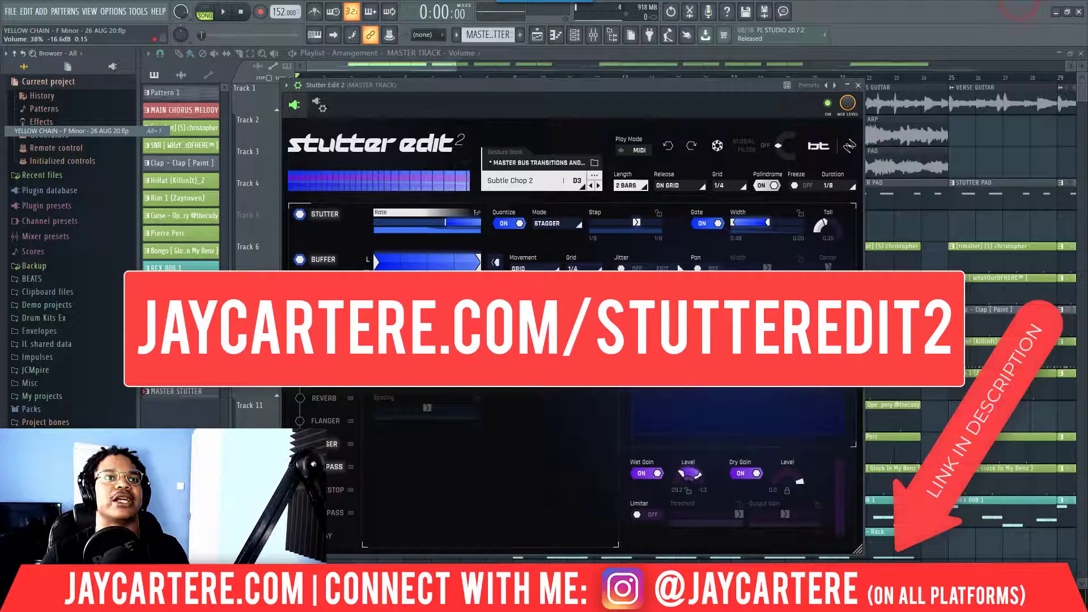
Detach the Stutter Edit 2 plugin window and move it away so the playlist is unobstructed
{"action": "left_click_drag", "start_coordinate": [487, 88], "coordinate": [543, 86]}
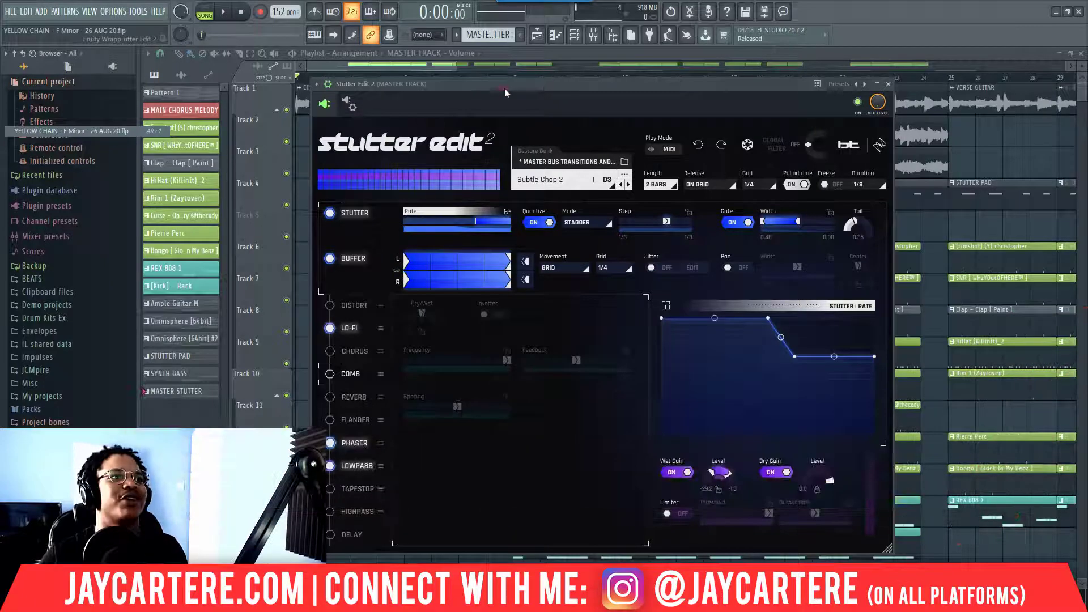
{"action": "left_click_drag", "start_coordinate": [504, 89], "coordinate": [427, 64]}
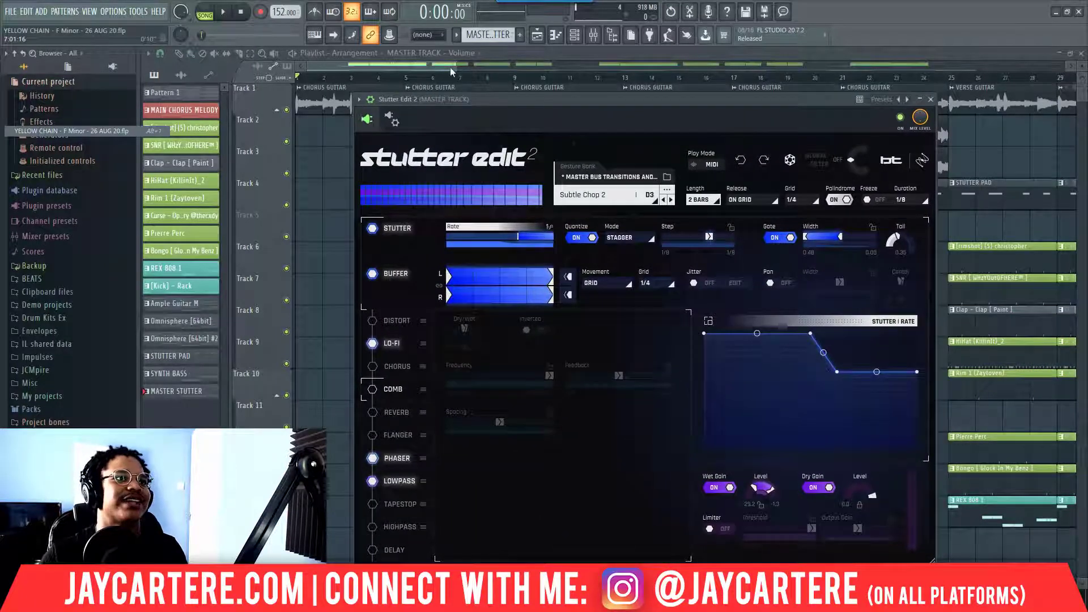
{"action": "left_click", "coordinate": [359, 99]}
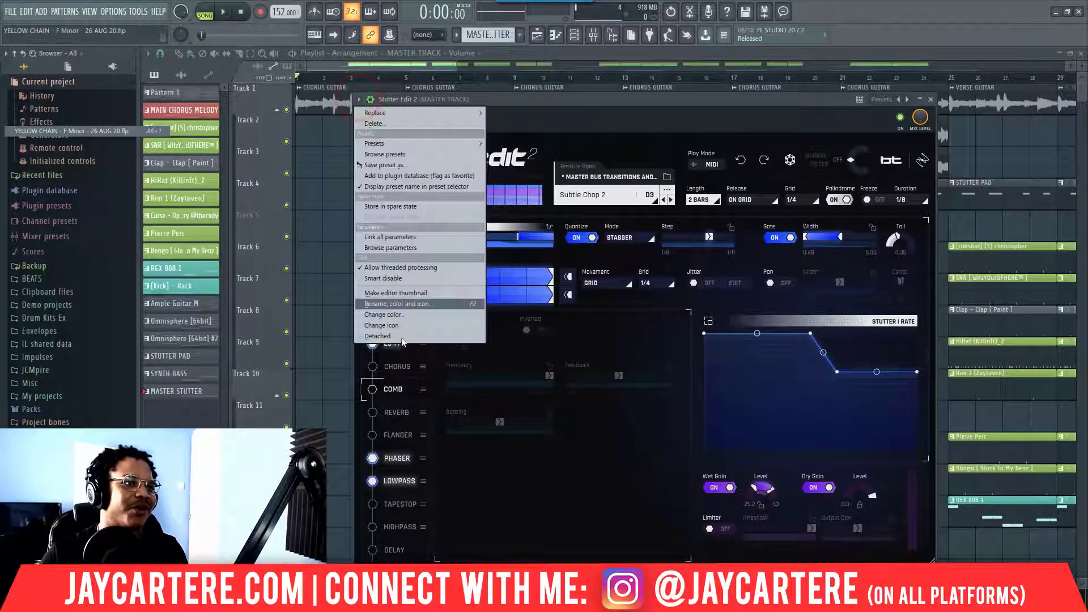
{"action": "left_click", "coordinate": [391, 340]}
{"action": "left_click_drag", "start_coordinate": [495, 97], "coordinate": [583, 103]}
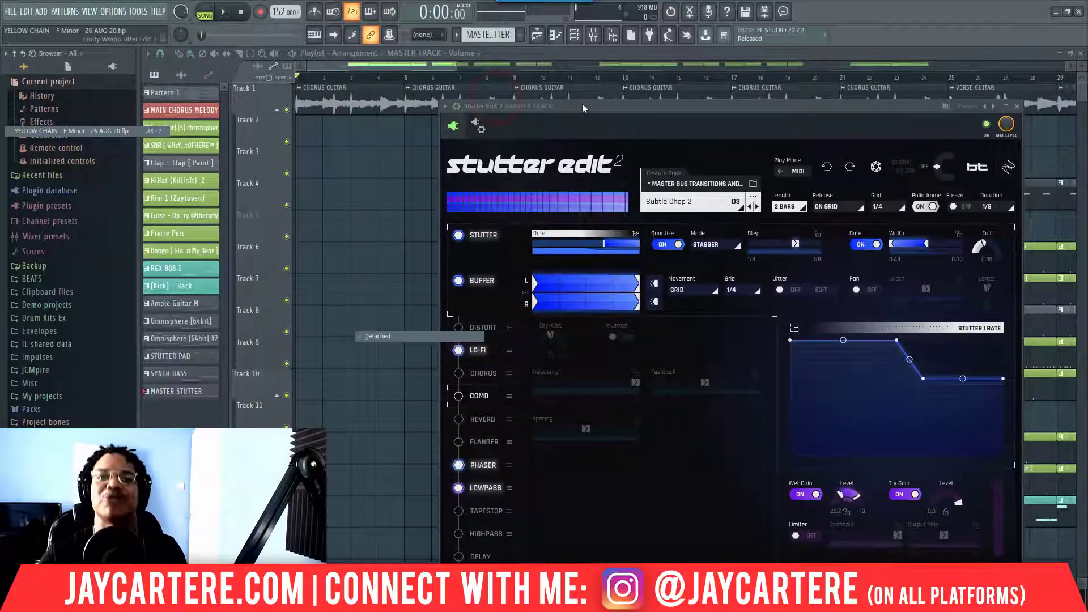
{"action": "left_click", "coordinate": [582, 103]}
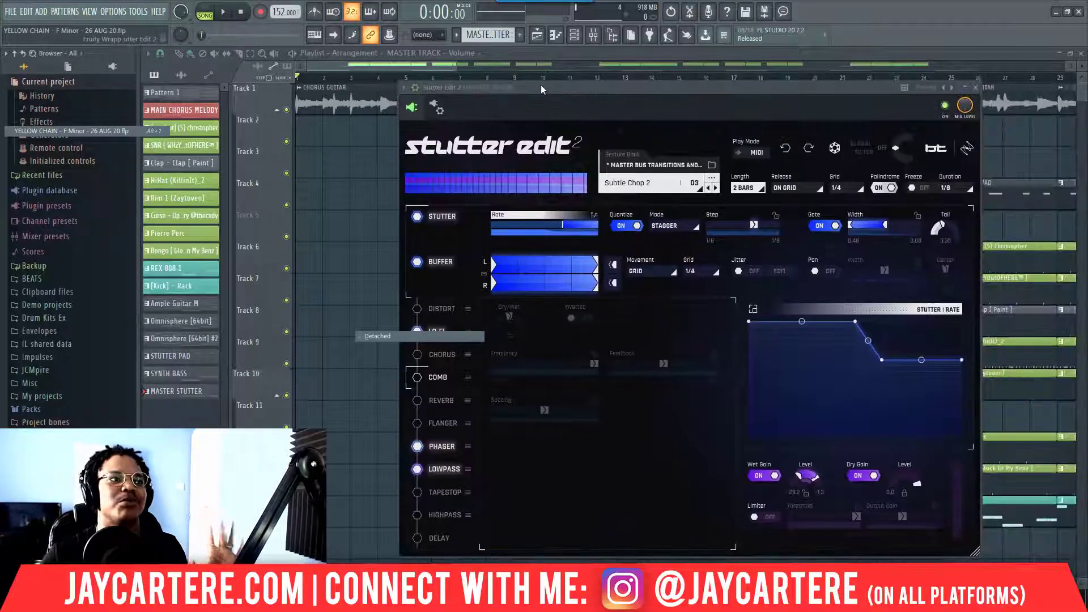
{"action": "left_click", "coordinate": [540, 84]}
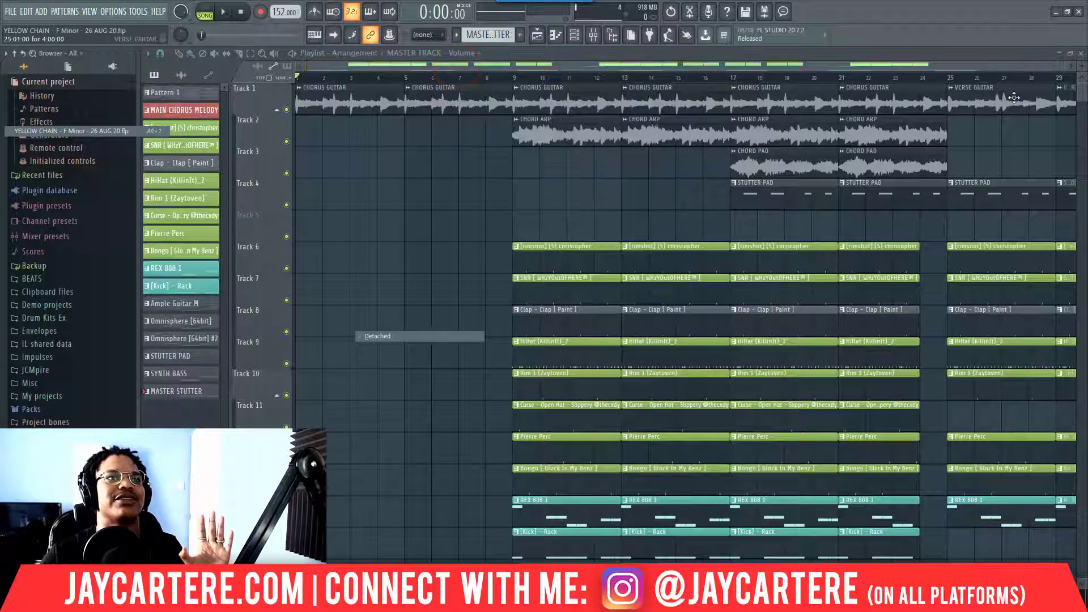
{"action": "left_click", "coordinate": [1064, 64]}
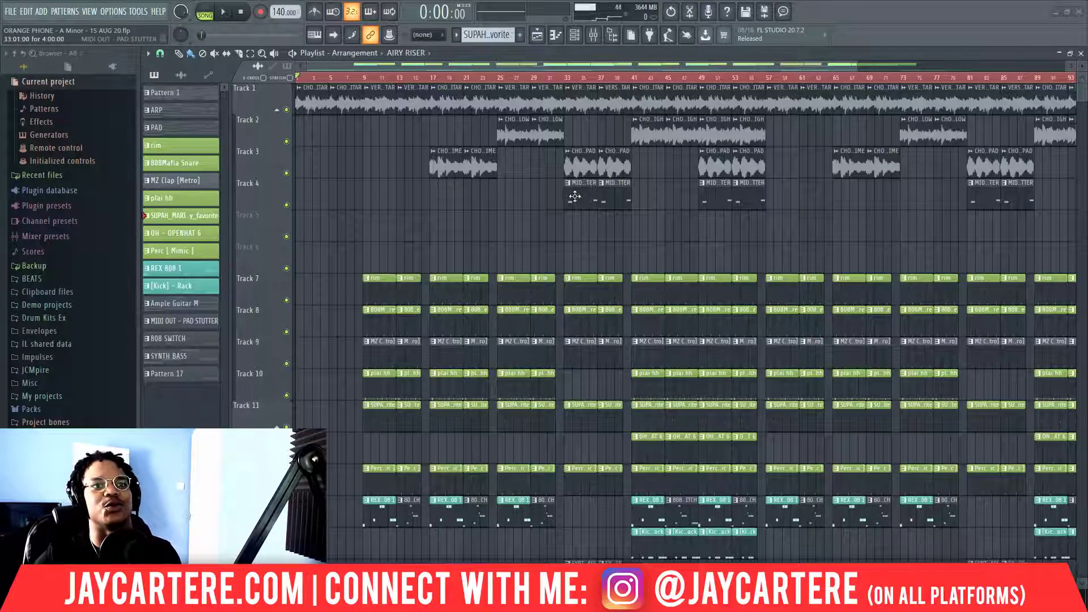
Fit the whole arrangement of the playlist in view and play the song from the start
{"action": "left_click_drag", "start_coordinate": [857, 67], "coordinate": [975, 68]}
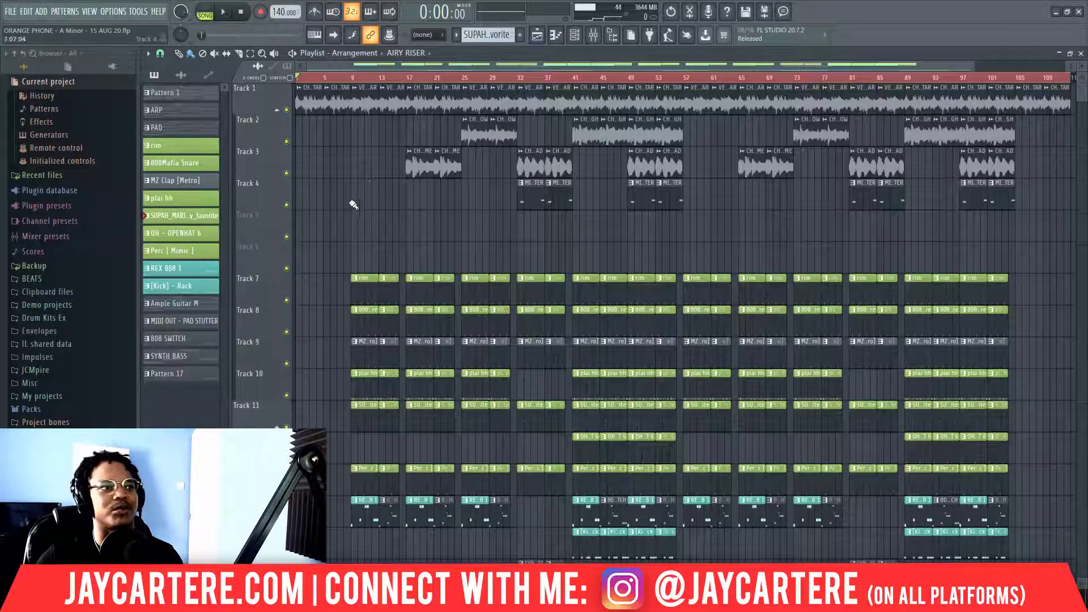
{"action": "scroll", "coordinate": [329, 153], "scroll_direction": "down", "scroll_amount": 2}
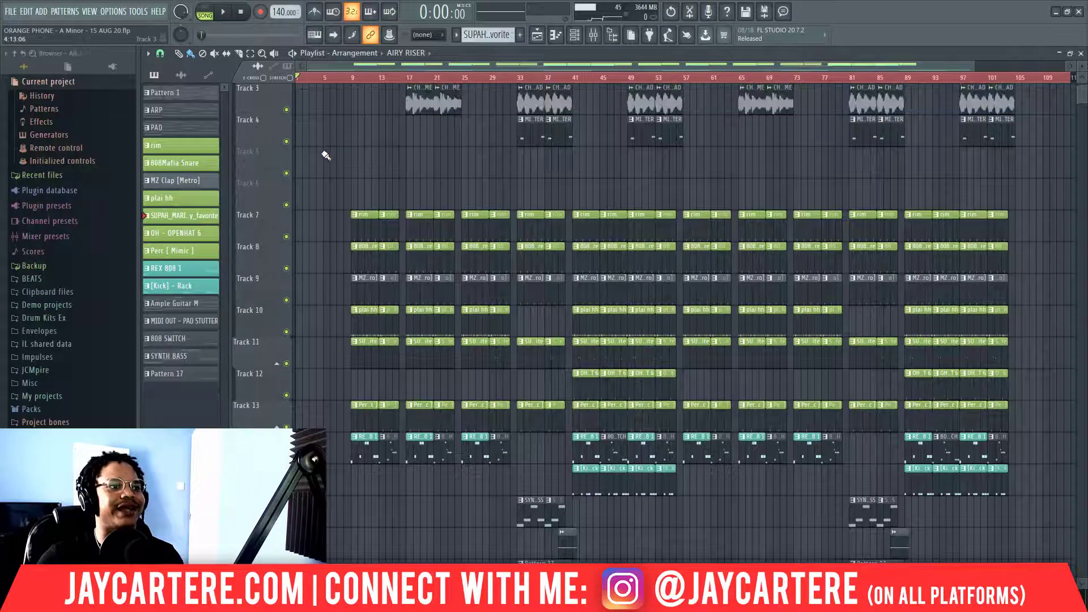
{"action": "scroll", "coordinate": [444, 134], "scroll_direction": "up", "scroll_amount": 2}
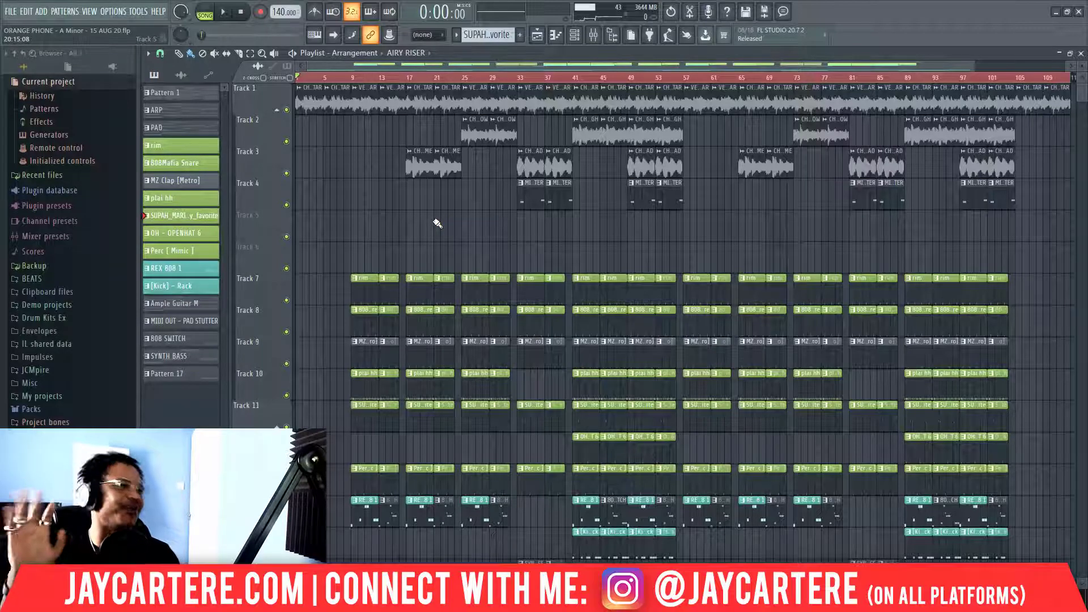
{"action": "key", "text": "space"}
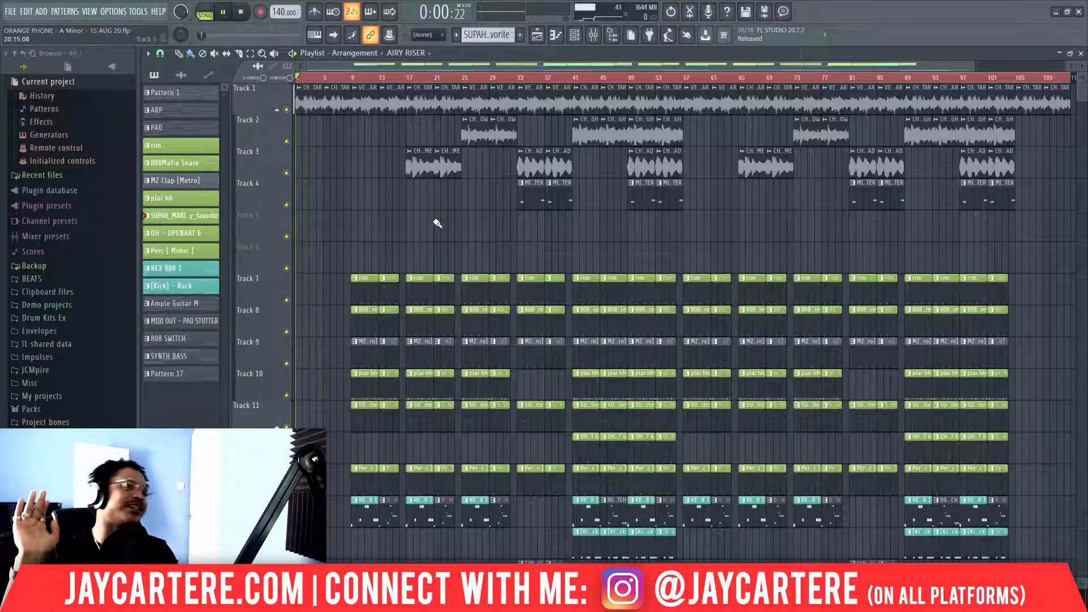
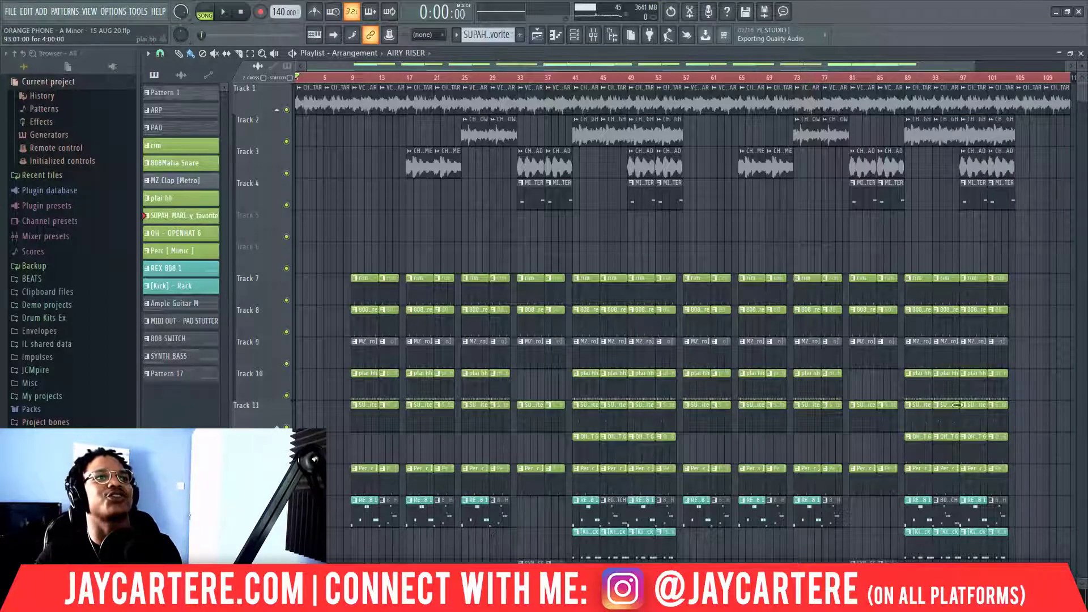
Solo Track 3 and briefly play its chord pad clips from bar 33
{"action": "left_click", "coordinate": [517, 77]}
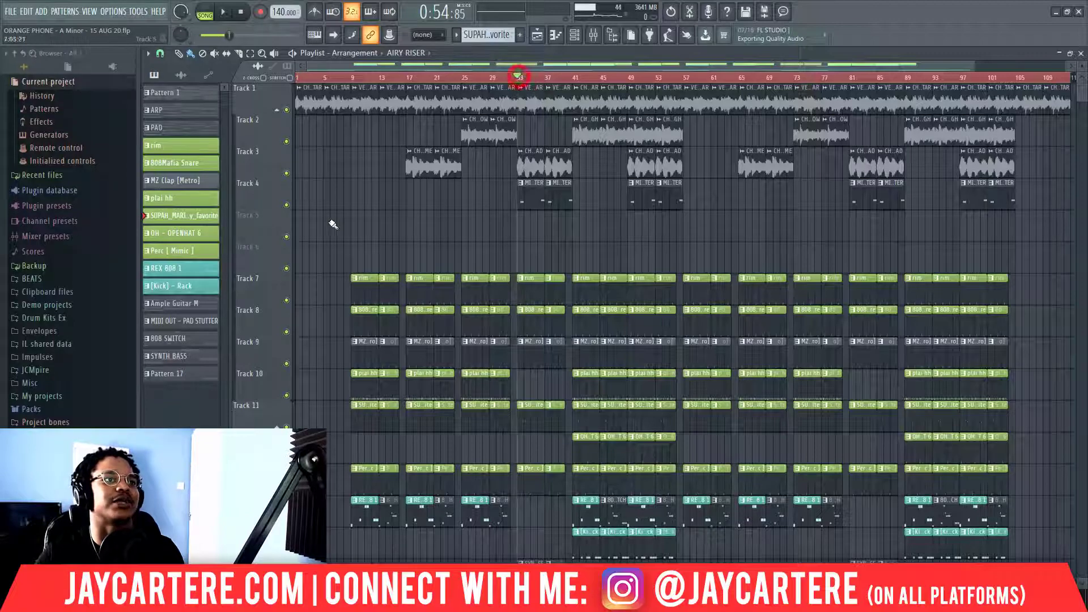
{"action": "right_click", "coordinate": [286, 173]}
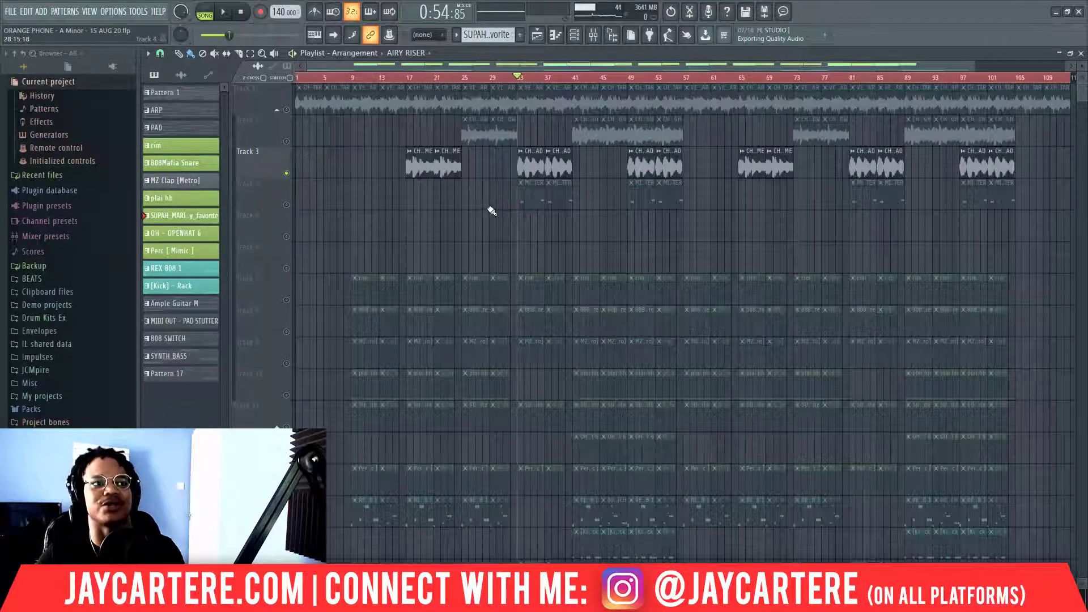
{"action": "key", "text": "space"}
{"action": "key", "text": "space"}
Solo Track 4, re-enable Track 3 alongside it, and play the two tracks together from bar 33
{"action": "right_click", "coordinate": [286, 205]}
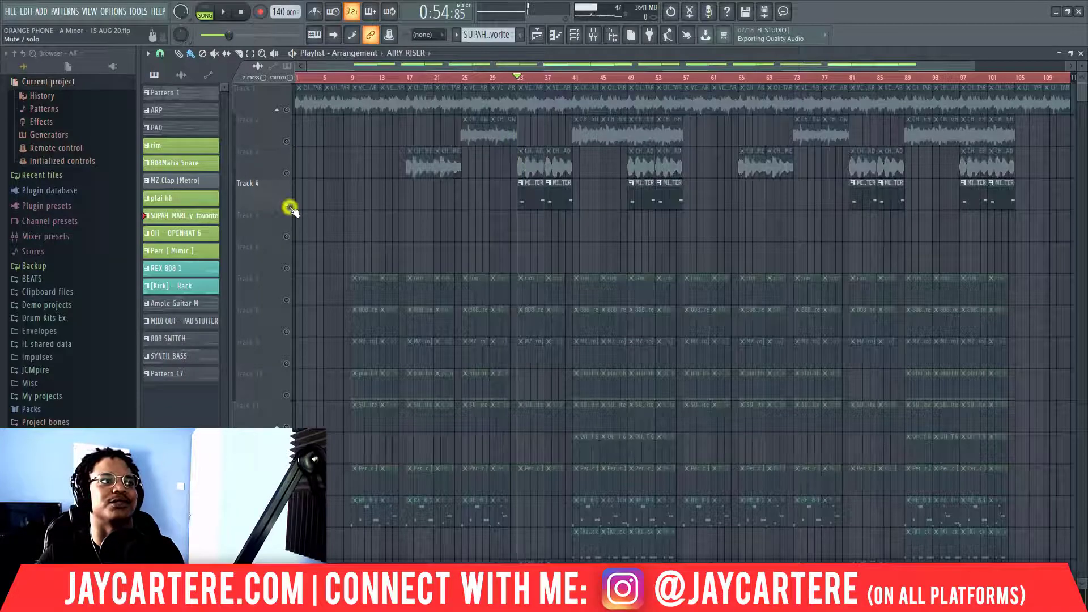
{"action": "left_click", "coordinate": [286, 173]}
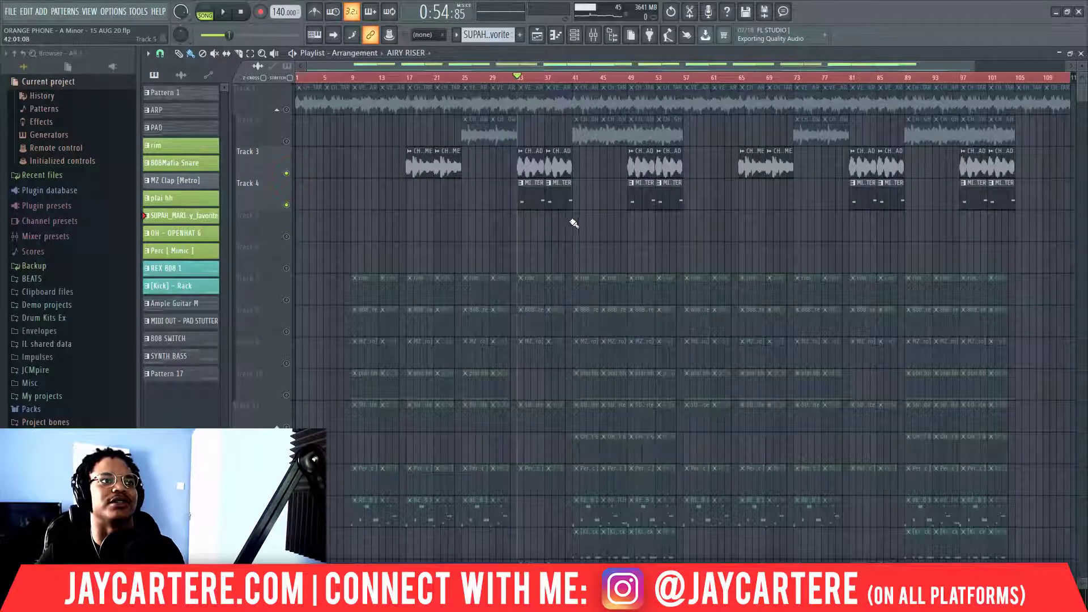
{"action": "key", "text": "space"}
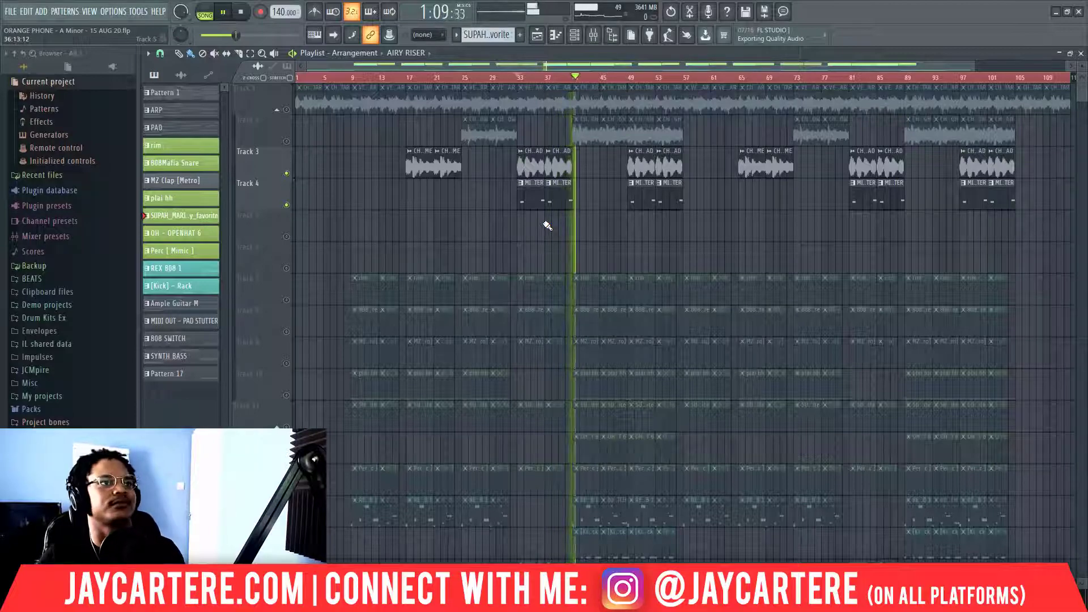
{"action": "key", "text": "space"}
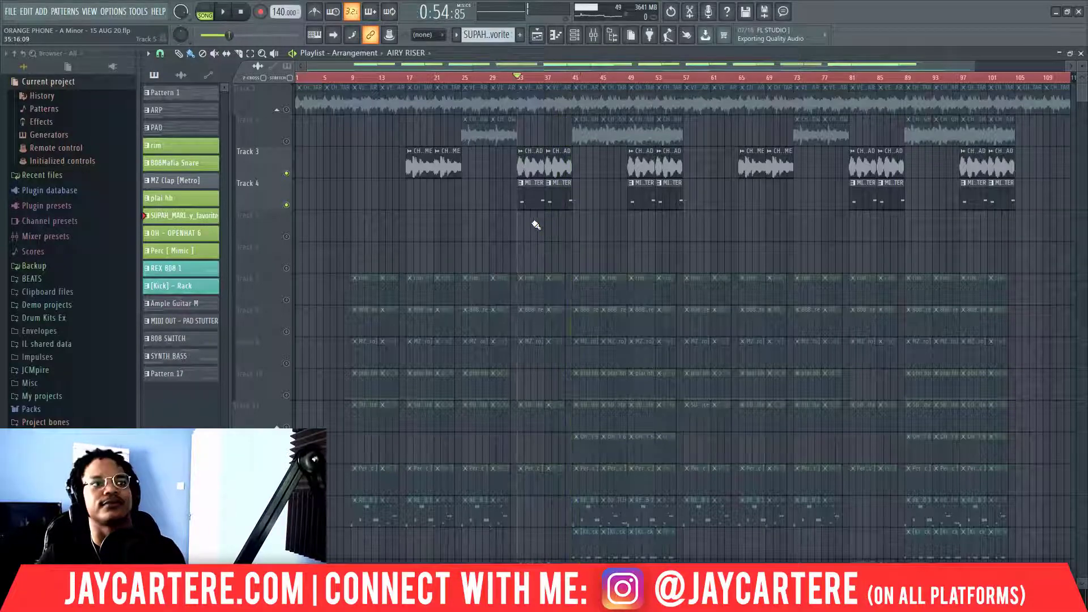
Turn all tracks back on and play the full mix from bar 33
{"action": "right_click", "coordinate": [286, 175]}
{"action": "right_click", "coordinate": [287, 175]}
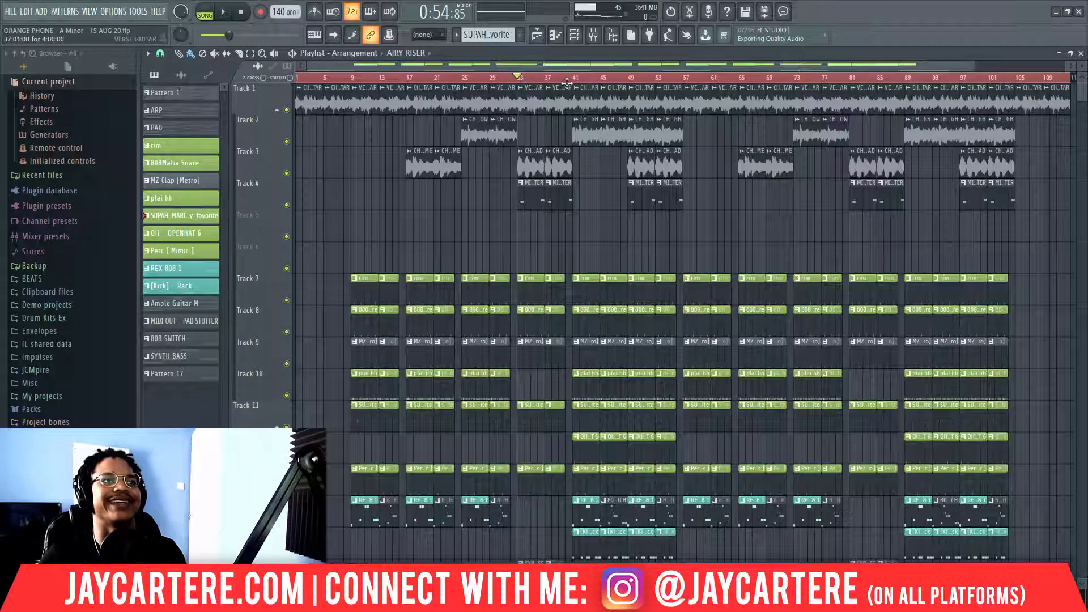
{"action": "key", "text": "space"}
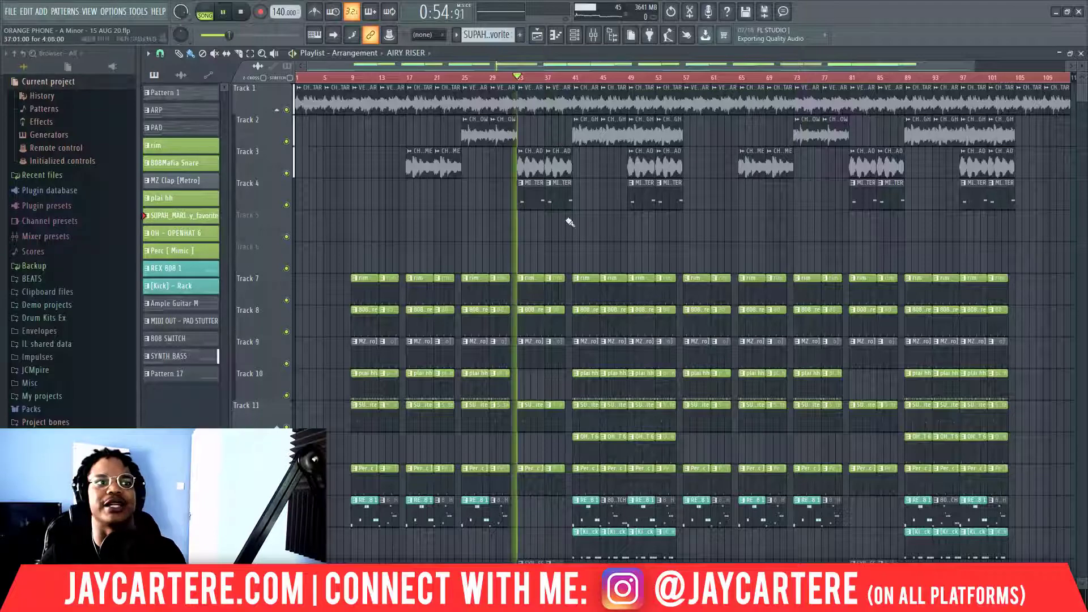
{"action": "scroll", "coordinate": [592, 229], "scroll_direction": "down", "scroll_amount": 5}
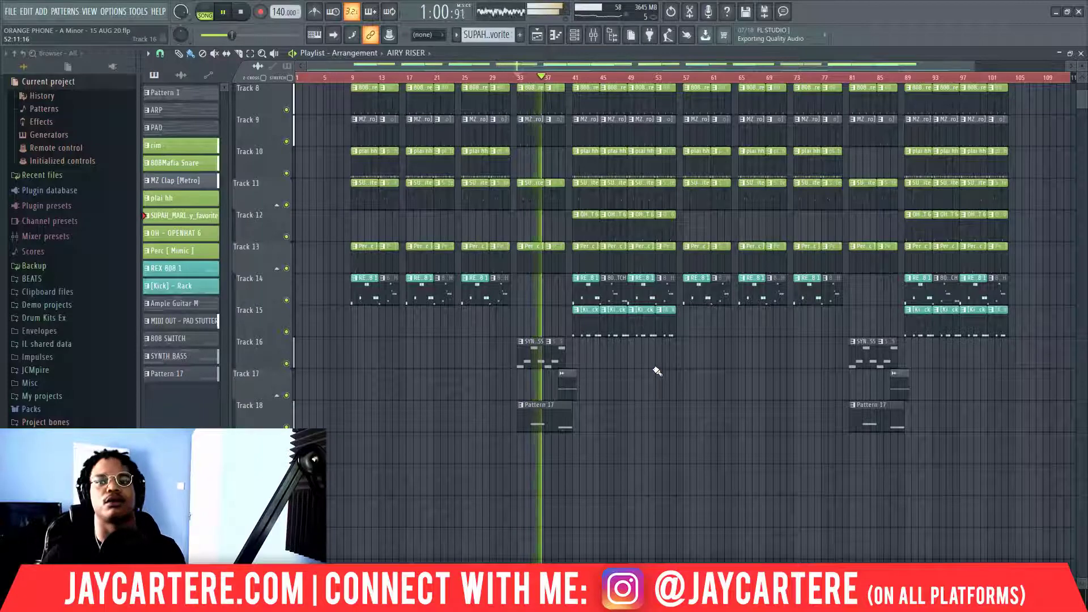
{"action": "key", "text": "space"}
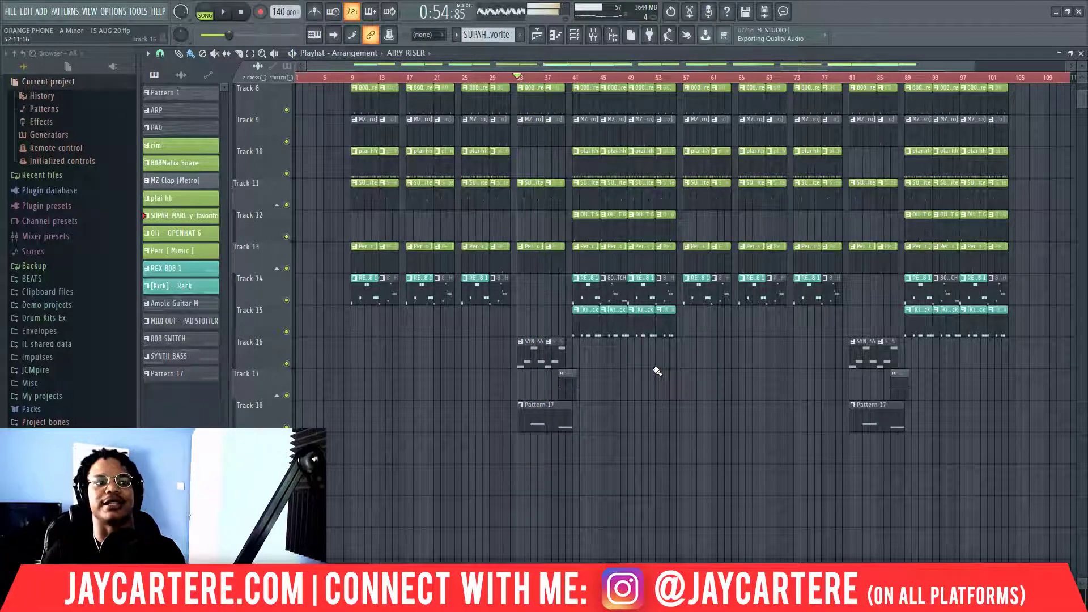
Play the full mix from bar 39 through the transition into the section at bar 41
{"action": "left_click", "coordinate": [559, 76]}
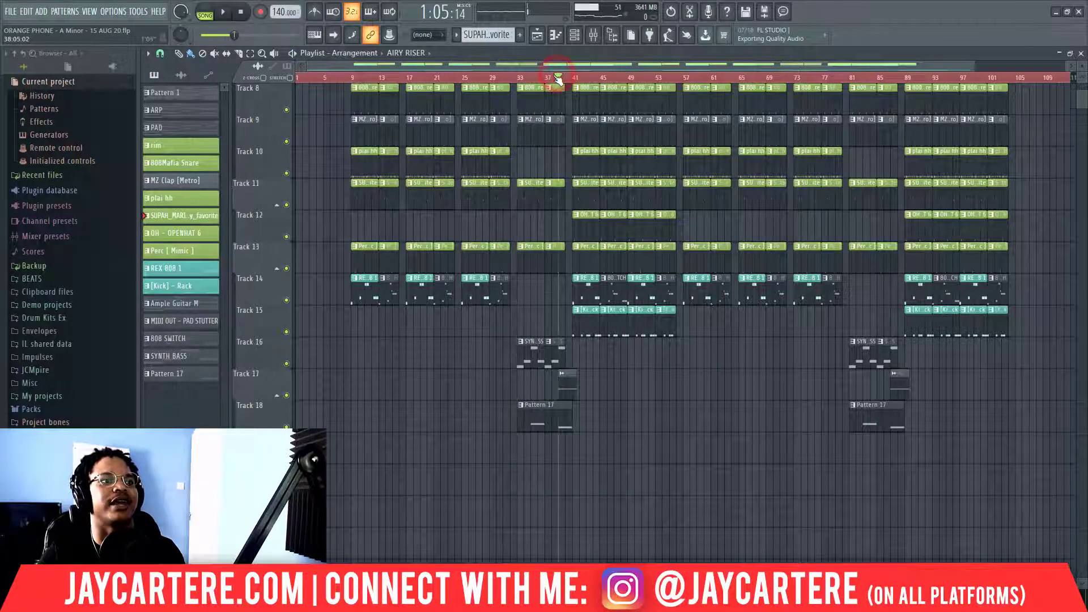
{"action": "key", "text": "space"}
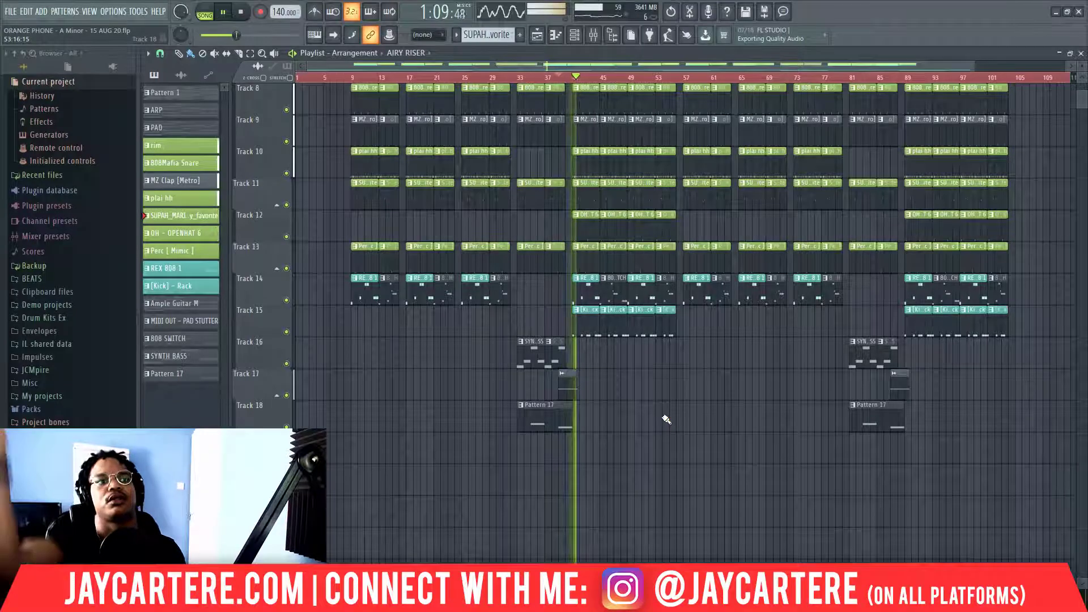
{"action": "key", "text": "space"}
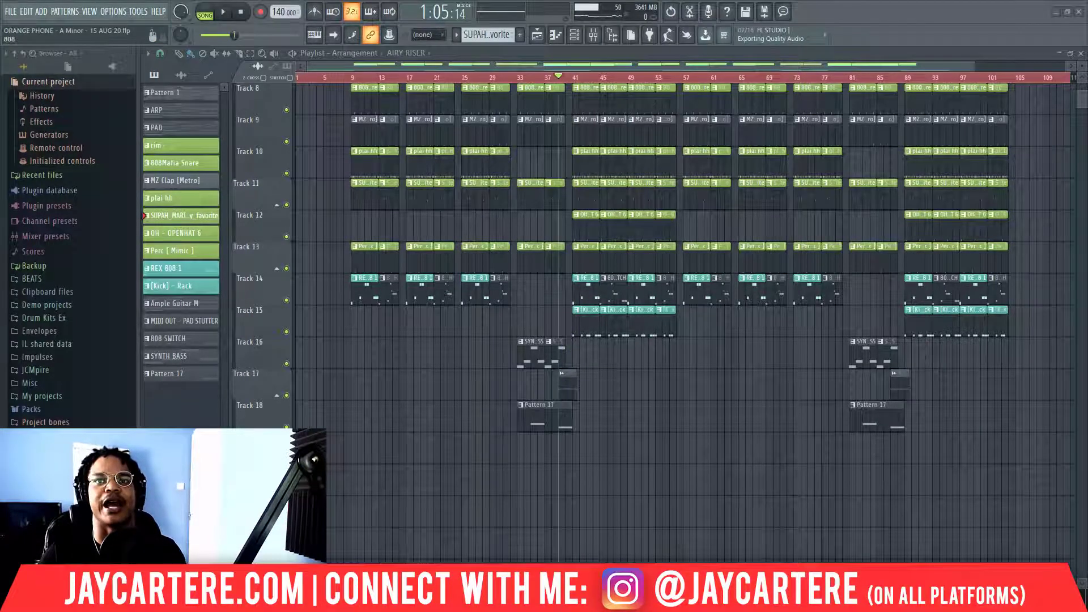
Show the unsorted channels in the Channel rack and switch to the empty Pattern 18
{"action": "scroll", "coordinate": [609, 452], "scroll_direction": "up", "scroll_amount": 7}
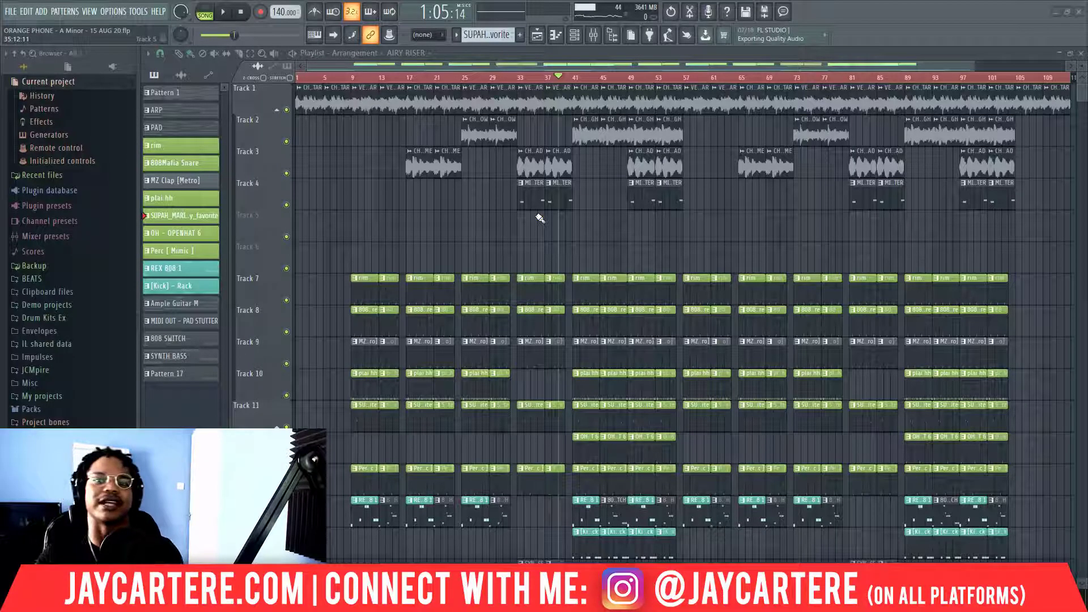
{"action": "key", "text": "F6"}
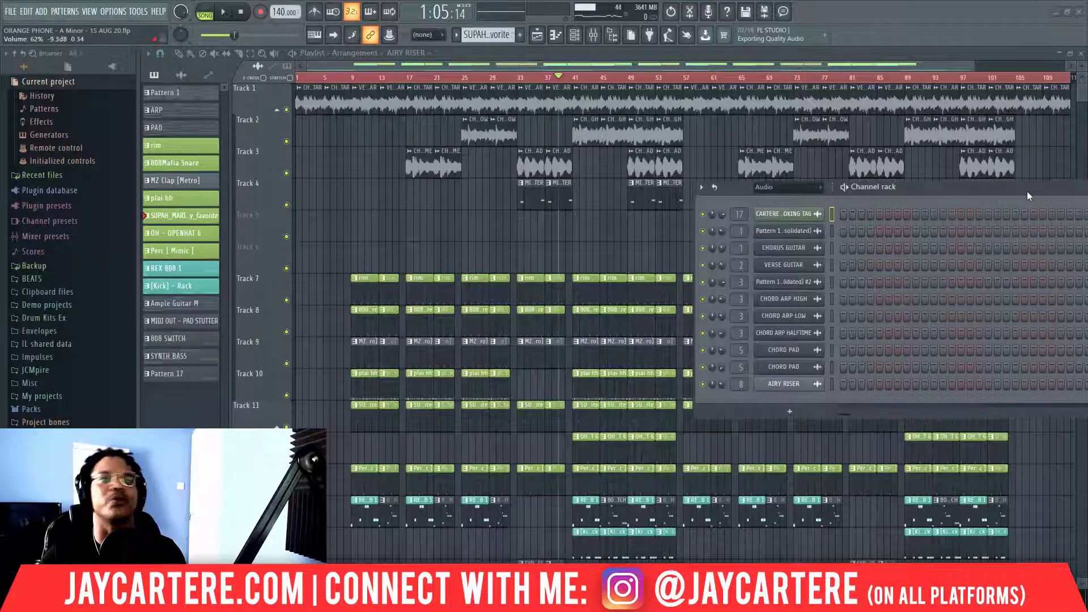
{"action": "scroll", "coordinate": [490, 36], "scroll_direction": "up", "scroll_amount": 8}
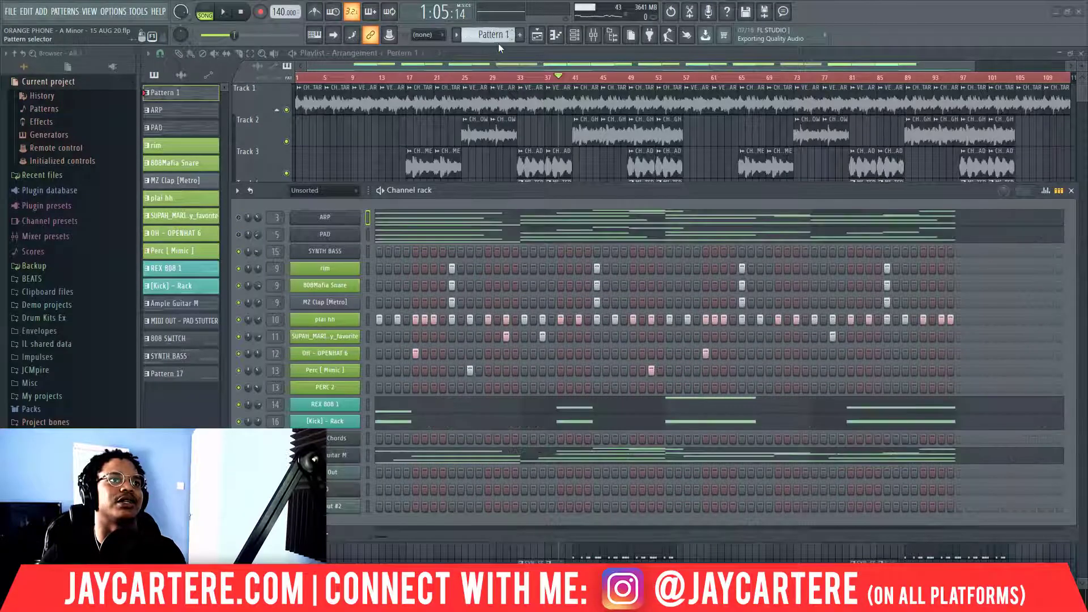
{"action": "scroll", "coordinate": [501, 36], "scroll_direction": "down", "scroll_amount": 11}
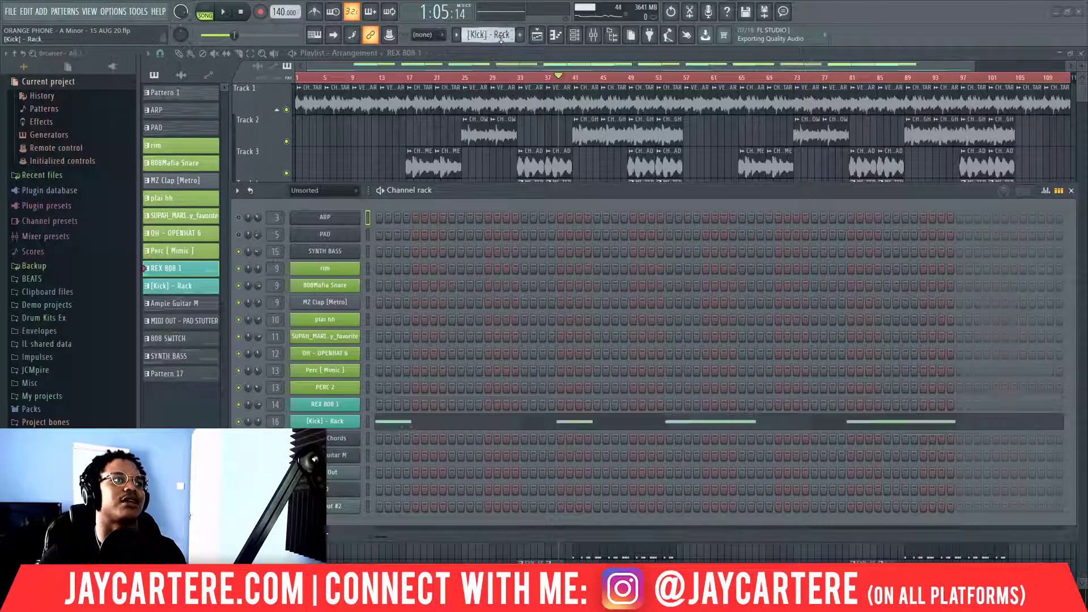
{"action": "scroll", "coordinate": [501, 36], "scroll_direction": "down", "scroll_amount": 6}
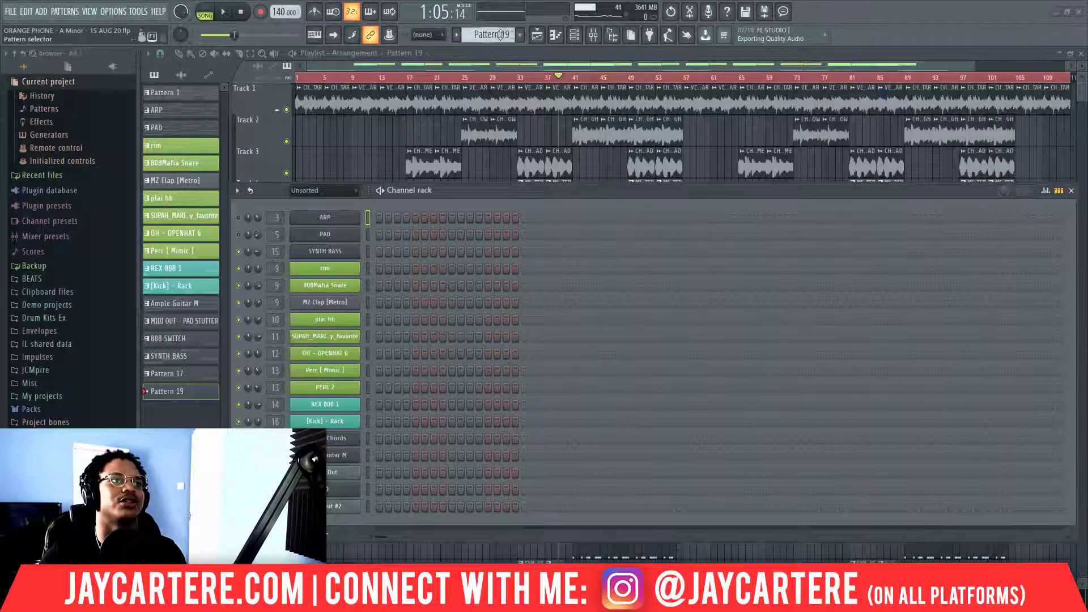
{"action": "scroll", "coordinate": [499, 36], "scroll_direction": "up", "scroll_amount": 1}
Add another MIDI Out channel to the Channel rack, set its port to 3, and close its settings window
{"action": "left_click_drag", "start_coordinate": [566, 196], "coordinate": [561, 142]}
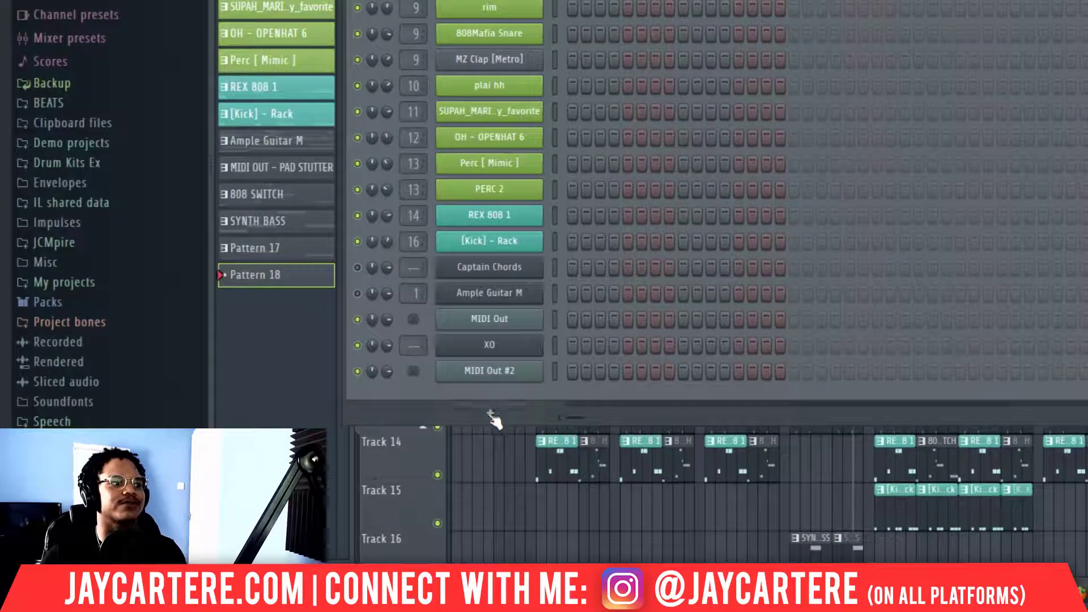
{"action": "left_click", "coordinate": [324, 483]}
{"action": "left_click", "coordinate": [491, 418]}
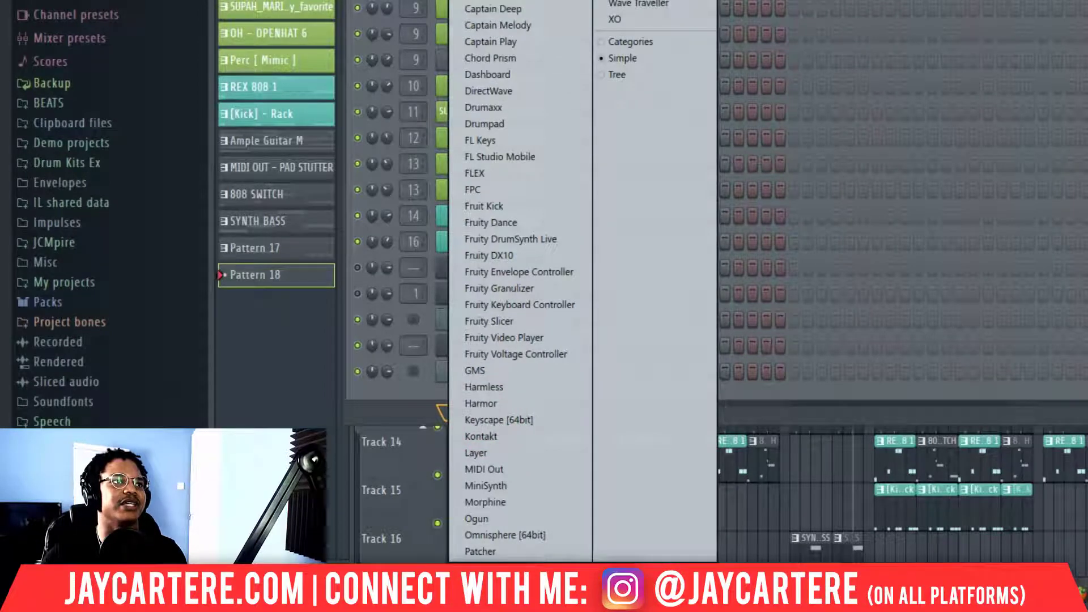
{"action": "left_click", "coordinate": [489, 470]}
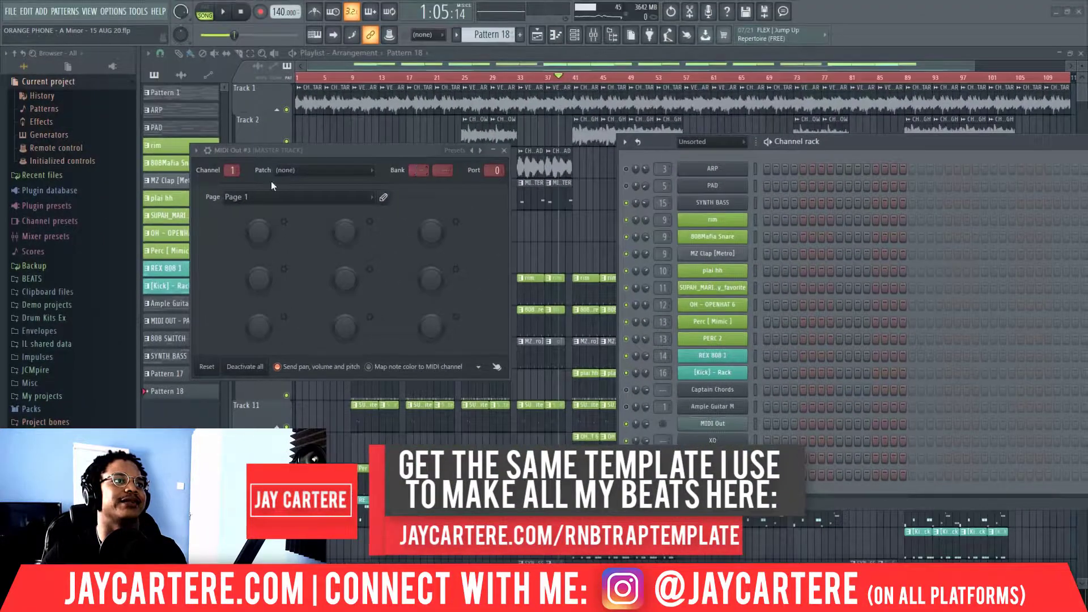
{"action": "left_click_drag", "start_coordinate": [493, 170], "coordinate": [493, 162]}
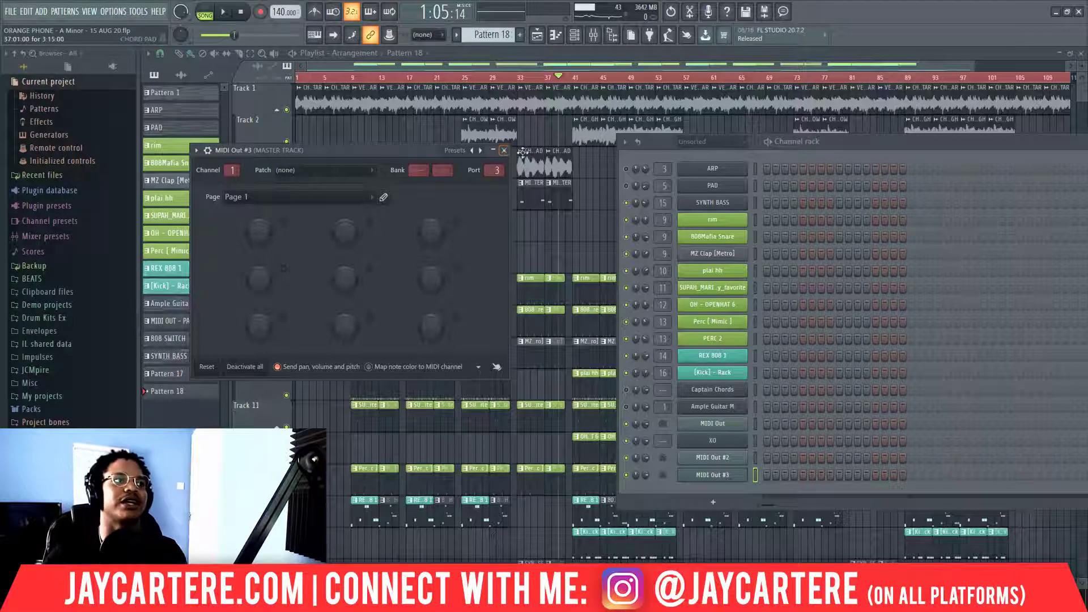
{"action": "left_click", "coordinate": [504, 151]}
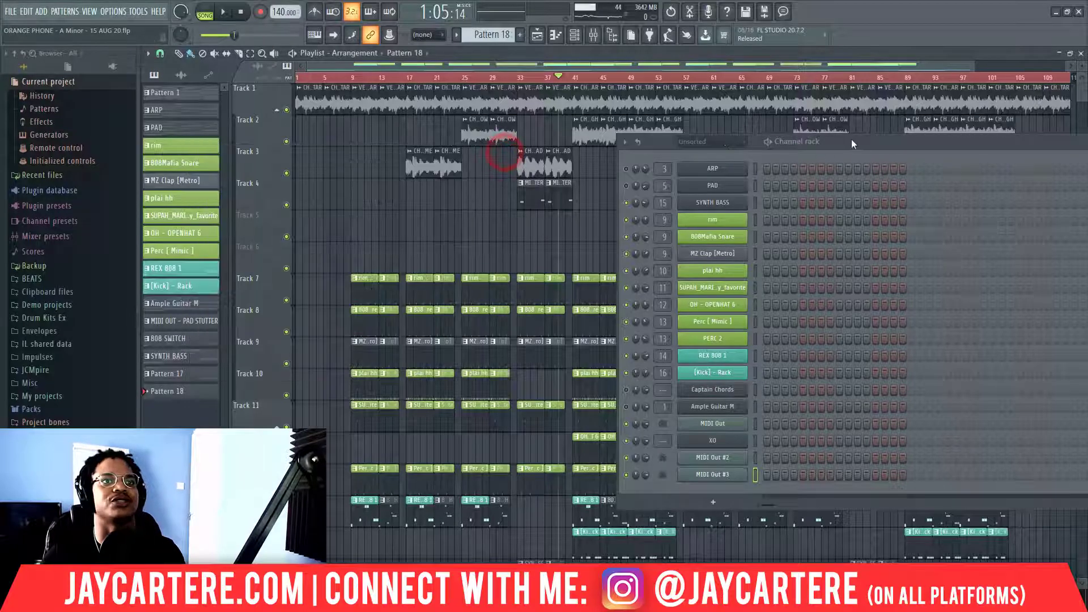
{"action": "left_click_drag", "start_coordinate": [850, 142], "coordinate": [327, 119]}
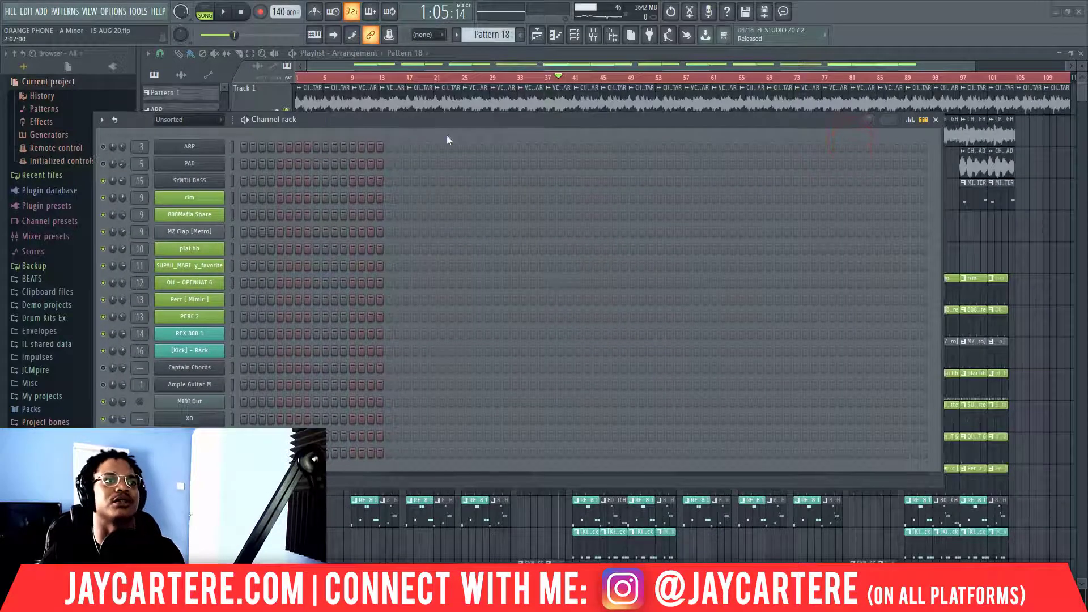
{"action": "left_click_drag", "start_coordinate": [431, 121], "coordinate": [575, 231]}
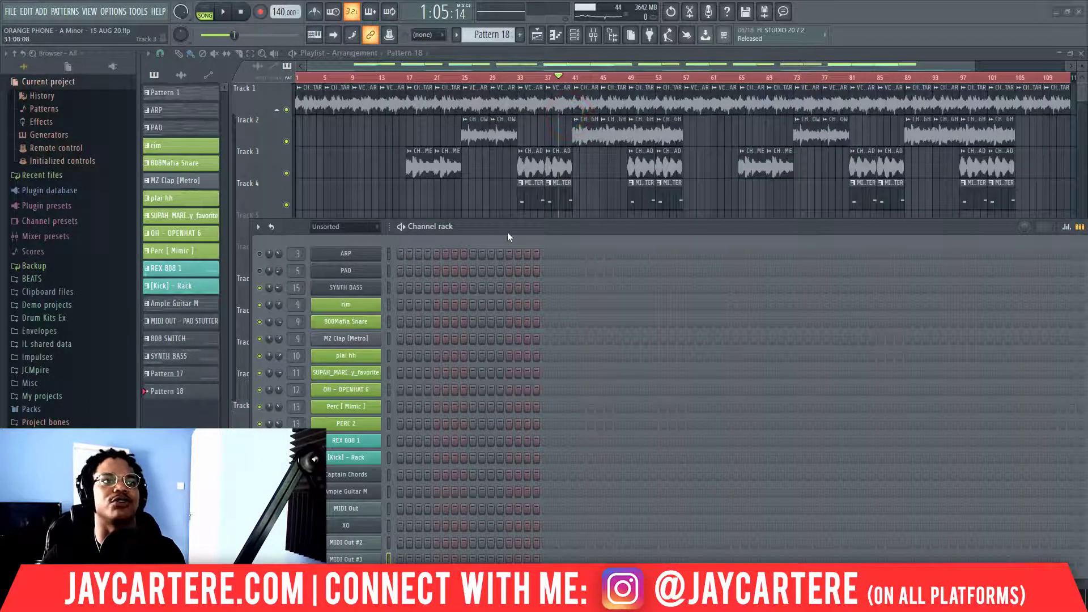
{"action": "left_click_drag", "start_coordinate": [508, 232], "coordinate": [504, 232]}
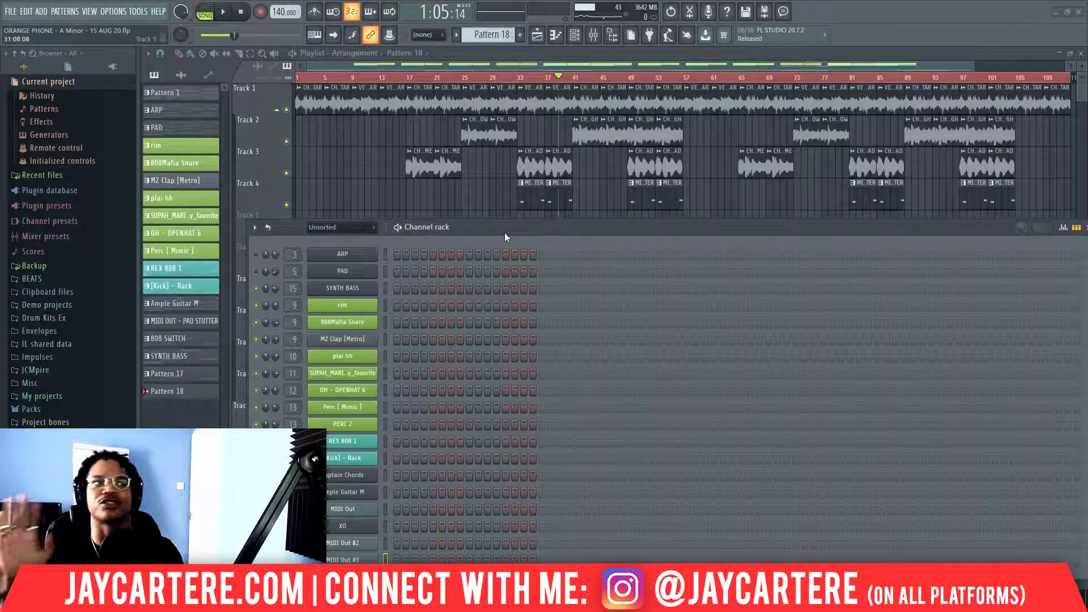
{"action": "double_click", "coordinate": [536, 230]}
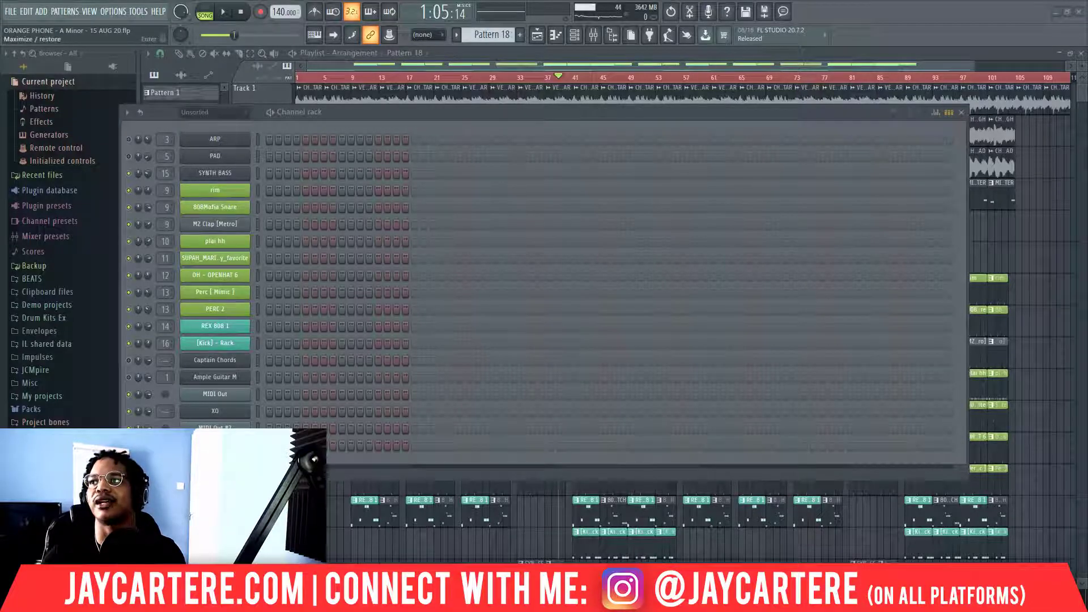
Open the mixer and look at the effects on the CHORUS PAD and MASTER TRACK channels
{"action": "key", "text": "F9"}
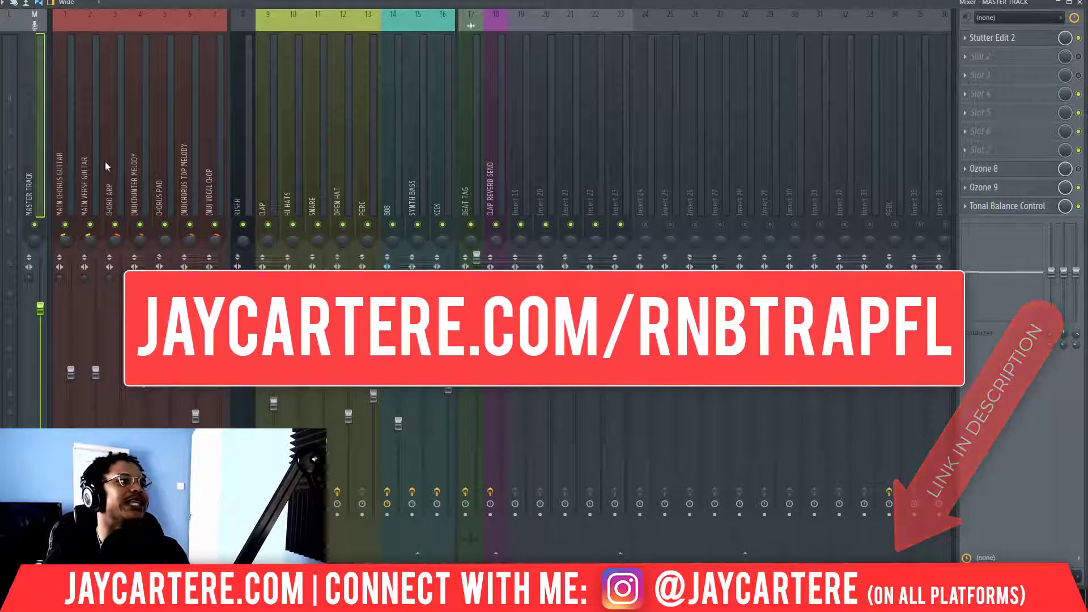
{"action": "left_click", "coordinate": [62, 156]}
{"action": "left_click", "coordinate": [158, 165]}
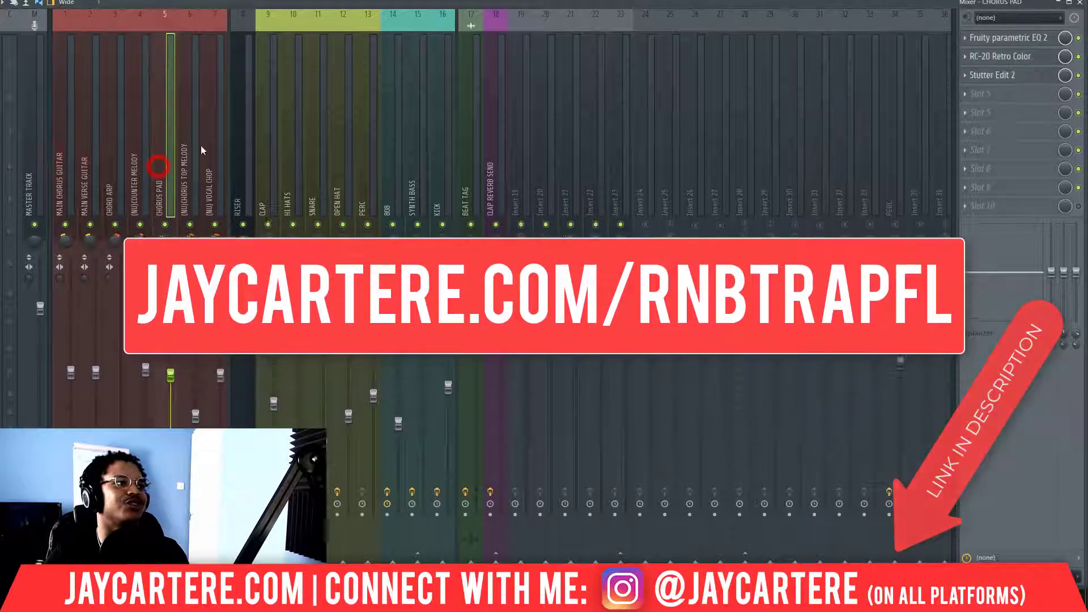
{"action": "left_click", "coordinate": [29, 168]}
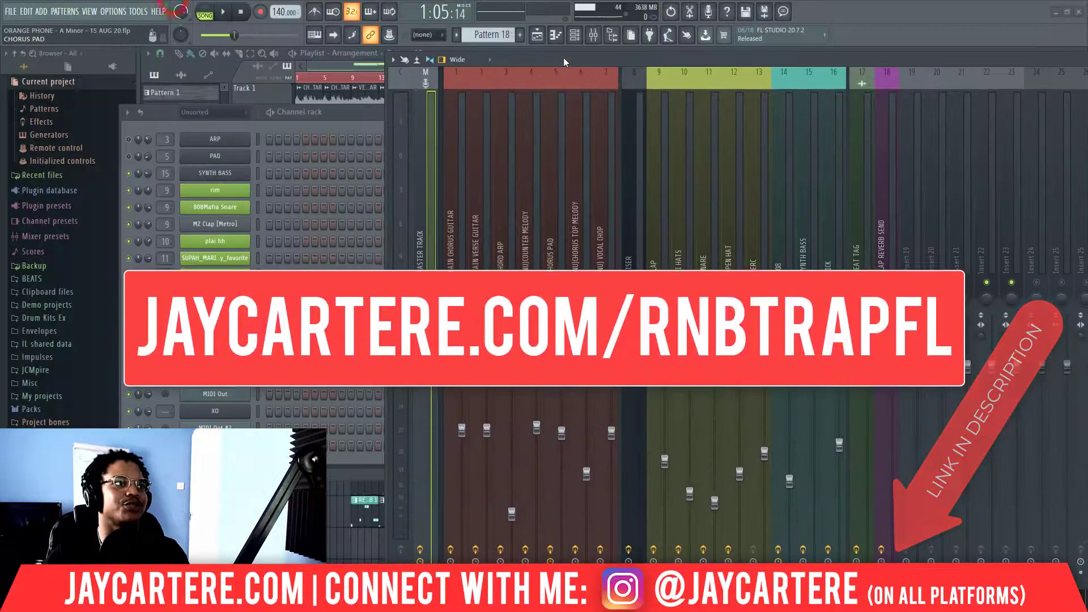
Load Stutter Edit 2 into effect slot 5 of the MAIN CHORUS GUITAR mixer track and clear the mixer from view
{"action": "left_click_drag", "start_coordinate": [563, 57], "coordinate": [140, 7]}
{"action": "left_click", "coordinate": [229, 209]}
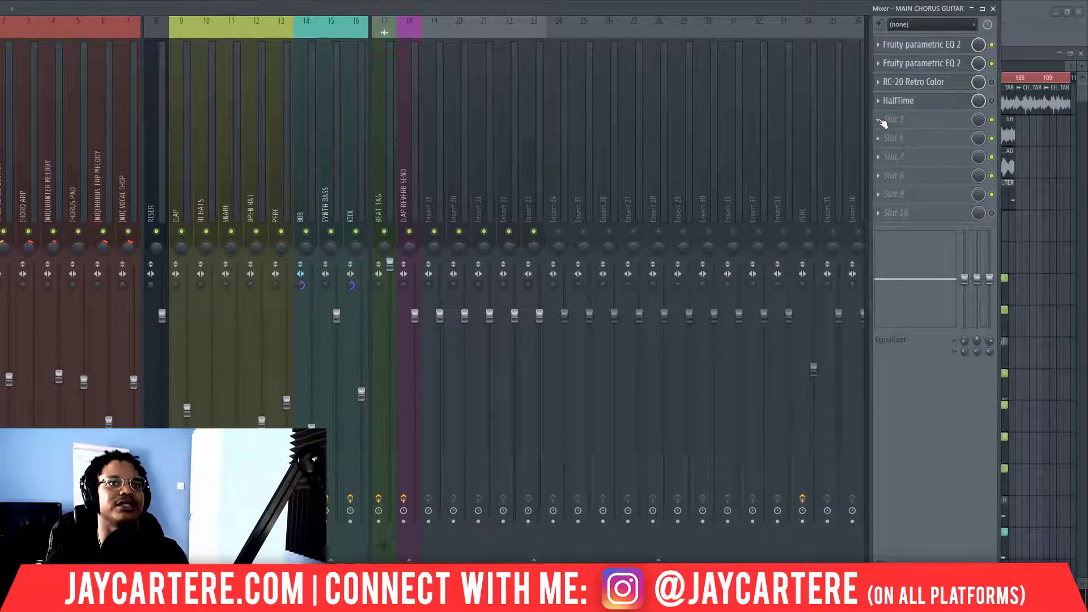
{"action": "left_click", "coordinate": [881, 121]}
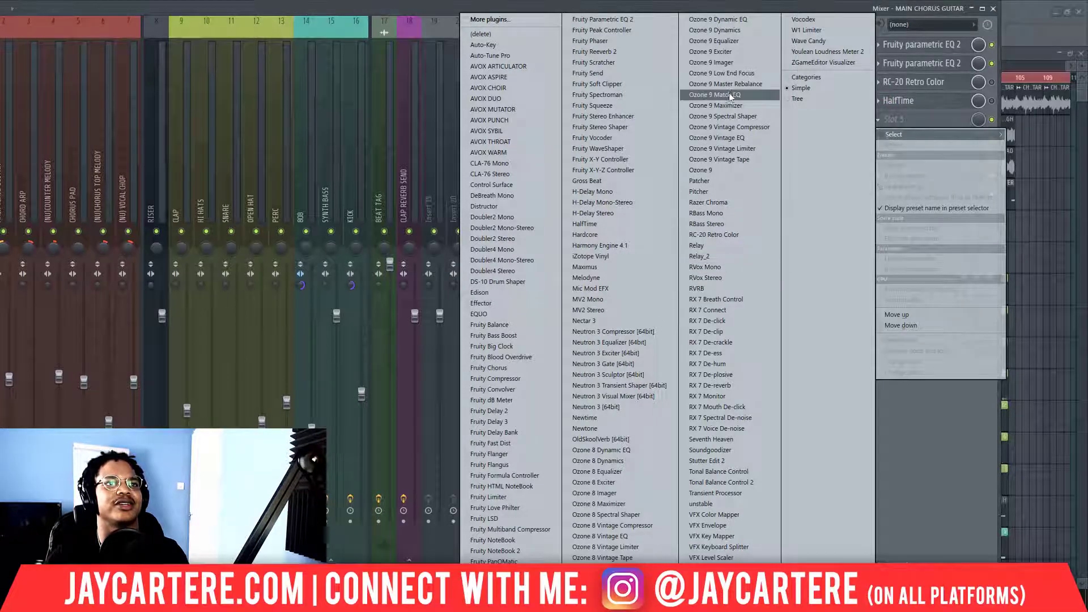
{"action": "left_click", "coordinate": [726, 460]}
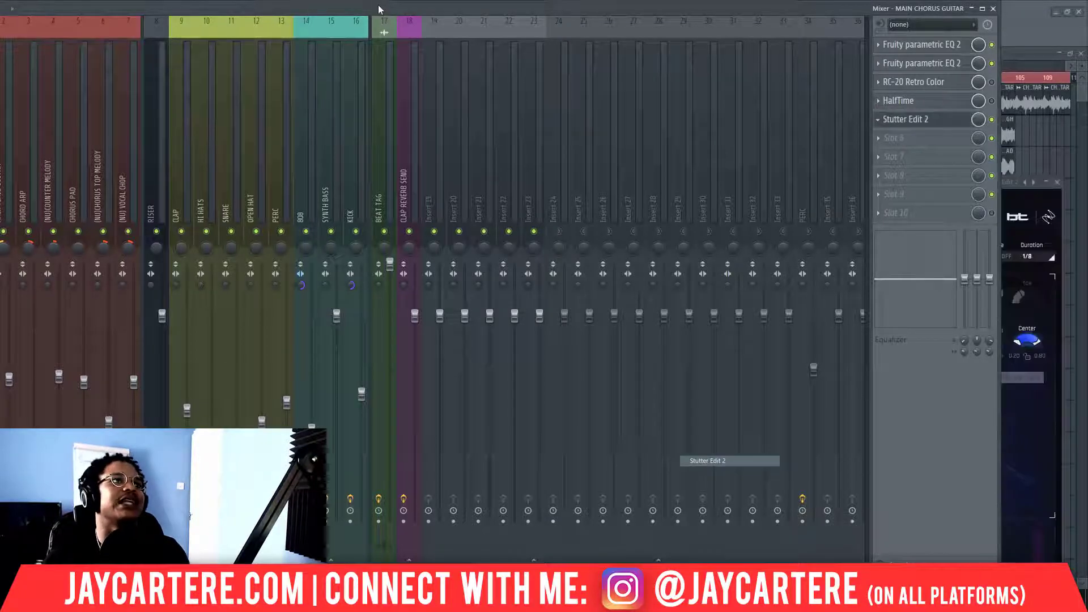
{"action": "double_click", "coordinate": [377, 8]}
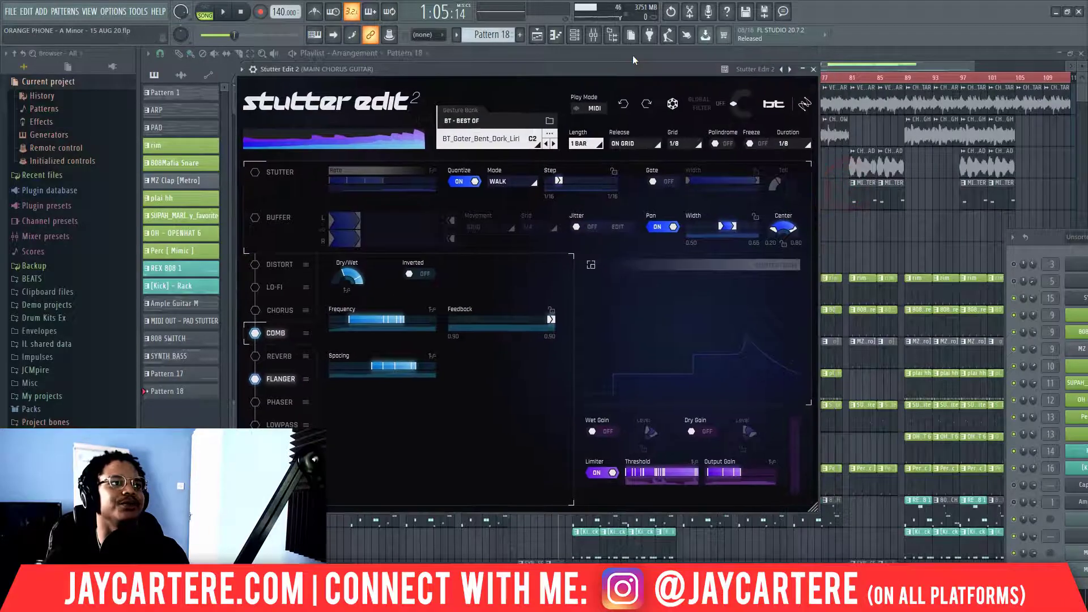
Check that the MIDI input port in Stutter Edit 2's wrapper settings is 3 and return to the plugin interface
{"action": "left_click", "coordinate": [253, 70]}
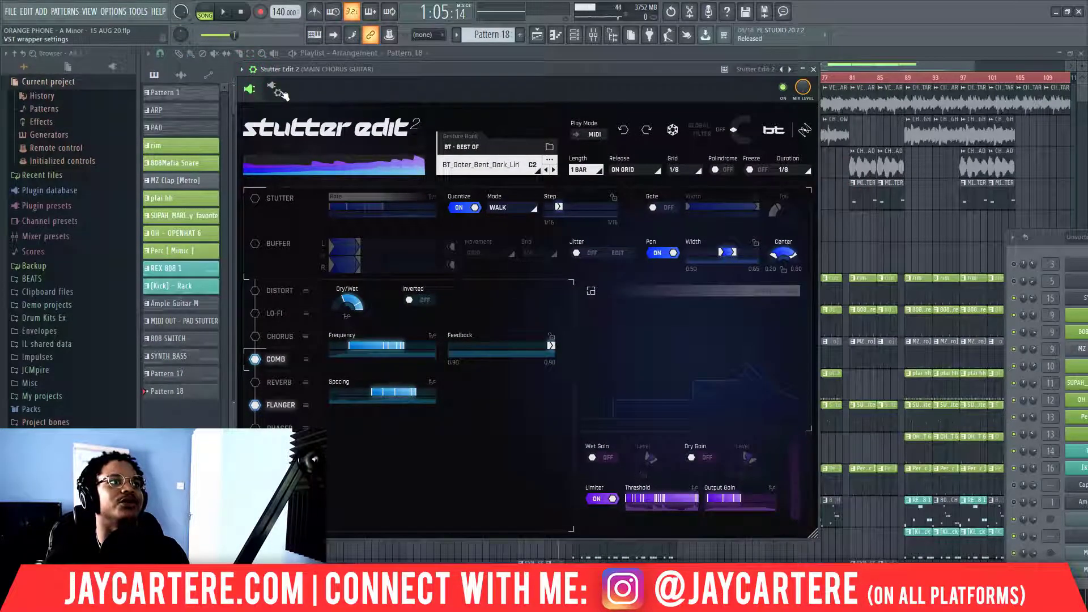
{"action": "left_click", "coordinate": [279, 90]}
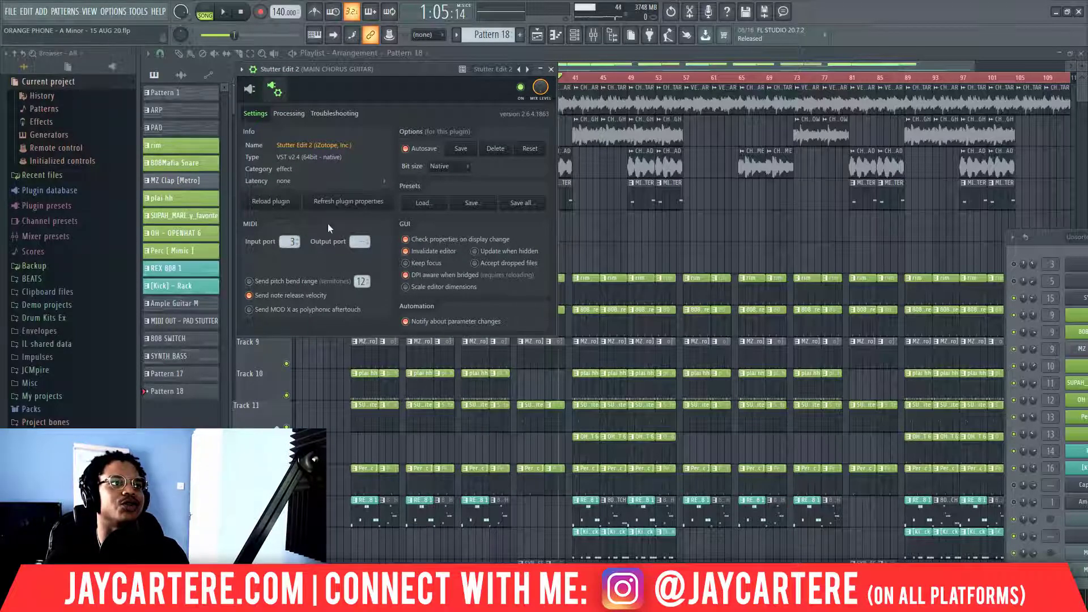
{"action": "left_click_drag", "start_coordinate": [380, 74], "coordinate": [320, 74]}
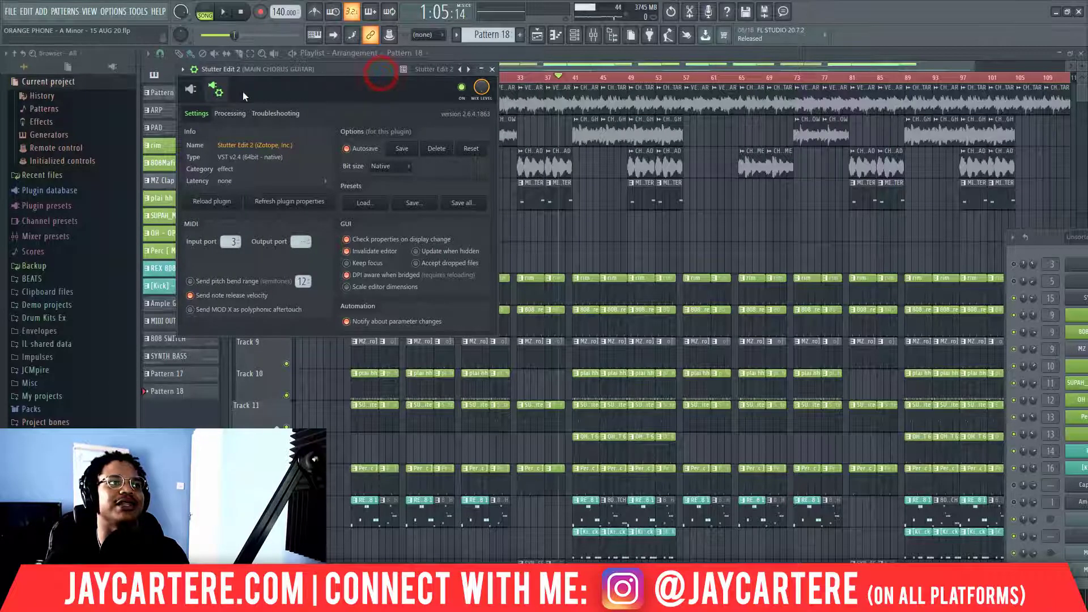
{"action": "left_click", "coordinate": [193, 90]}
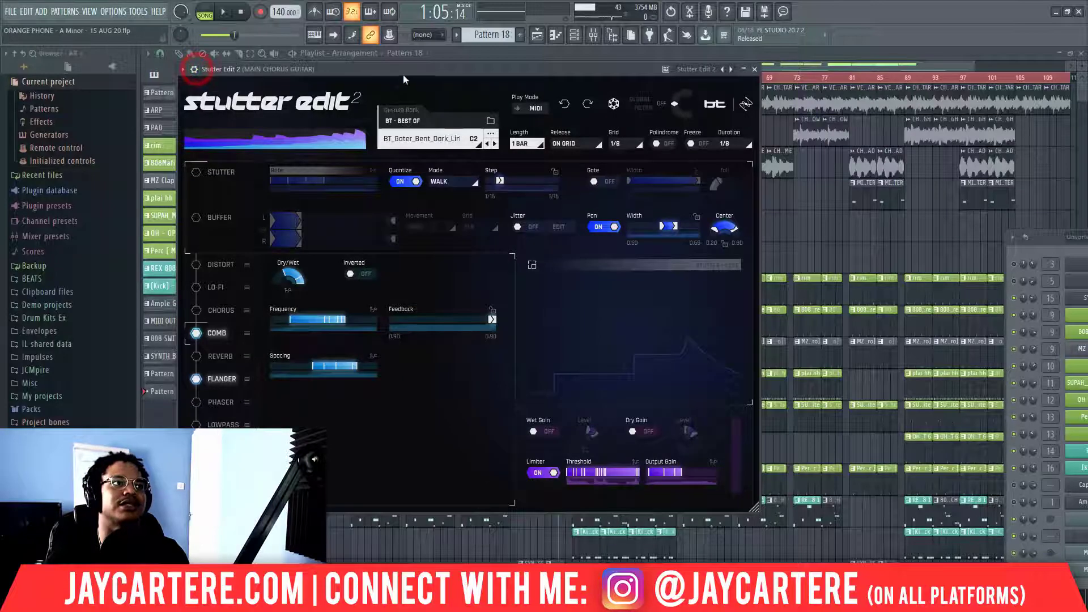
{"action": "left_click_drag", "start_coordinate": [404, 71], "coordinate": [440, 81]}
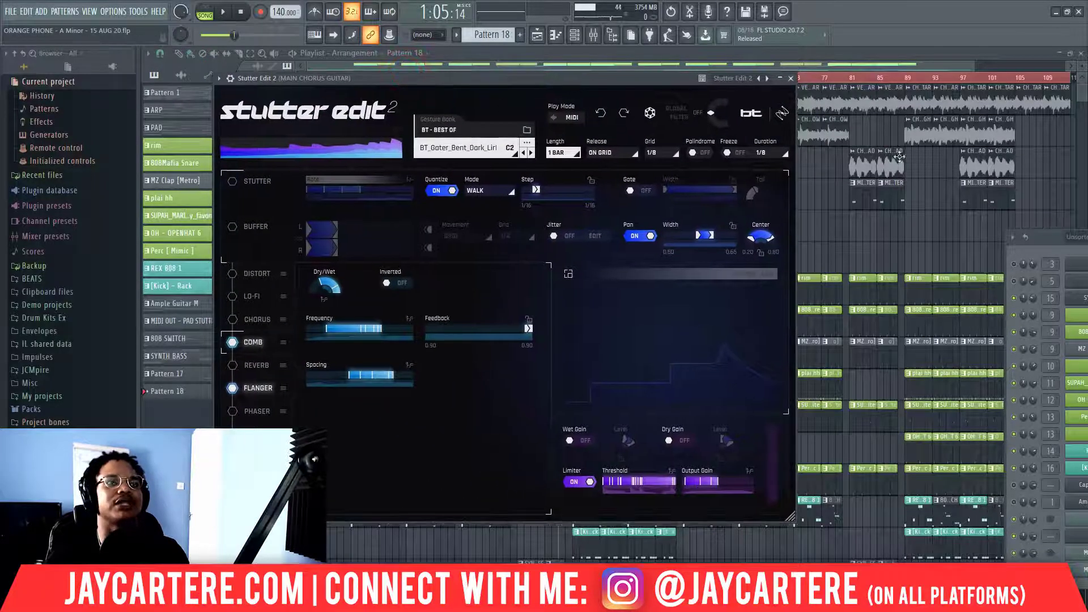
Show the Channel rack beside Stutter Edit 2 and trigger different gestures through the MIDI Out #3 channel
{"action": "key", "text": "F6"}
{"action": "left_click_drag", "start_coordinate": [916, 118], "coordinate": [900, 112]}
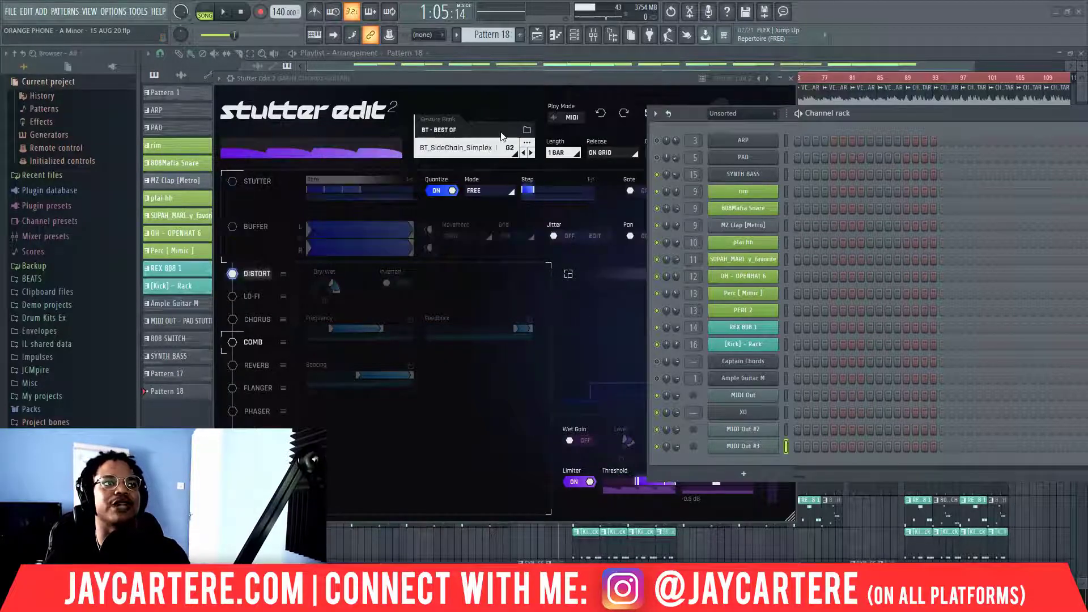
{"action": "left_click_drag", "start_coordinate": [482, 82], "coordinate": [456, 80]}
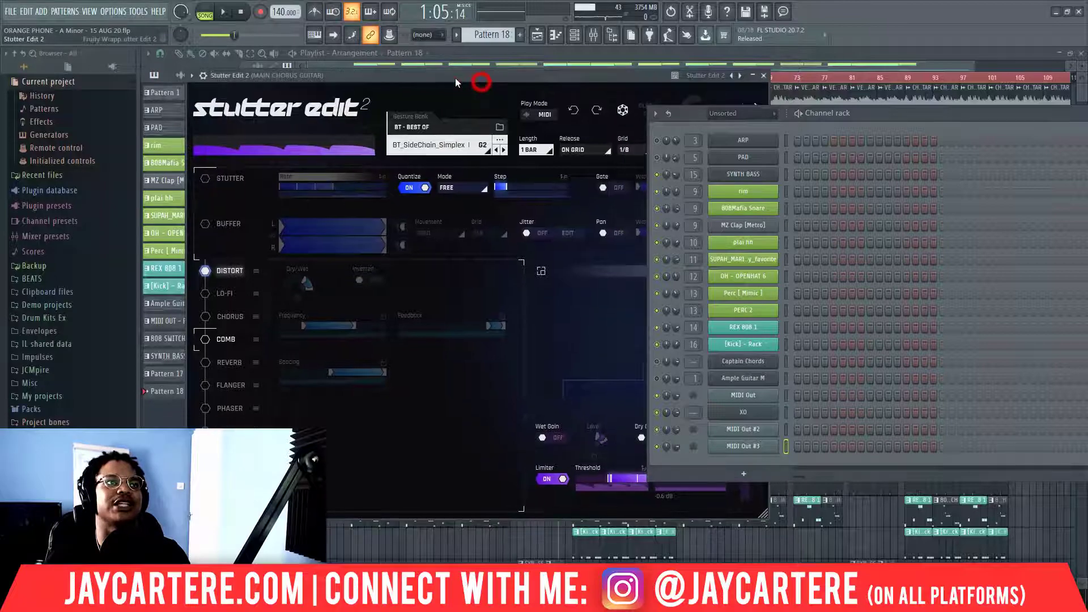
{"action": "double_click", "coordinate": [872, 109]}
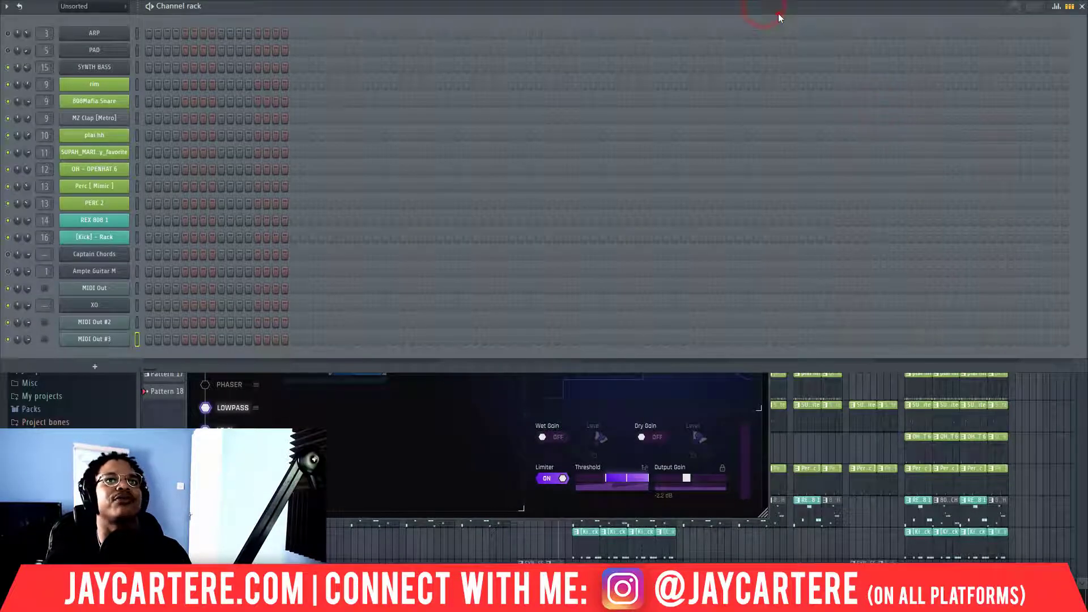
{"action": "double_click", "coordinate": [918, 9]}
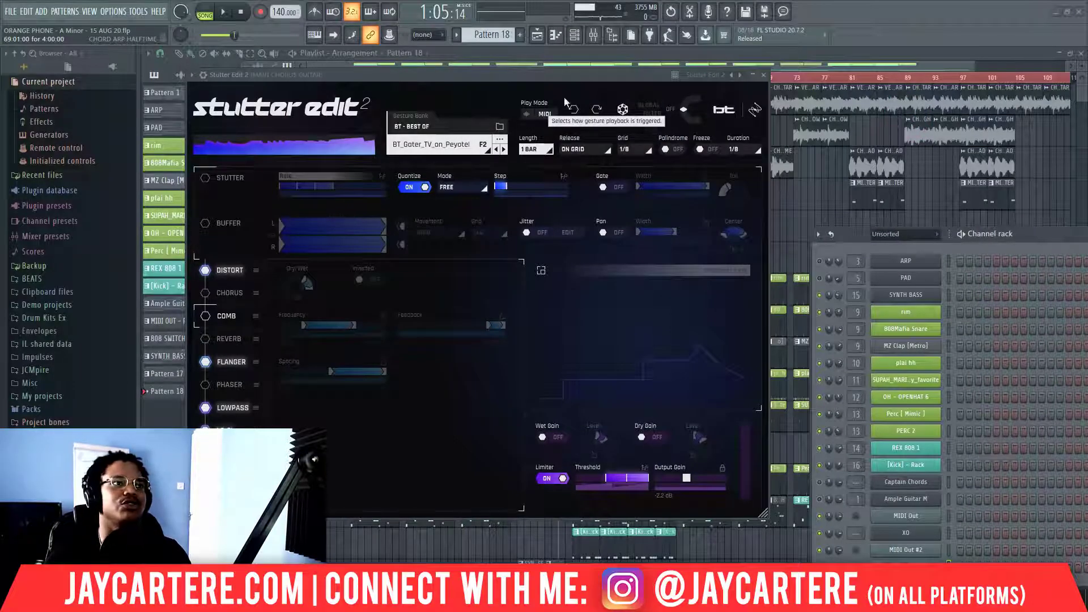
{"action": "left_click_drag", "start_coordinate": [410, 80], "coordinate": [375, 70]}
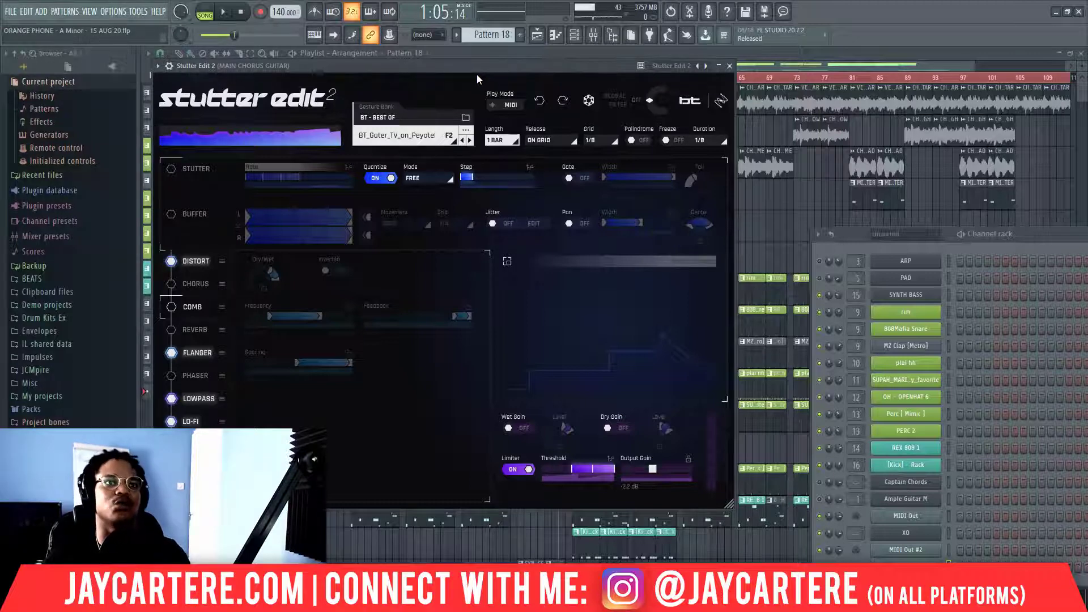
{"action": "left_click", "coordinate": [1046, 240]}
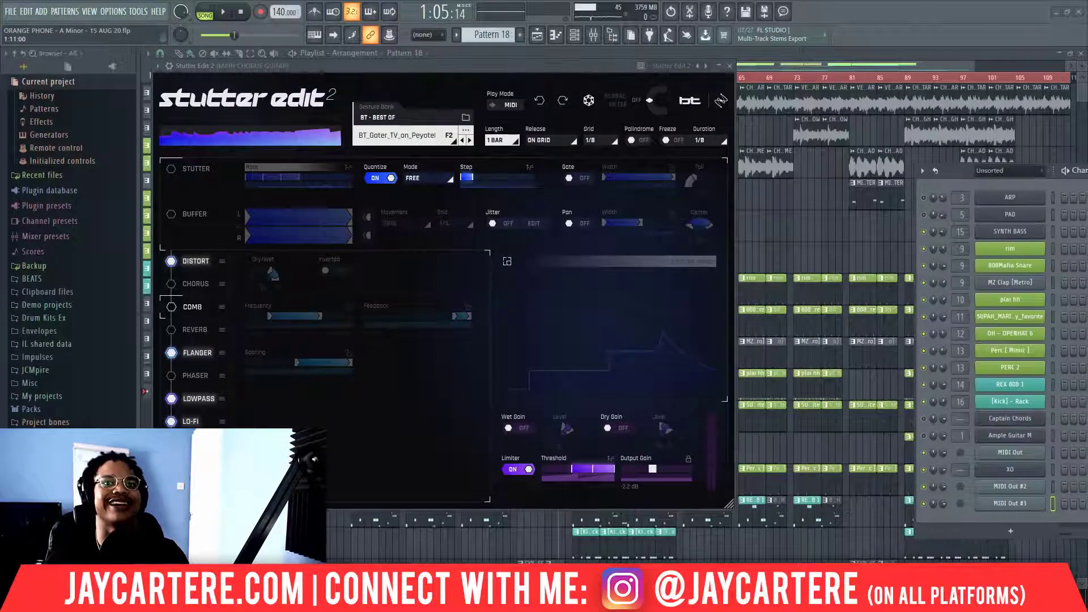
{"action": "left_click_drag", "start_coordinate": [955, 170], "coordinate": [921, 158]}
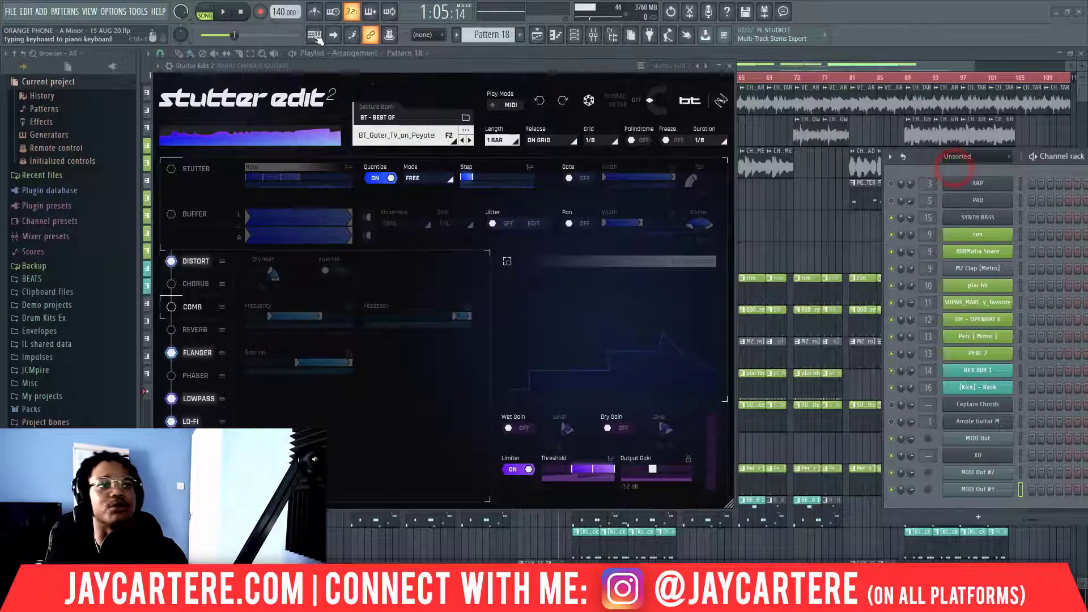
{"action": "left_click_drag", "start_coordinate": [391, 67], "coordinate": [471, 82]}
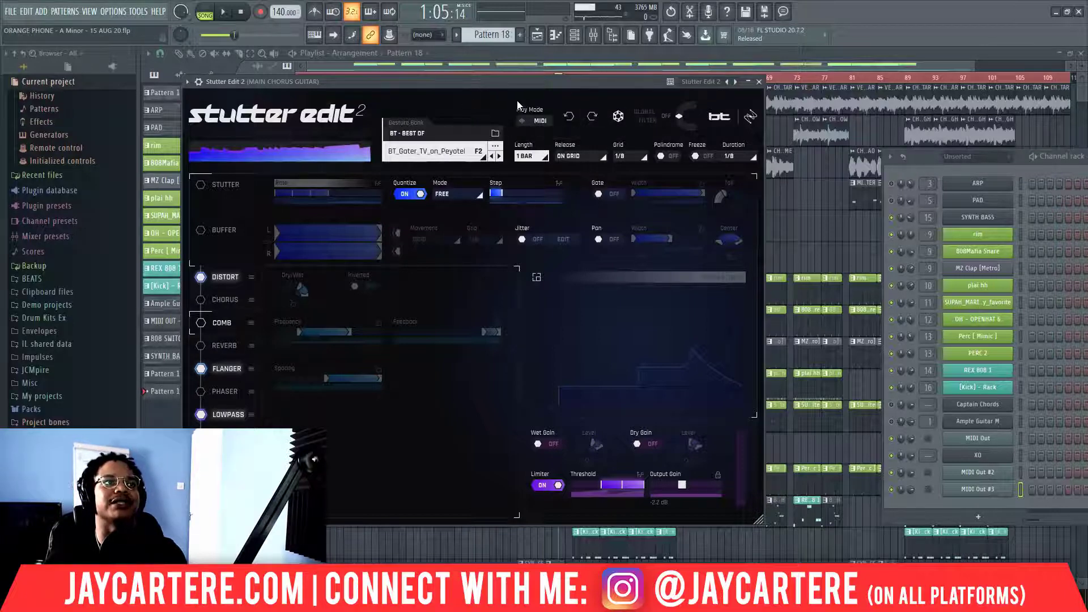
{"action": "left_click_drag", "start_coordinate": [523, 84], "coordinate": [511, 102]}
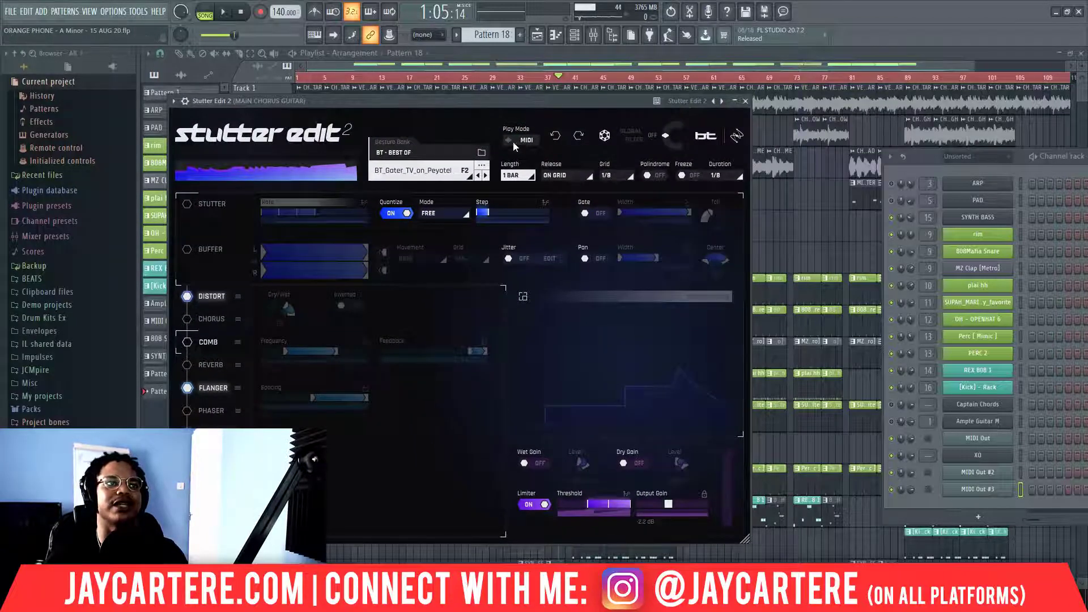
{"action": "left_click_drag", "start_coordinate": [498, 99], "coordinate": [481, 86]}
{"action": "key", "text": "F6"}
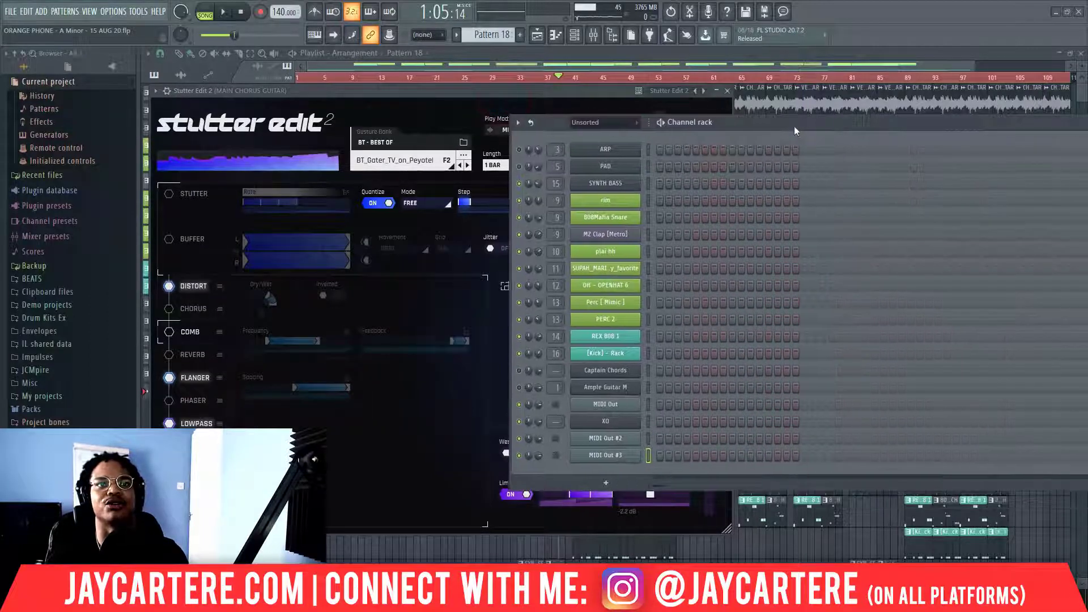
{"action": "left_click_drag", "start_coordinate": [778, 125], "coordinate": [930, 214]}
{"action": "left_click_drag", "start_coordinate": [612, 99], "coordinate": [615, 185]}
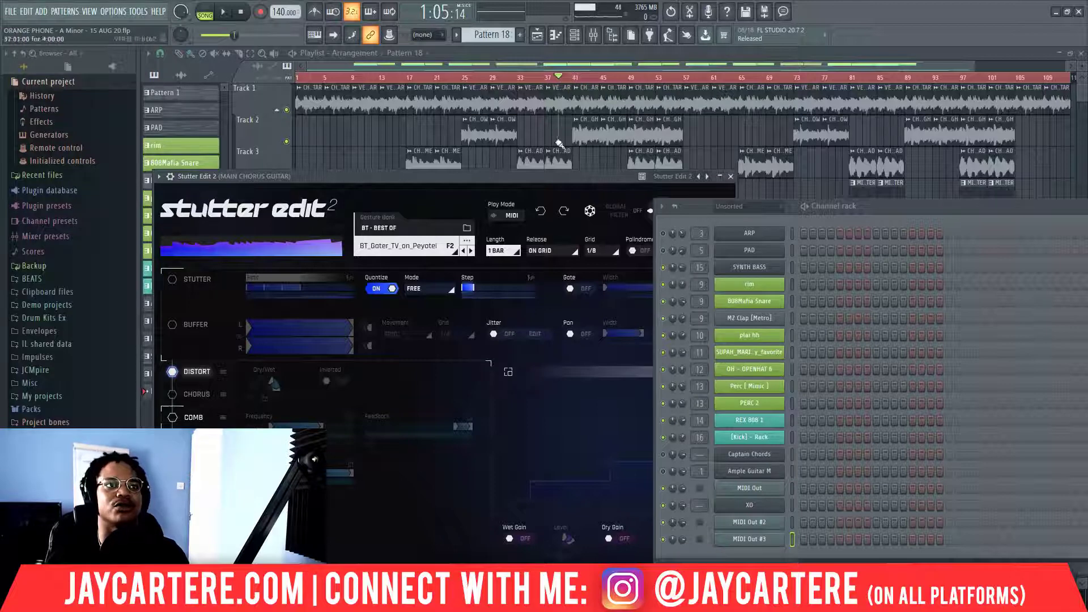
{"action": "left_click_drag", "start_coordinate": [600, 176], "coordinate": [574, 87]}
{"action": "left_click_drag", "start_coordinate": [864, 210], "coordinate": [1087, 204]}
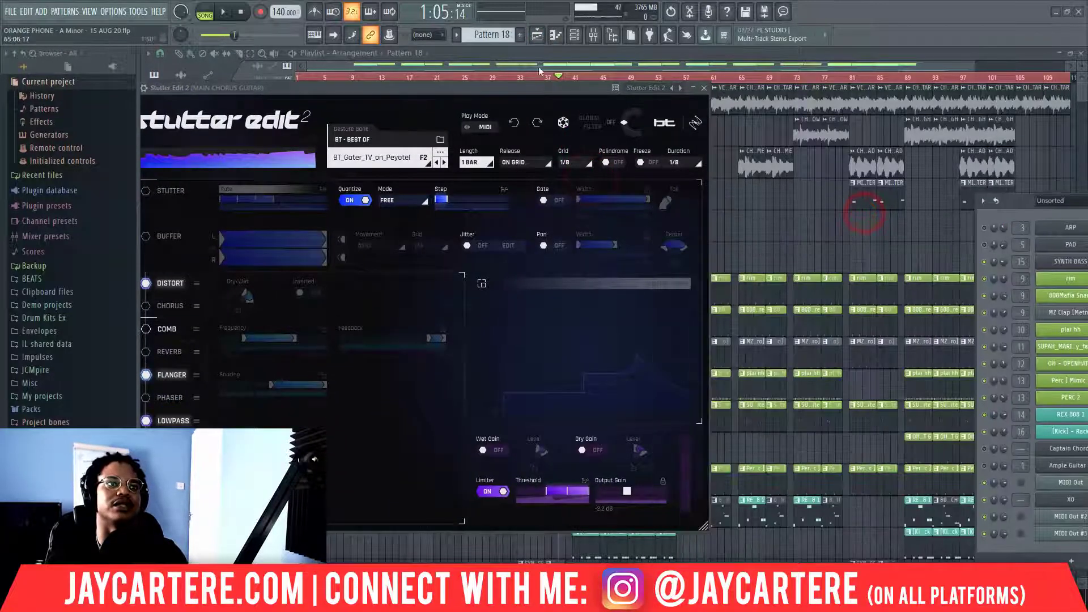
{"action": "left_click_drag", "start_coordinate": [526, 90], "coordinate": [653, 99]}
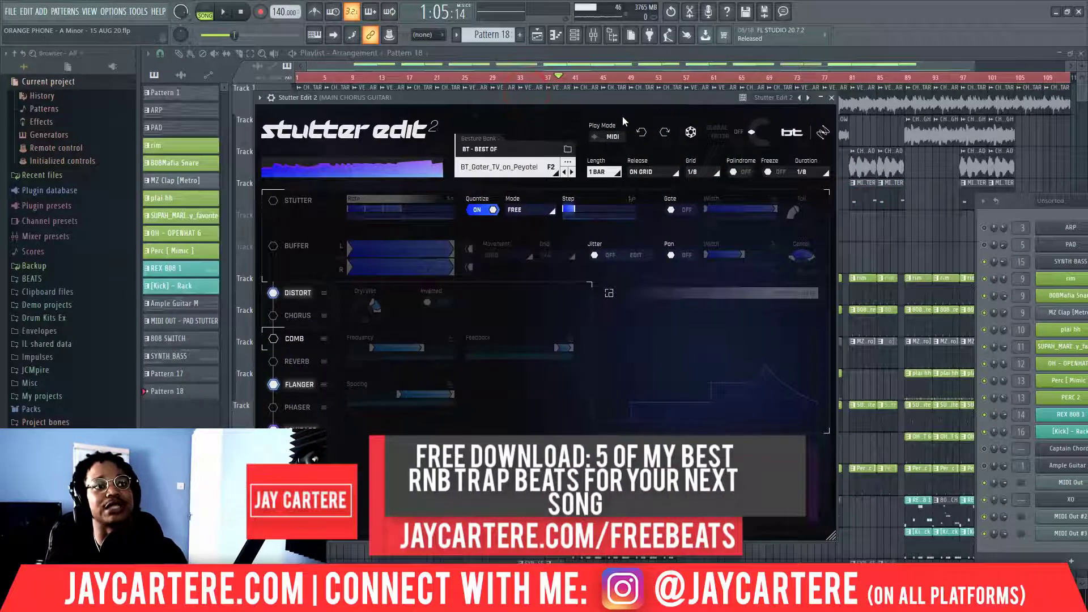
Close the Stutter Edit 2 window and select the intro up to bar 9 on the playlist timeline
{"action": "key", "text": "Escape"}
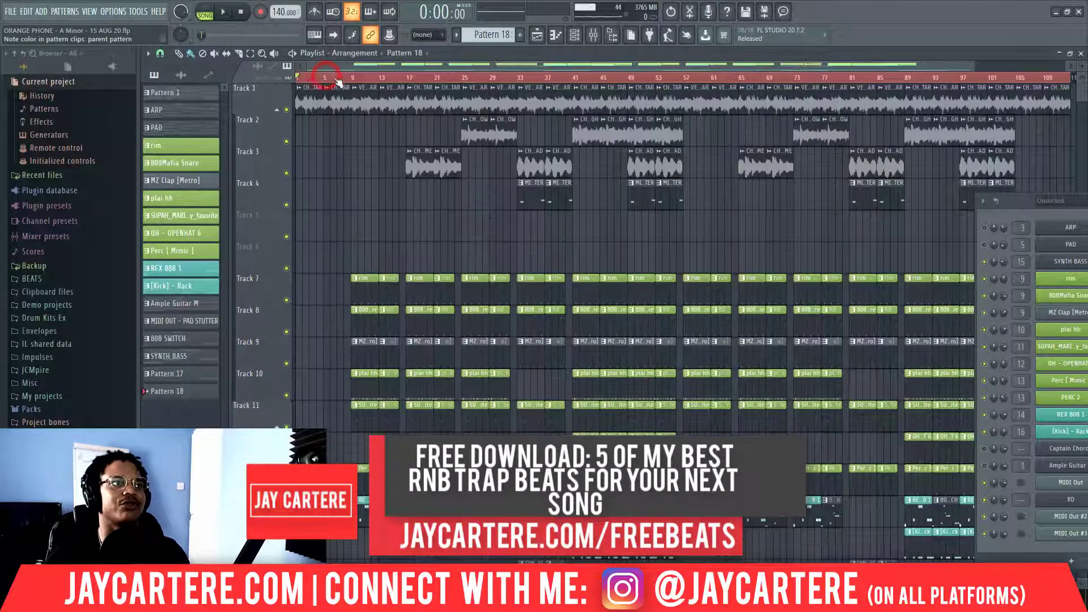
{"action": "left_click", "coordinate": [344, 78]}
{"action": "left_click_drag", "start_coordinate": [353, 82], "coordinate": [296, 79]}
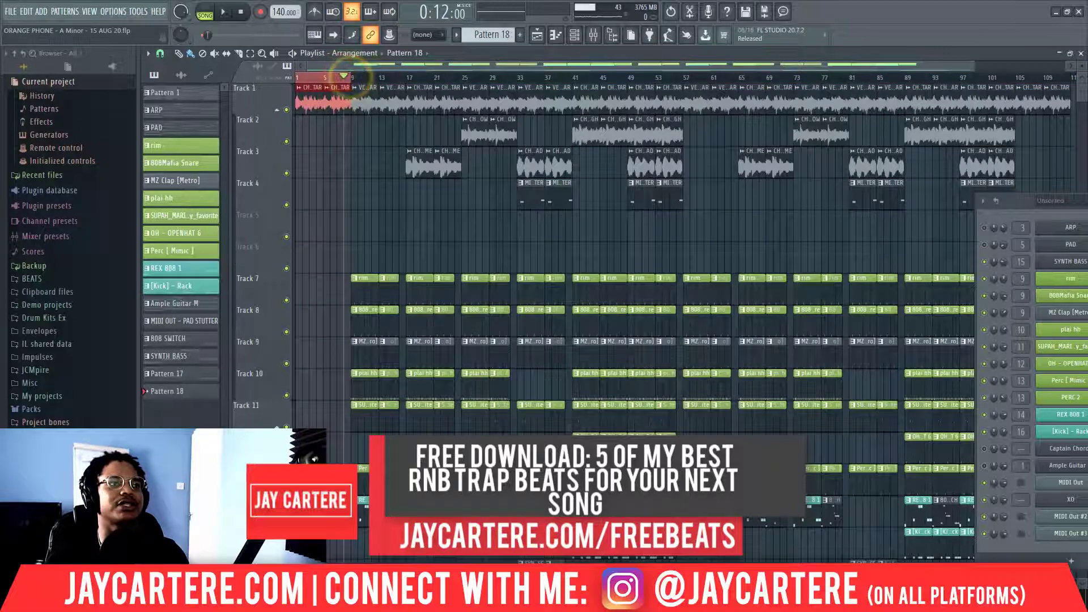
Bring back the Channel rack and Stutter Edit 2, and set the plugin window to Detached with MIDI Out #3 selected
{"action": "key", "text": "F6"}
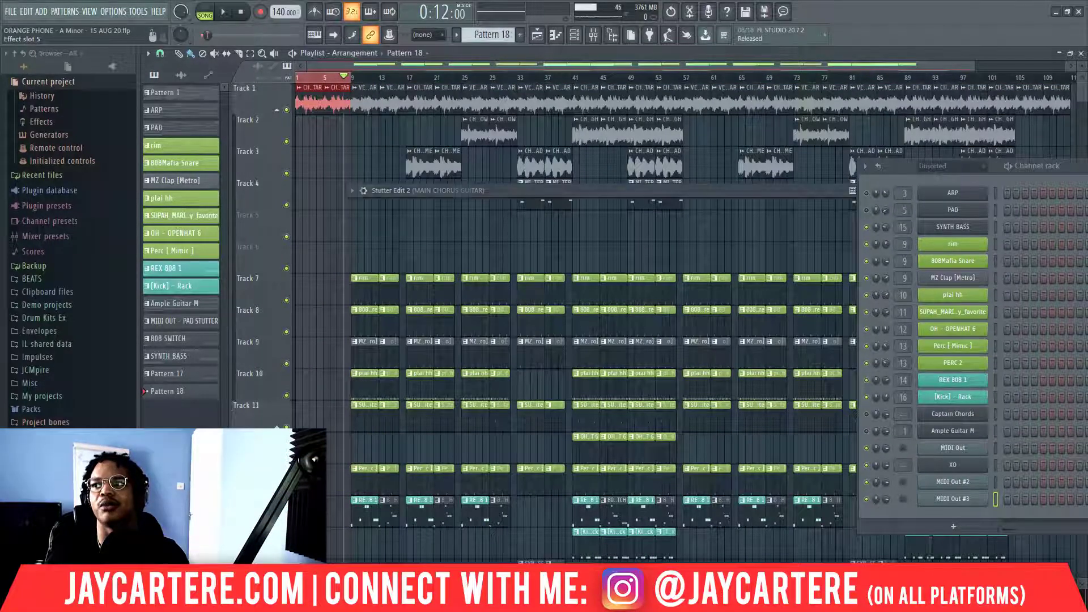
{"action": "left_click", "coordinate": [351, 191]}
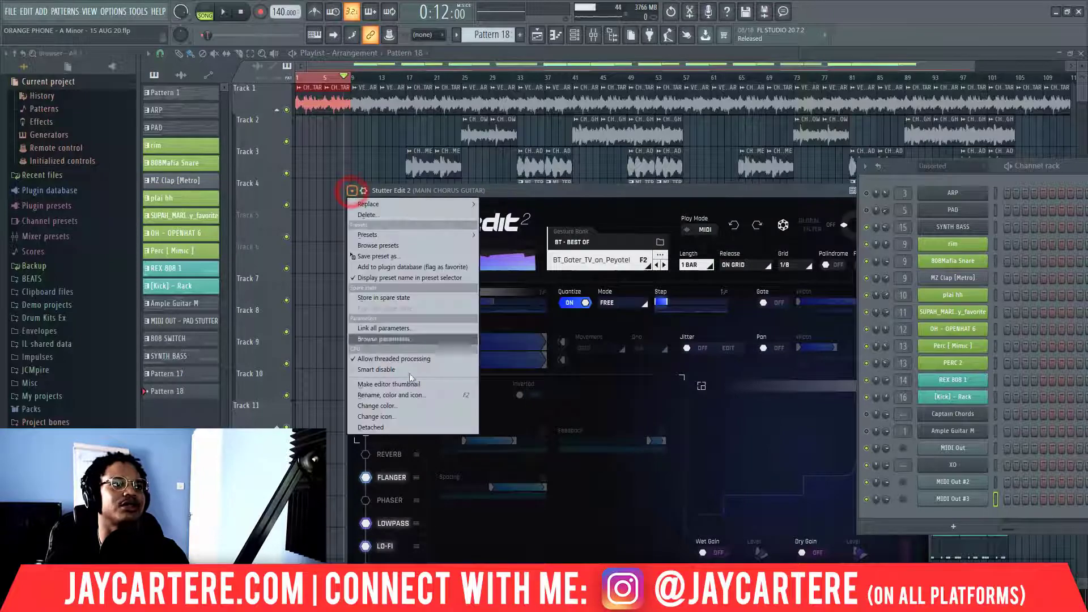
{"action": "left_click", "coordinate": [411, 429]}
{"action": "left_click_drag", "start_coordinate": [602, 194], "coordinate": [585, 113]}
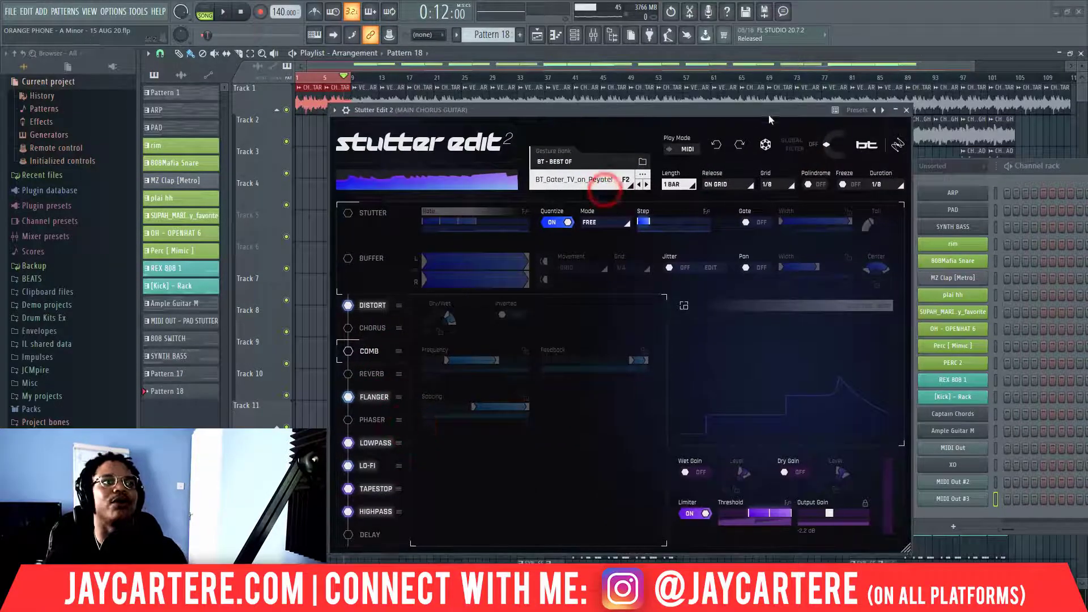
{"action": "key", "text": "ctrl+r"}
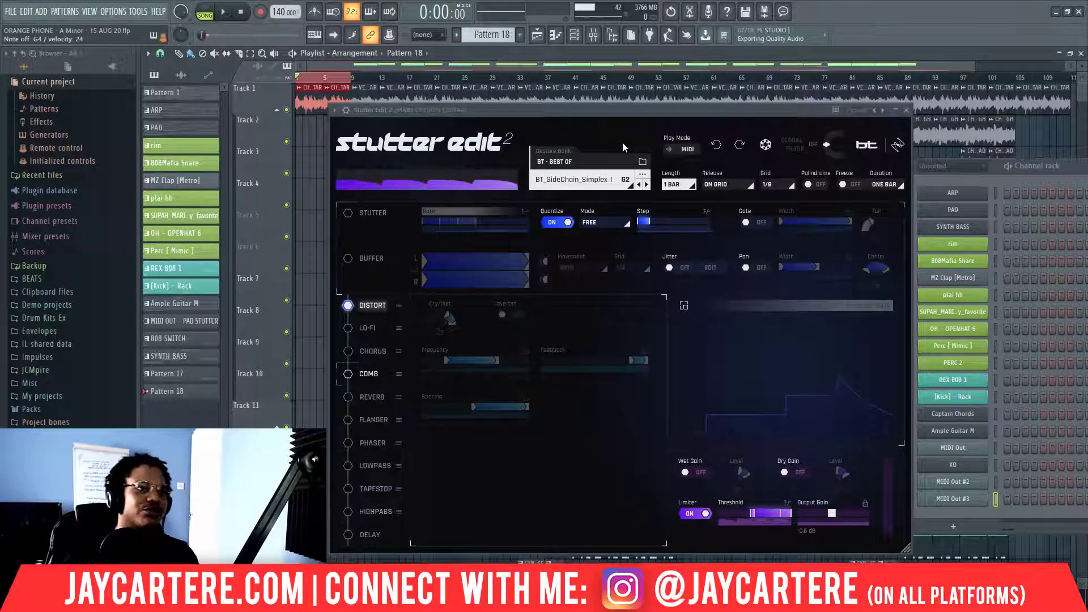
Browse the list of gestures and their assigned keys in the BT - BEST OF bank
{"action": "left_click", "coordinate": [583, 178]}
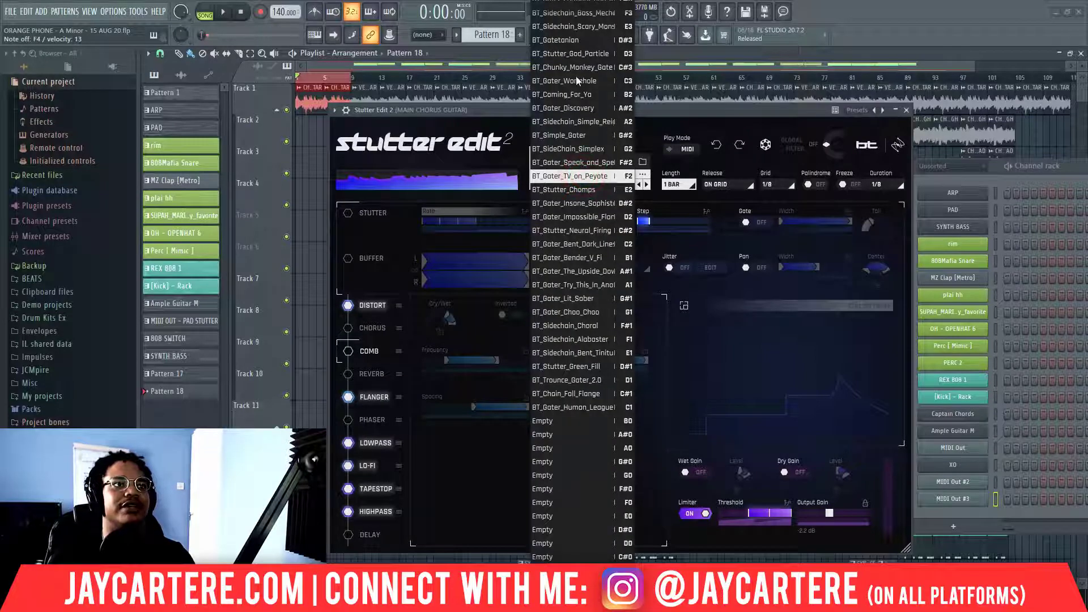
{"action": "scroll", "coordinate": [593, 346], "scroll_direction": "up", "scroll_amount": 8}
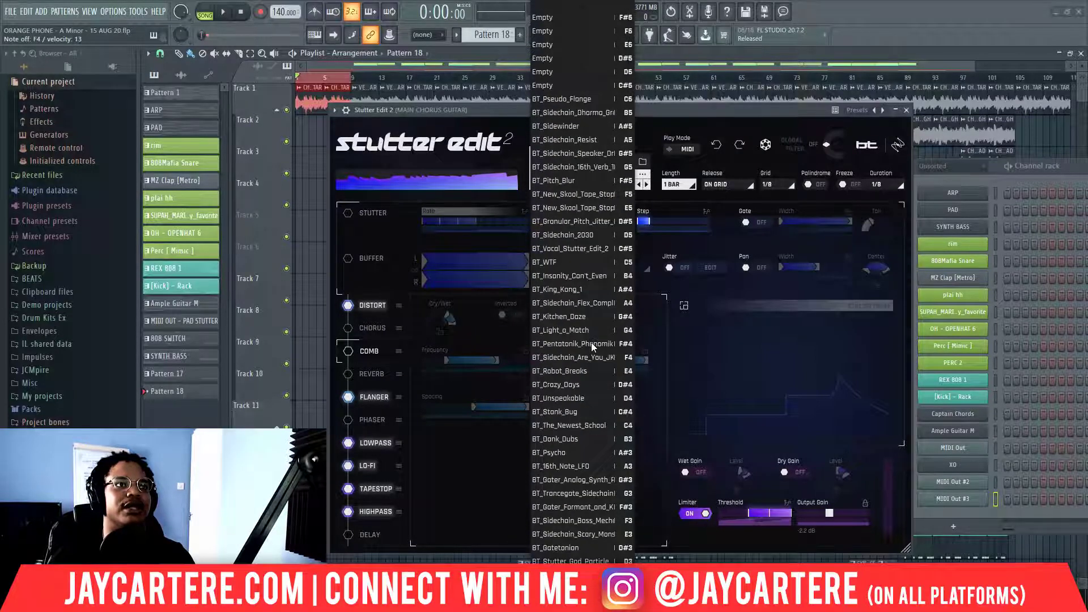
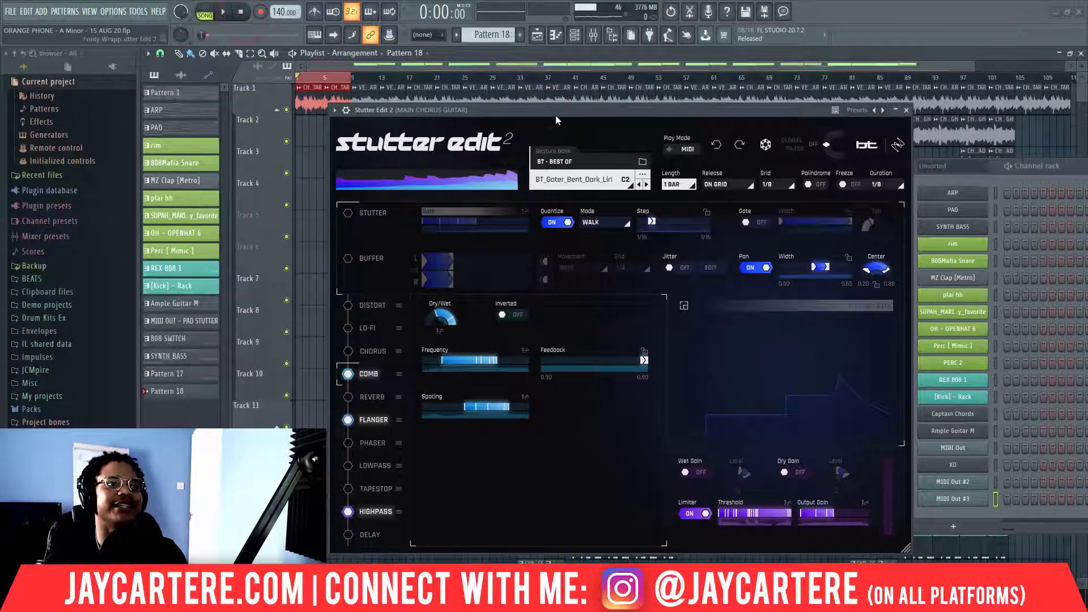
Arrange the Stutter Edit 2 window and the Channel rack side by side over the playlist
{"action": "left_click_drag", "start_coordinate": [605, 114], "coordinate": [519, 205]}
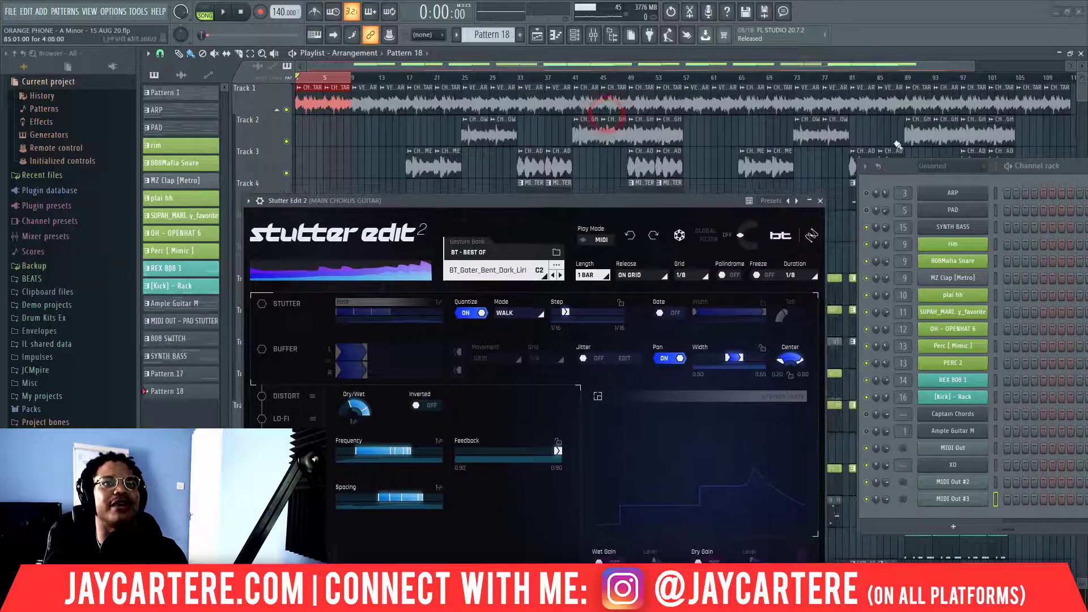
{"action": "left_click_drag", "start_coordinate": [904, 171], "coordinate": [711, 101]}
{"action": "left_click_drag", "start_coordinate": [920, 101], "coordinate": [889, 104]}
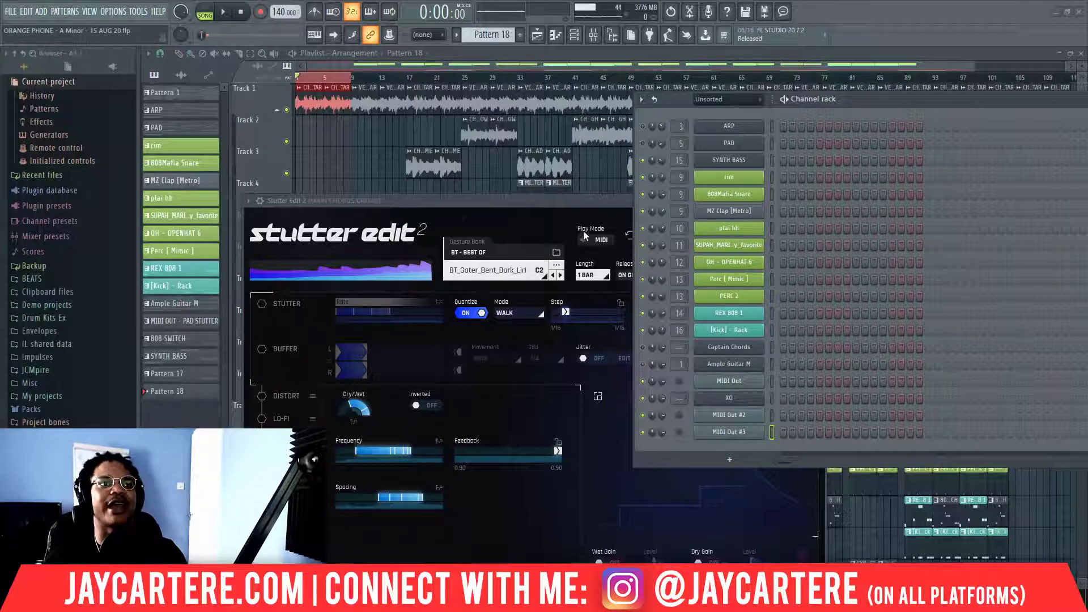
{"action": "left_click_drag", "start_coordinate": [905, 100], "coordinate": [1085, 142]}
{"action": "left_click_drag", "start_coordinate": [705, 206], "coordinate": [880, 133]}
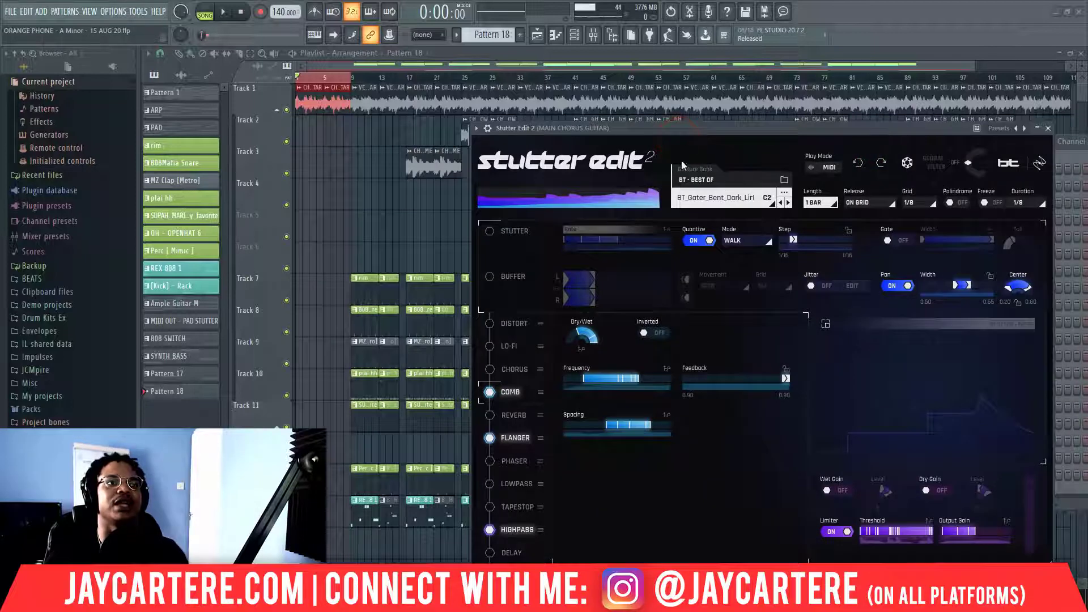
{"action": "left_click_drag", "start_coordinate": [698, 133], "coordinate": [703, 126]}
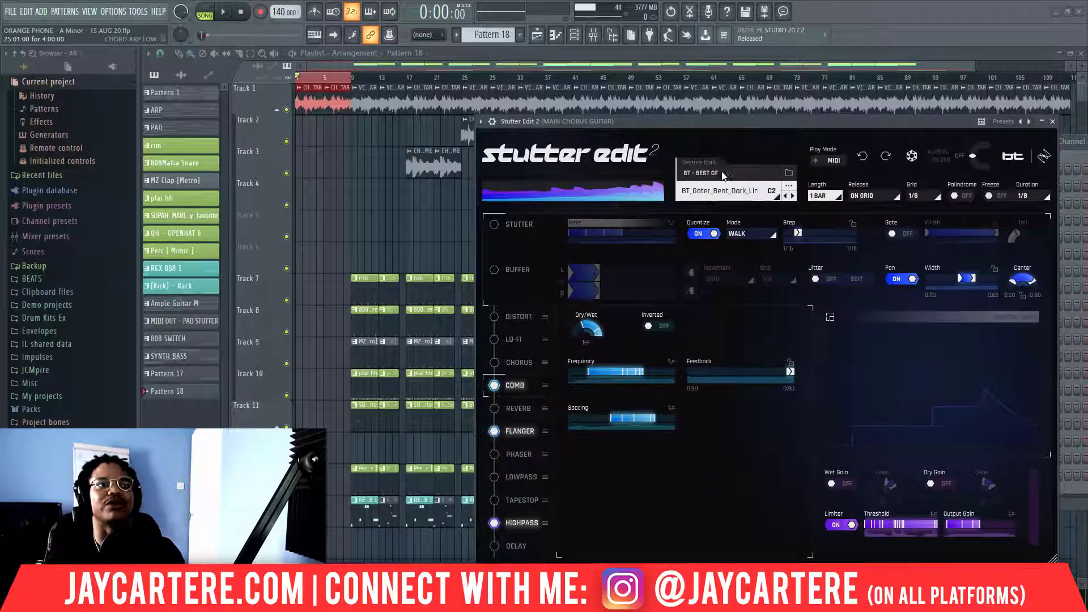
{"action": "left_click_drag", "start_coordinate": [903, 121], "coordinate": [686, 142]}
{"action": "left_click", "coordinate": [1037, 476]}
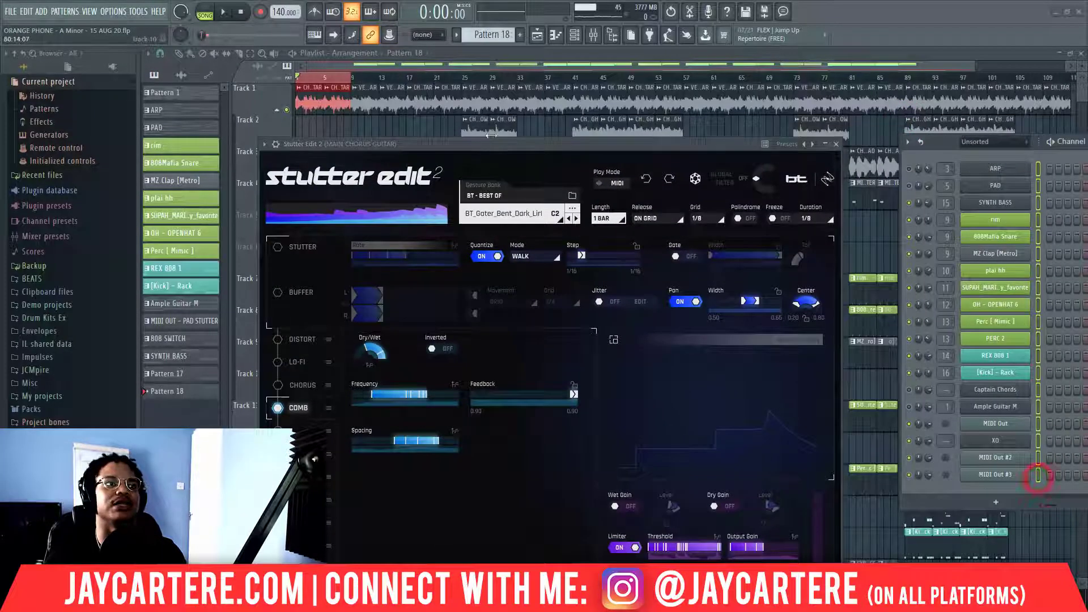
Uncover the start of the playlist and place a Pattern 18 clip on Track 4 from bar 1 to bar 9
{"action": "left_click_drag", "start_coordinate": [492, 147], "coordinate": [782, 204]}
{"action": "left_click", "coordinate": [298, 196]}
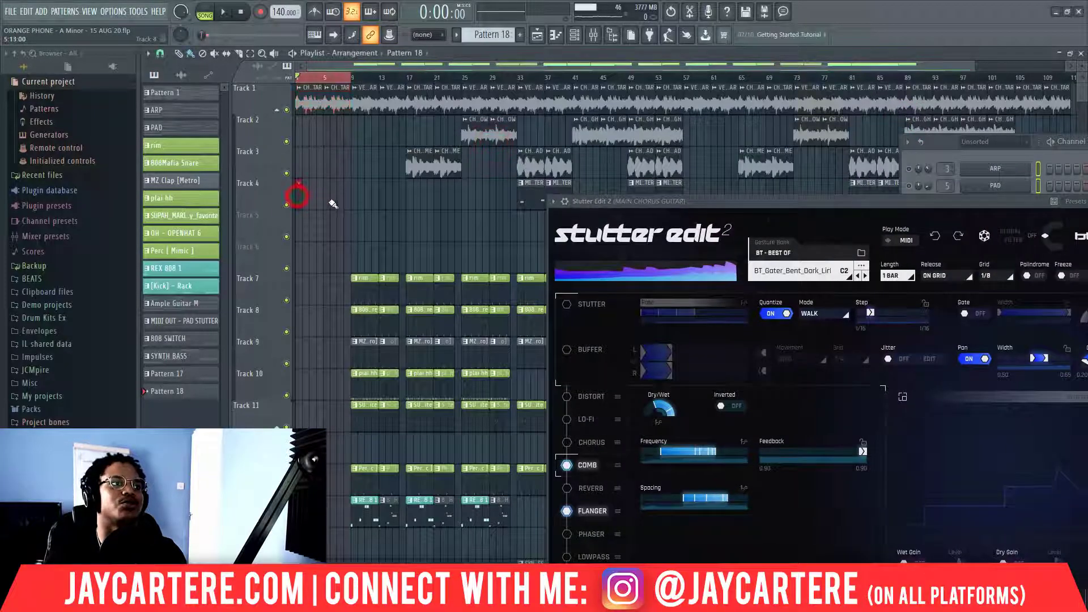
{"action": "left_click_drag", "start_coordinate": [302, 192], "coordinate": [350, 192]}
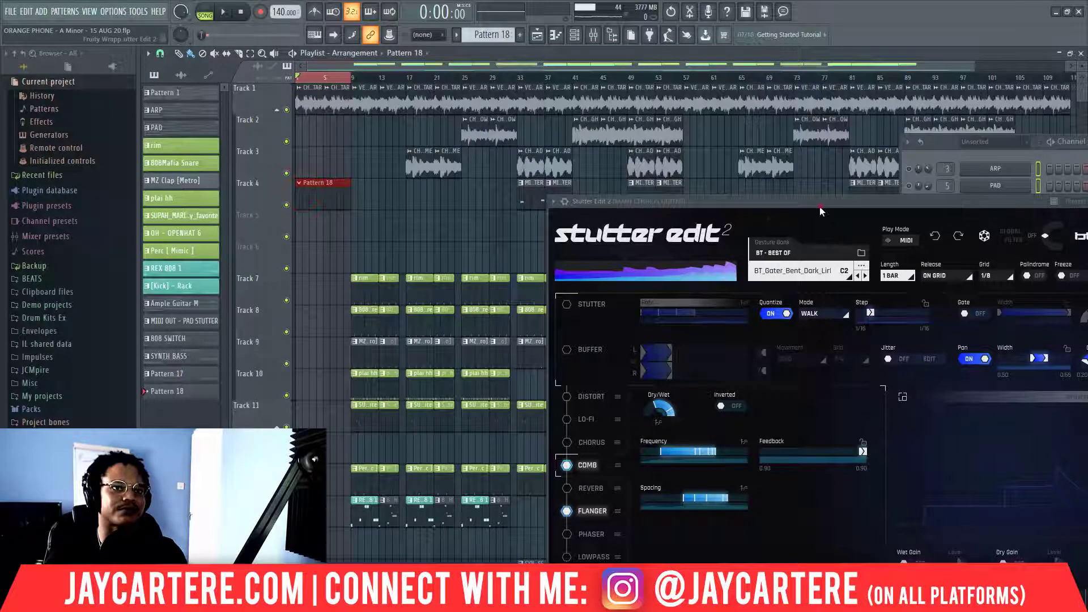
Load the GUITARS bank from the Bass, Beats, and Instruments factory banks into Stutter Edit 2
{"action": "left_click_drag", "start_coordinate": [820, 206], "coordinate": [671, 169]}
{"action": "left_click", "coordinate": [623, 213]}
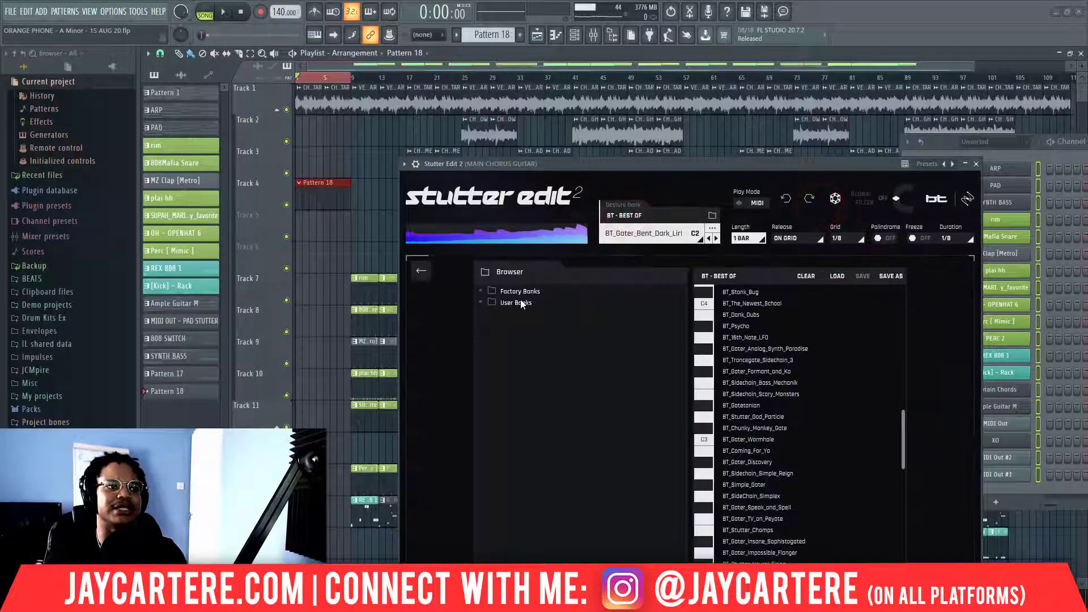
{"action": "left_click", "coordinate": [481, 291]}
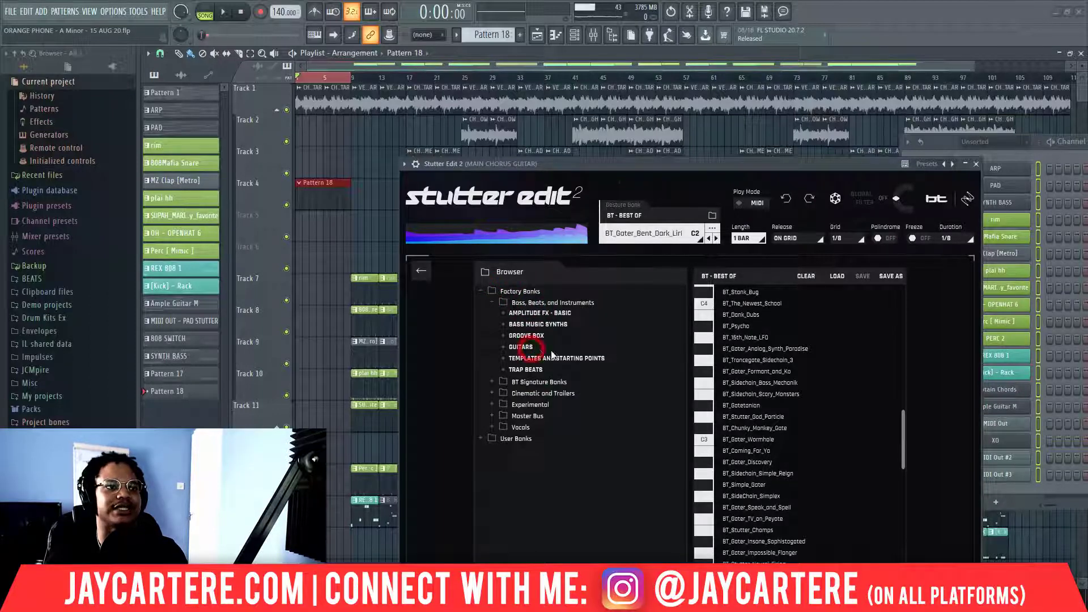
{"action": "left_click", "coordinate": [520, 347]}
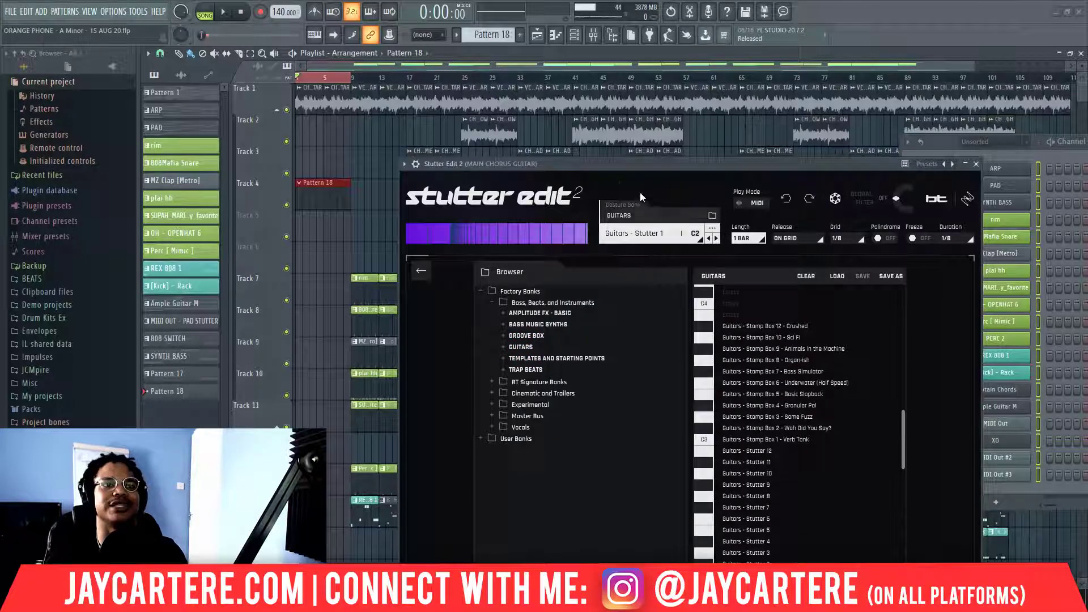
Play the intro while triggering GUITARS gestures through MIDI Out #3 from the main effect view, and close Stutter Edit 2
{"action": "left_click_drag", "start_coordinate": [663, 170], "coordinate": [646, 130]}
{"action": "key", "text": "space"}
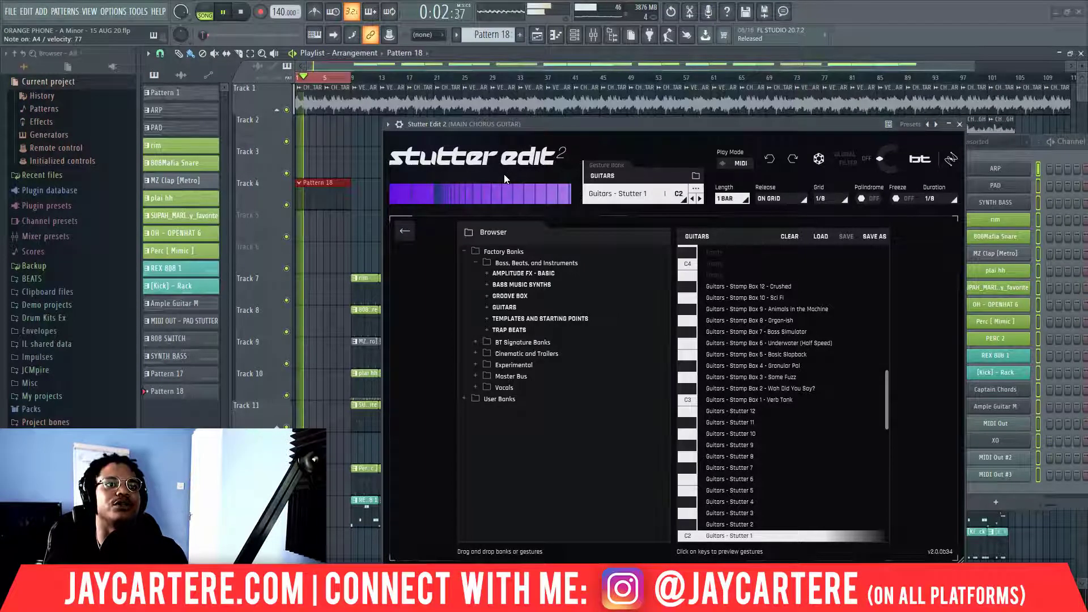
{"action": "left_click", "coordinate": [406, 230]}
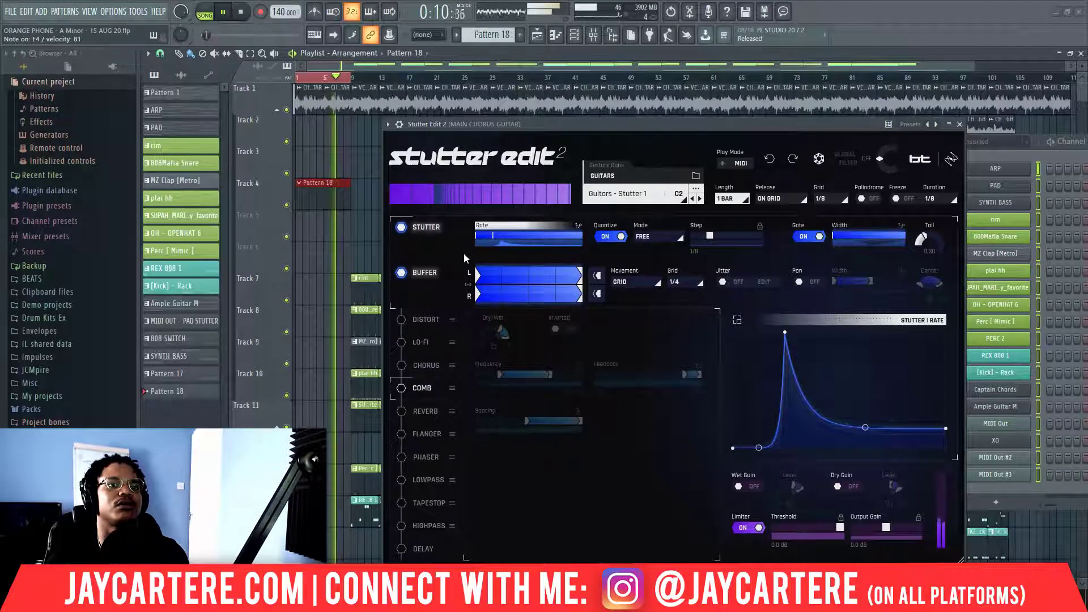
{"action": "left_click", "coordinate": [992, 431]}
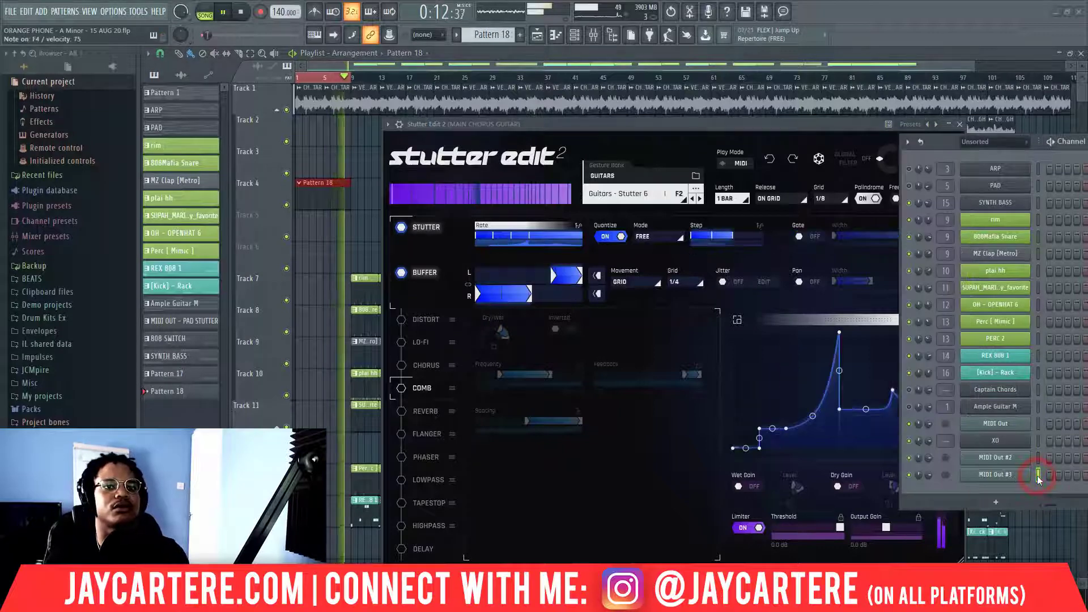
{"action": "key", "text": "space"}
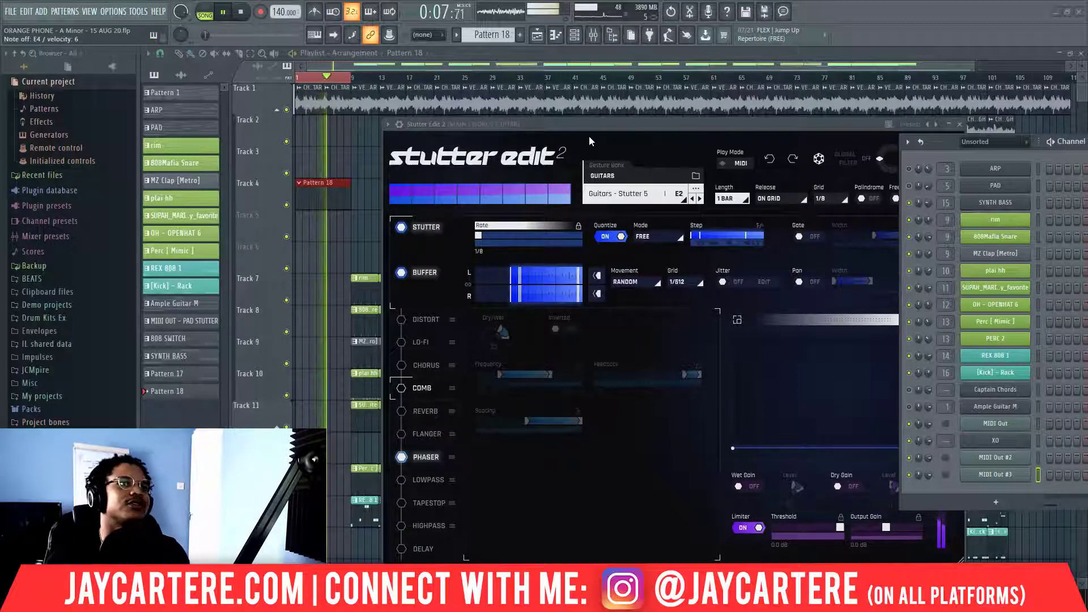
{"action": "left_click", "coordinate": [961, 124]}
{"action": "key", "text": "space"}
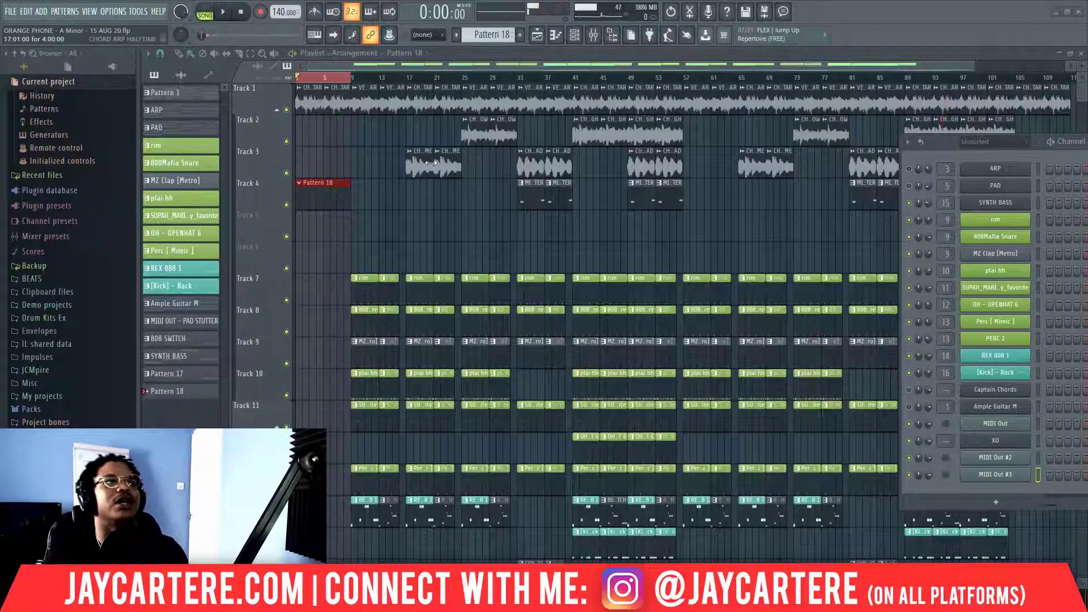
Open Pattern 18 in the MIDI Out #3 piano roll and draw a one-beat E4 note at the end of bar 1
{"action": "left_click", "coordinate": [314, 193]}
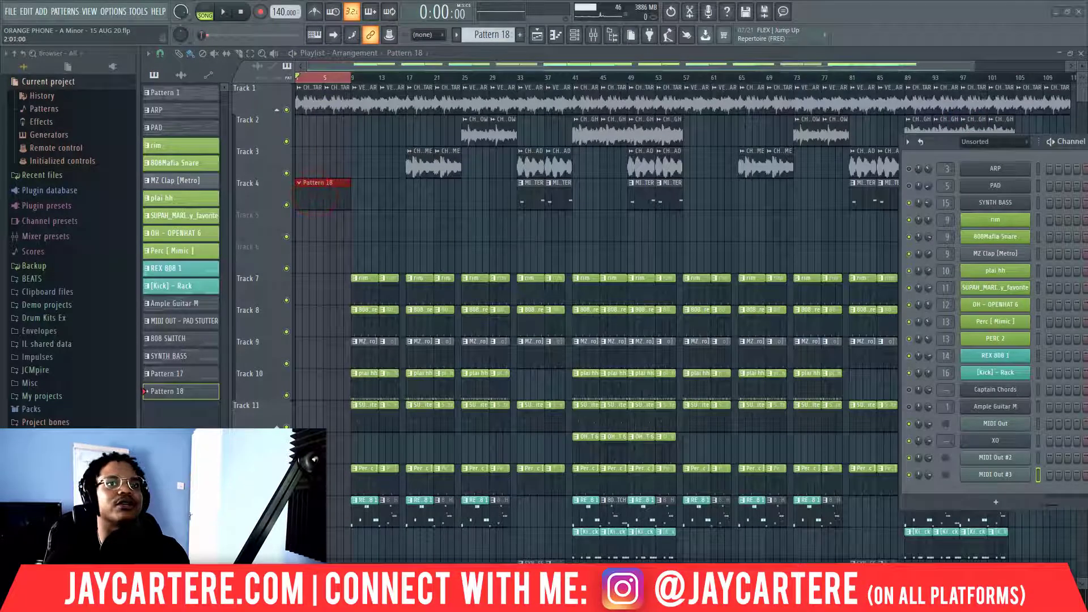
{"action": "double_click", "coordinate": [314, 193]}
{"action": "left_click_drag", "start_coordinate": [553, 117], "coordinate": [546, 108]}
{"action": "scroll", "coordinate": [333, 305], "scroll_direction": "down", "scroll_amount": 3}
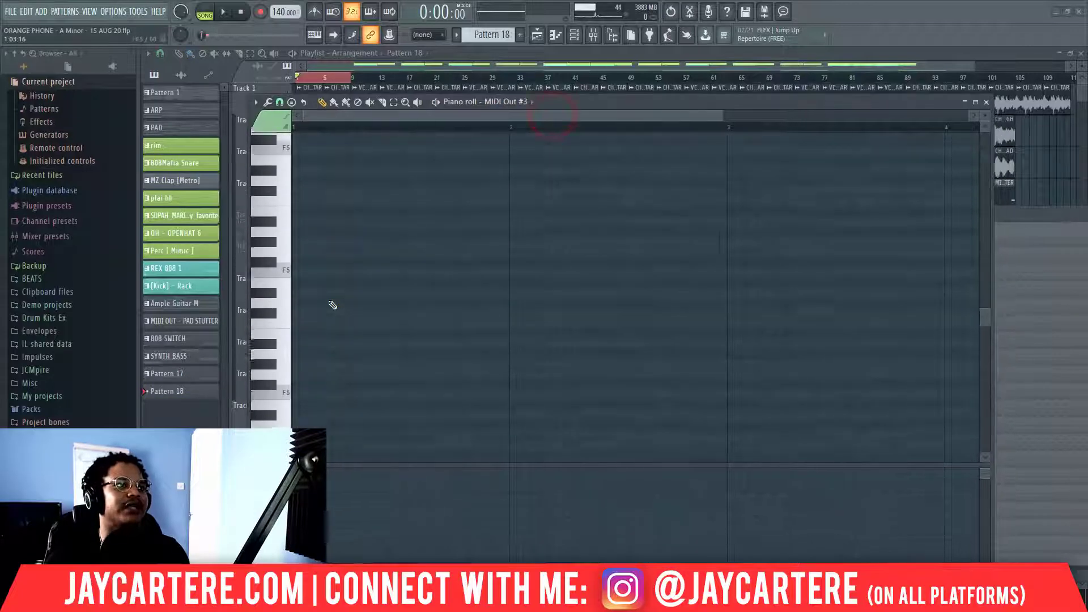
{"action": "left_click_drag", "start_coordinate": [306, 321], "coordinate": [475, 319]}
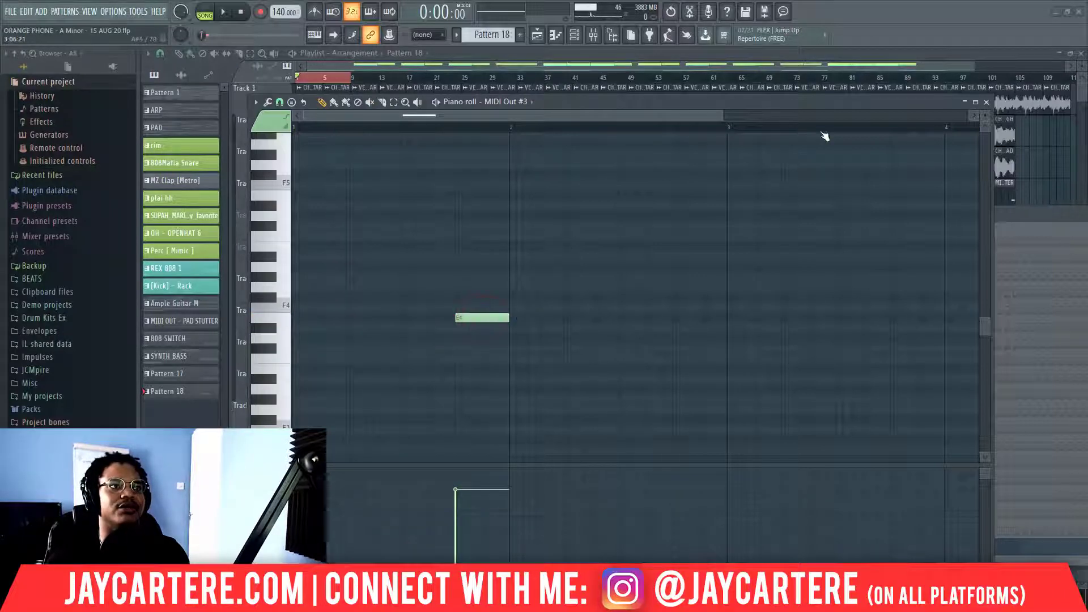
Close the piano roll, enlarge the intro section in the playlist and play it with the Channel rack moved aside
{"action": "left_click", "coordinate": [986, 103]}
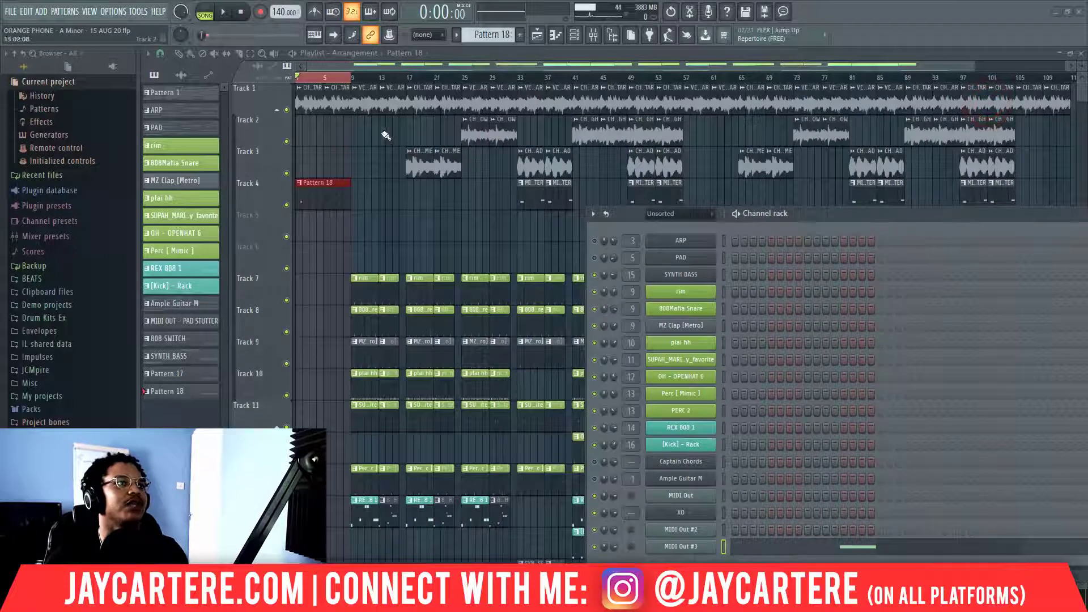
{"action": "scroll", "coordinate": [317, 300], "scroll_direction": "down", "scroll_amount": 10}
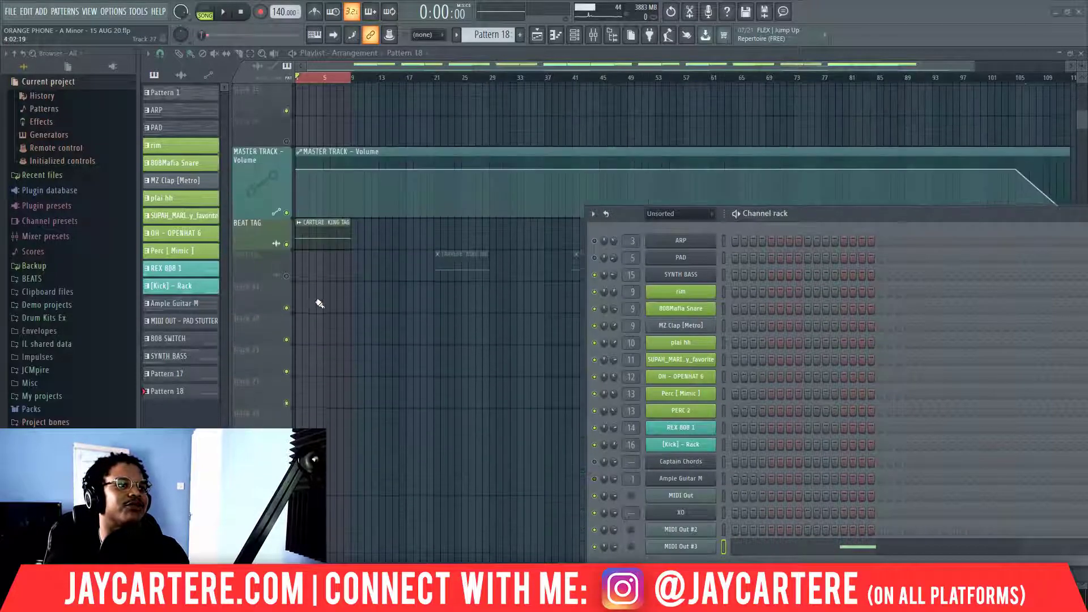
{"action": "scroll", "coordinate": [347, 127], "scroll_direction": "up", "scroll_amount": 10}
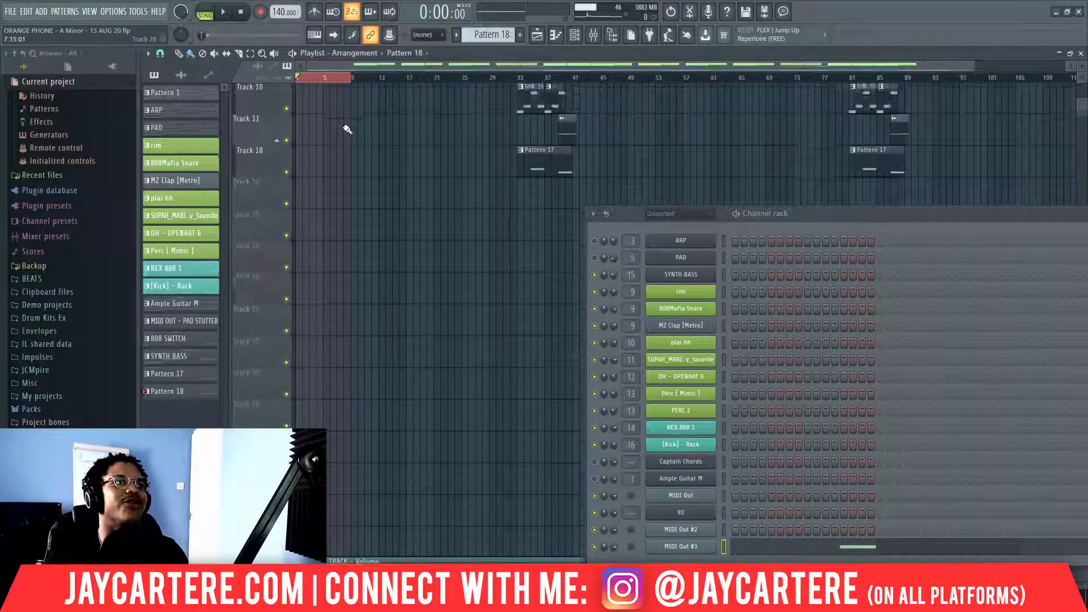
{"action": "scroll", "coordinate": [347, 129], "scroll_direction": "up", "scroll_amount": 5}
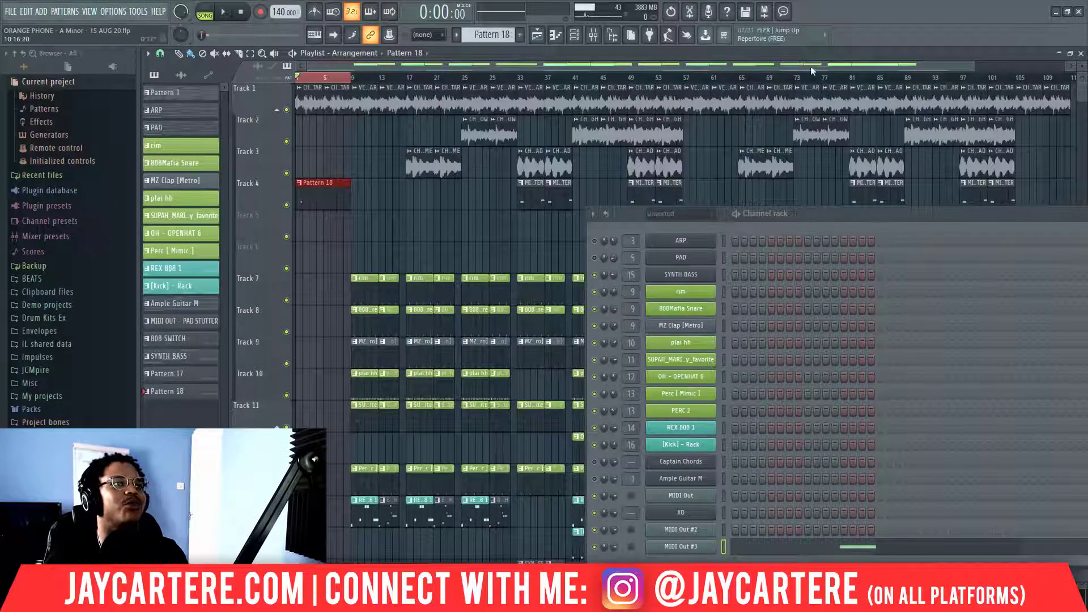
{"action": "left_click_drag", "start_coordinate": [977, 66], "coordinate": [495, 67]}
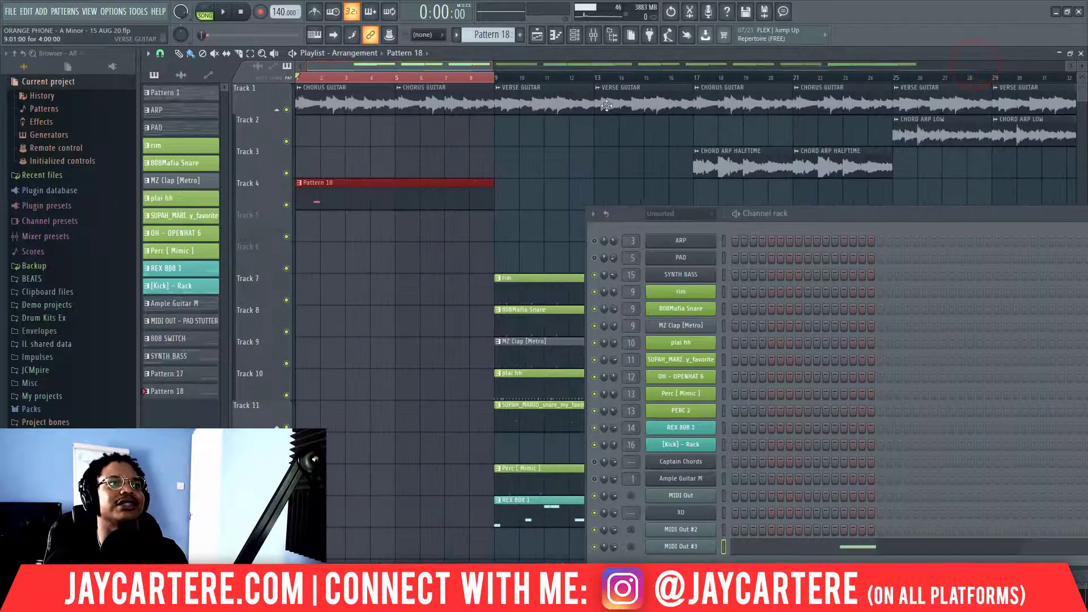
{"action": "left_click_drag", "start_coordinate": [829, 226], "coordinate": [785, 196]}
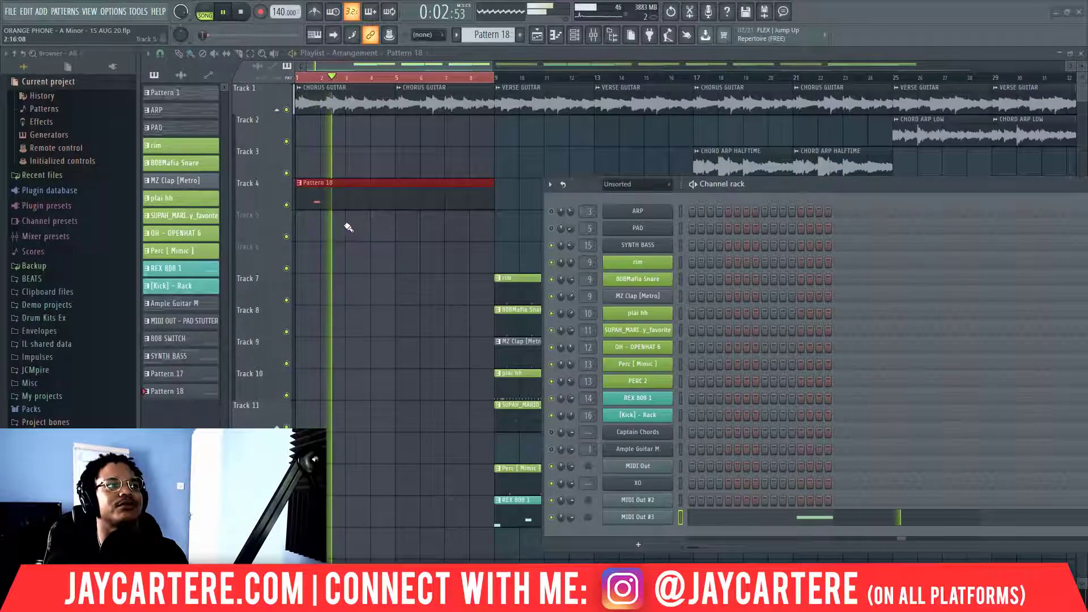
{"action": "key", "text": "space"}
Reopen Pattern 18's piano roll, move the E4 note to the start of bar 4 and lengthen it to one full bar
{"action": "double_click", "coordinate": [349, 191]}
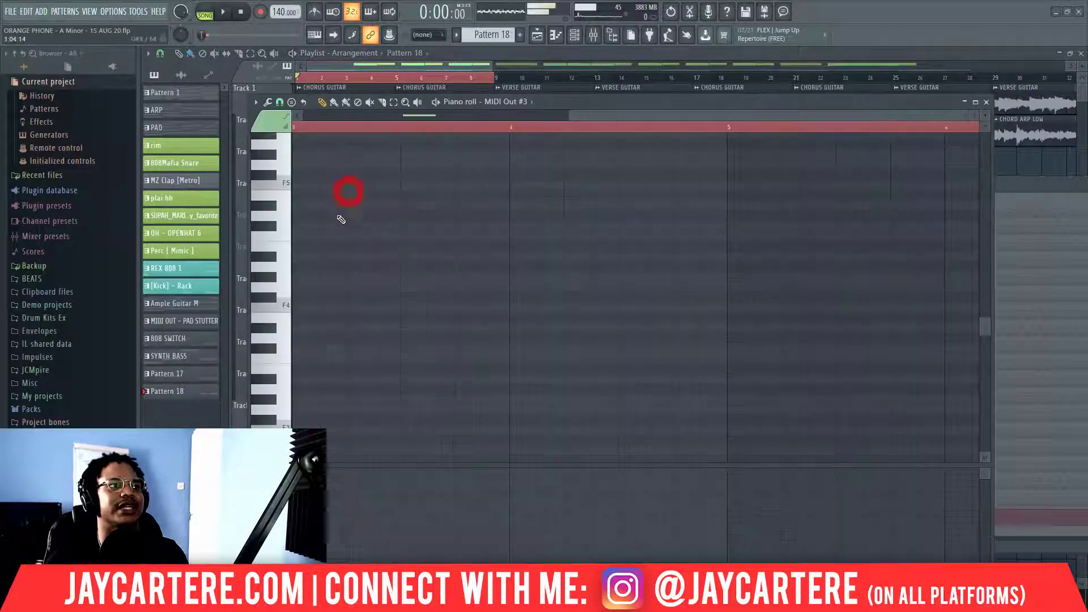
{"action": "scroll", "coordinate": [395, 264], "scroll_direction": "down", "scroll_amount": 20}
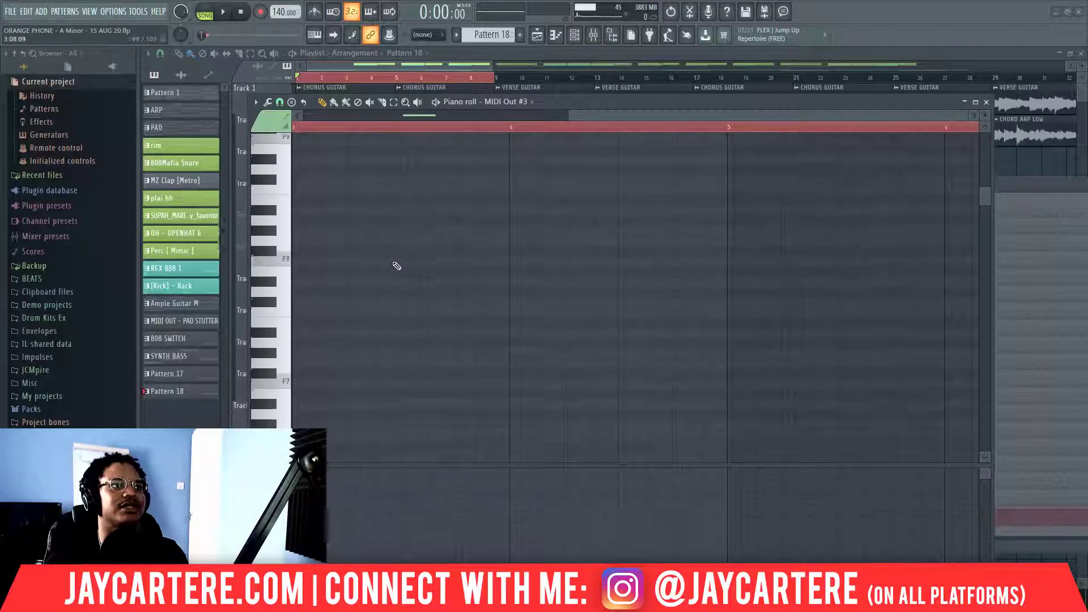
{"action": "scroll", "coordinate": [402, 263], "scroll_direction": "up", "scroll_amount": 10}
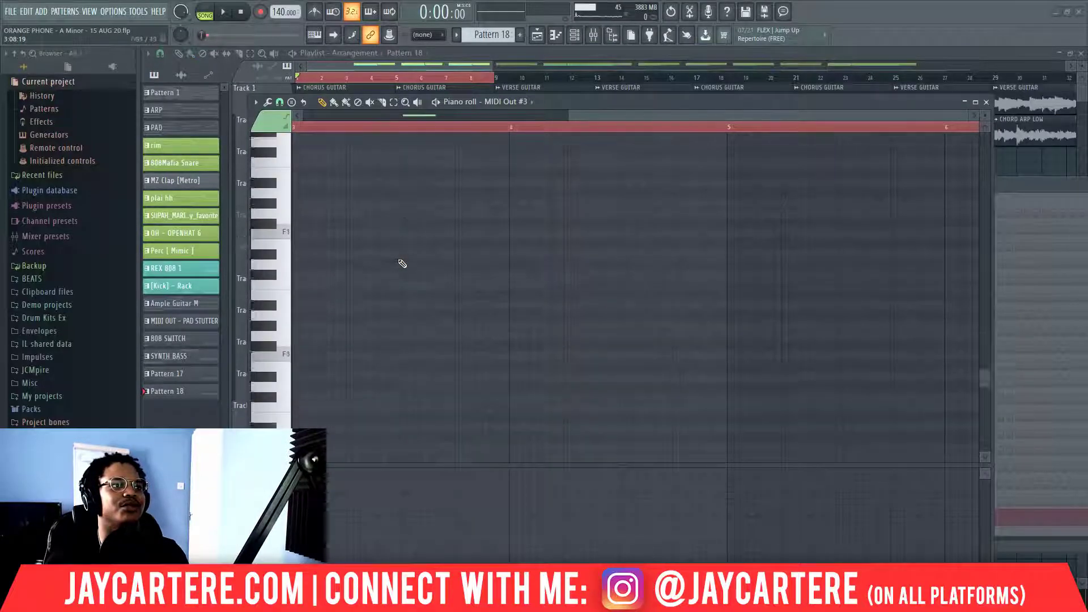
{"action": "left_click_drag", "start_coordinate": [609, 116], "coordinate": [230, 137]}
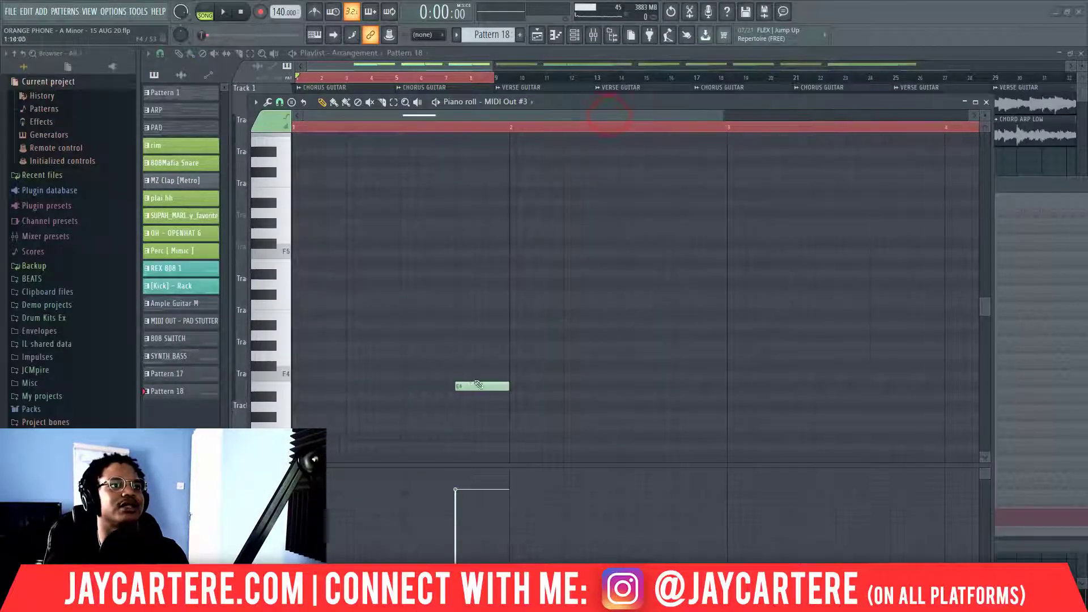
{"action": "left_click_drag", "start_coordinate": [476, 385], "coordinate": [898, 386]}
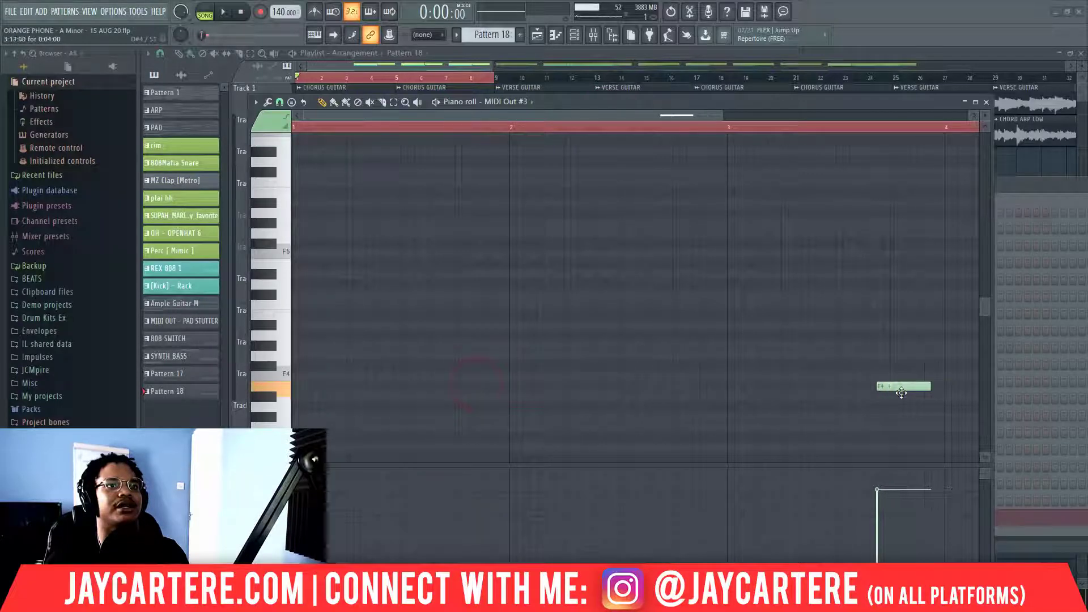
{"action": "left_click_drag", "start_coordinate": [602, 116], "coordinate": [589, 342]}
{"action": "left_click_drag", "start_coordinate": [573, 386], "coordinate": [688, 389]}
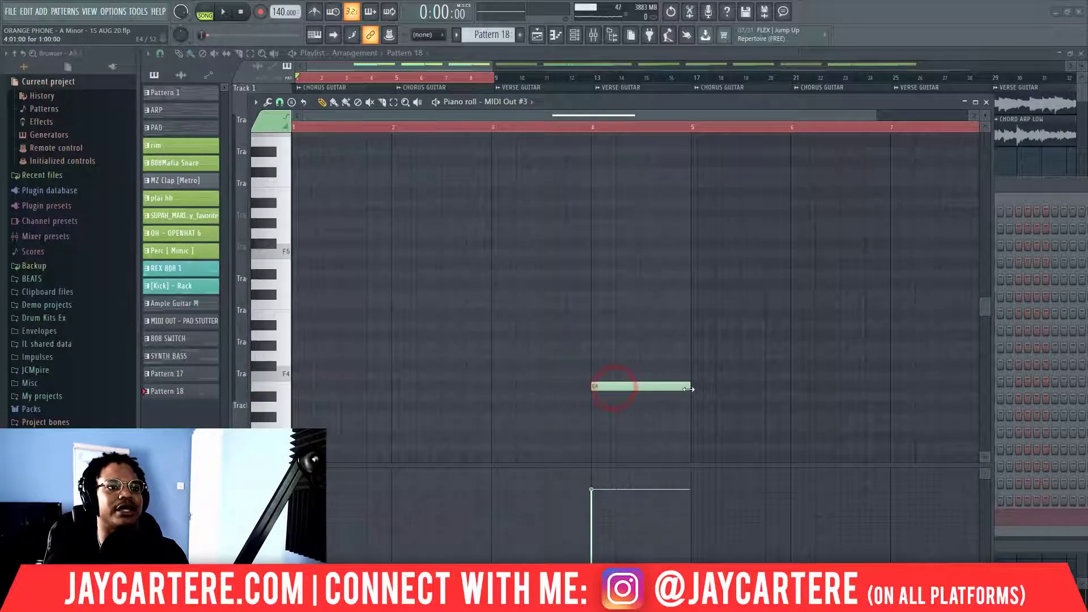
Play the intro with the edited stutter note and reposition the piano roll so the playlist tracks stay visible
{"action": "key", "text": "space"}
{"action": "left_click_drag", "start_coordinate": [832, 97], "coordinate": [830, 187]}
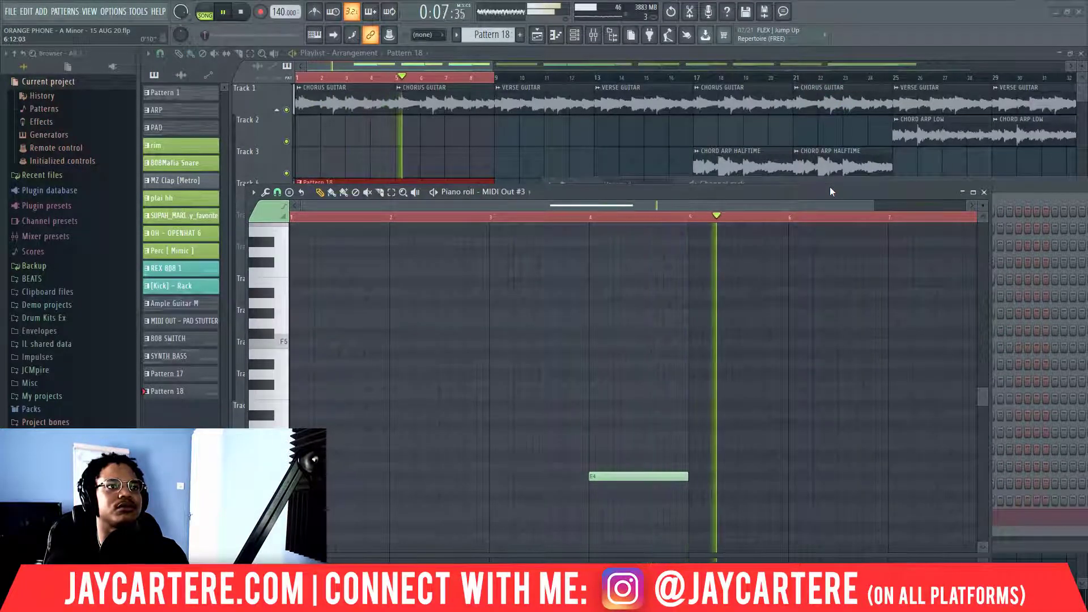
{"action": "left_click_drag", "start_coordinate": [740, 192], "coordinate": [695, 207]}
{"action": "left_click", "coordinate": [830, 221]}
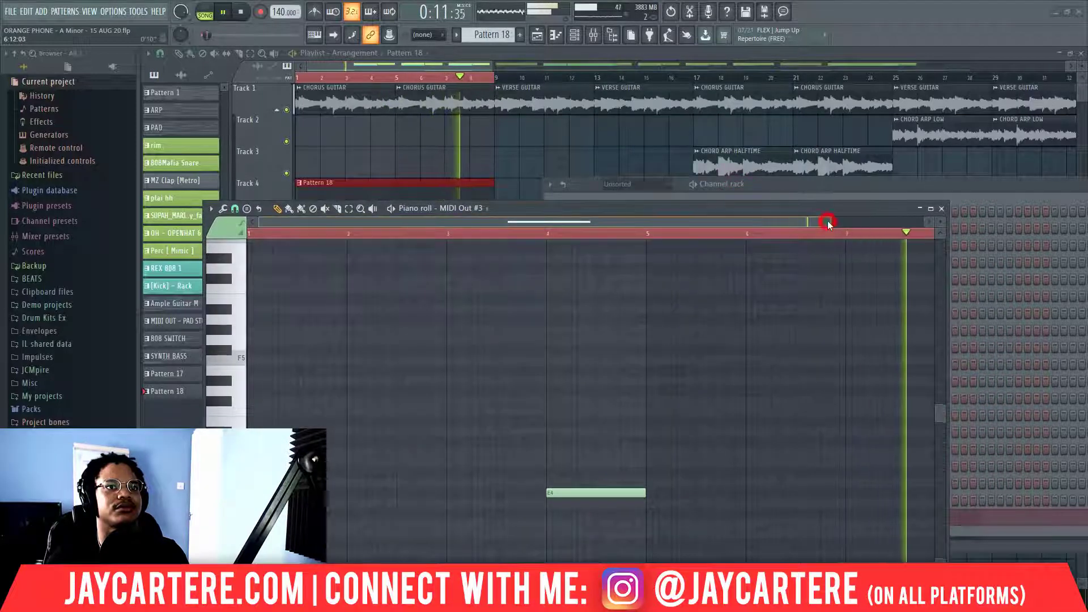
Stop playback and add a one-bar D#4 note at the start of bar 8 in the MIDI Out #3 piano roll
{"action": "left_click_drag", "start_coordinate": [830, 221], "coordinate": [875, 221]}
{"action": "key", "text": "space"}
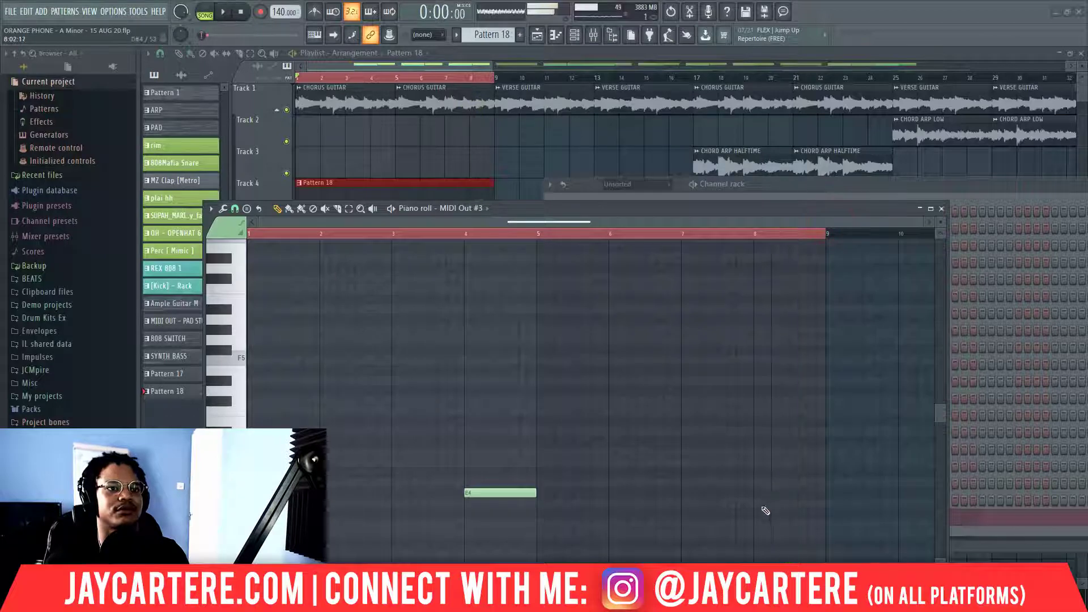
{"action": "left_click", "coordinate": [755, 503]}
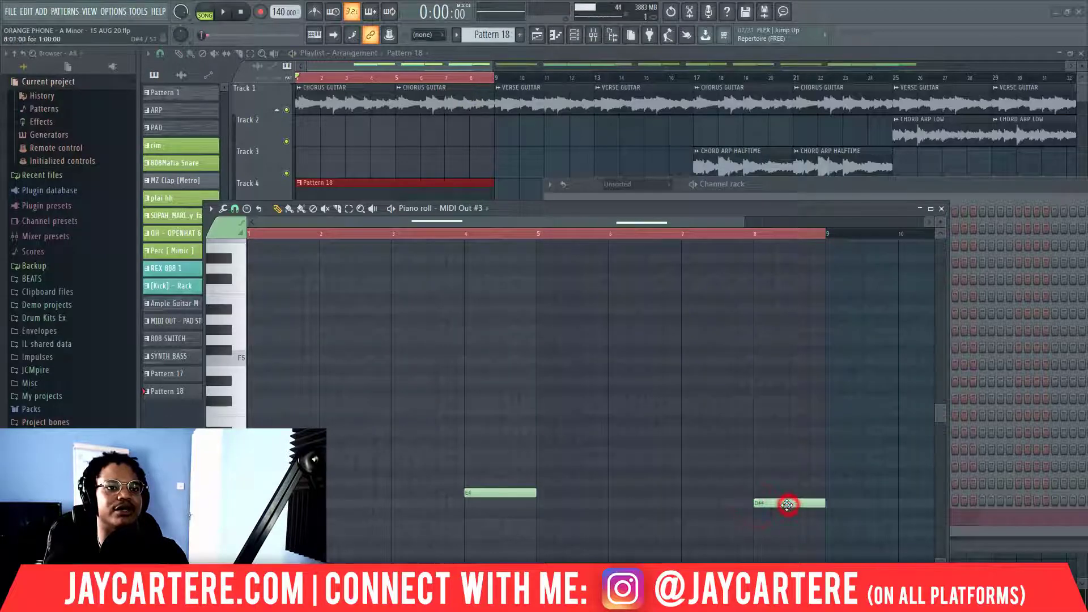
Play the intro with the added D#4 note and move the piano roll clear of the Pattern 18 clip on Track 4
{"action": "key", "text": "space"}
{"action": "left_click_drag", "start_coordinate": [686, 208], "coordinate": [852, 233]}
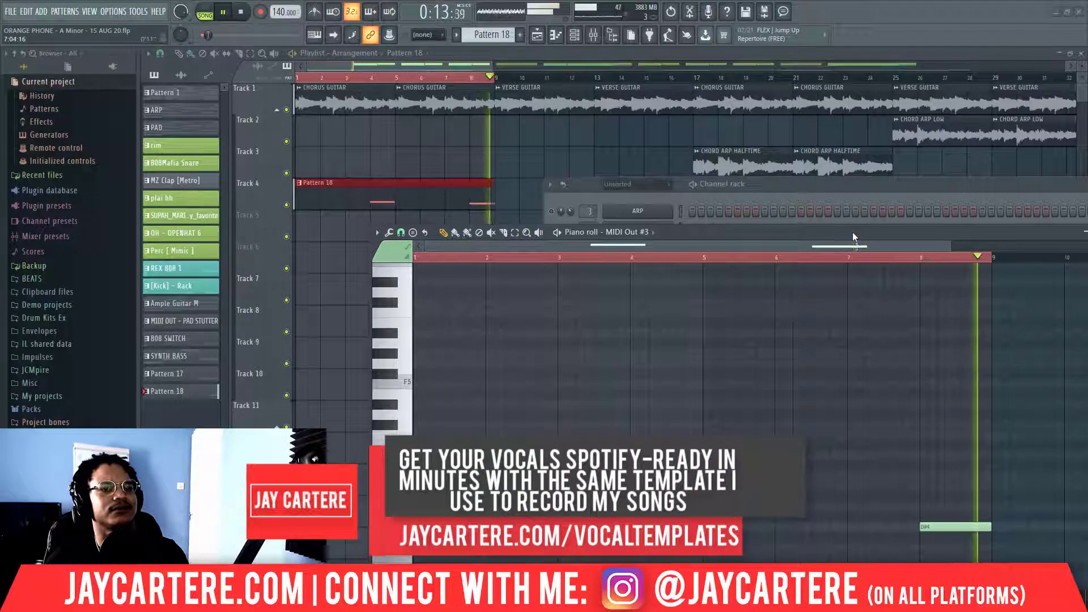
{"action": "key", "text": "space"}
{"action": "key", "text": "space"}
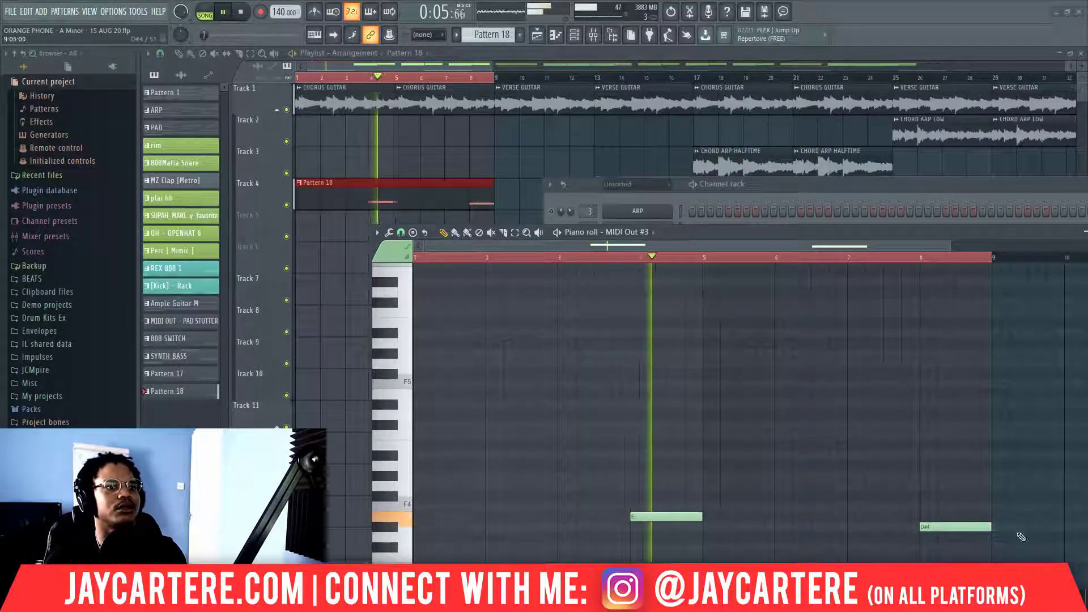
{"action": "key", "text": "space"}
Move the D#4 note to the start of bar 7 and play the intro with it
{"action": "left_click", "coordinate": [968, 530]}
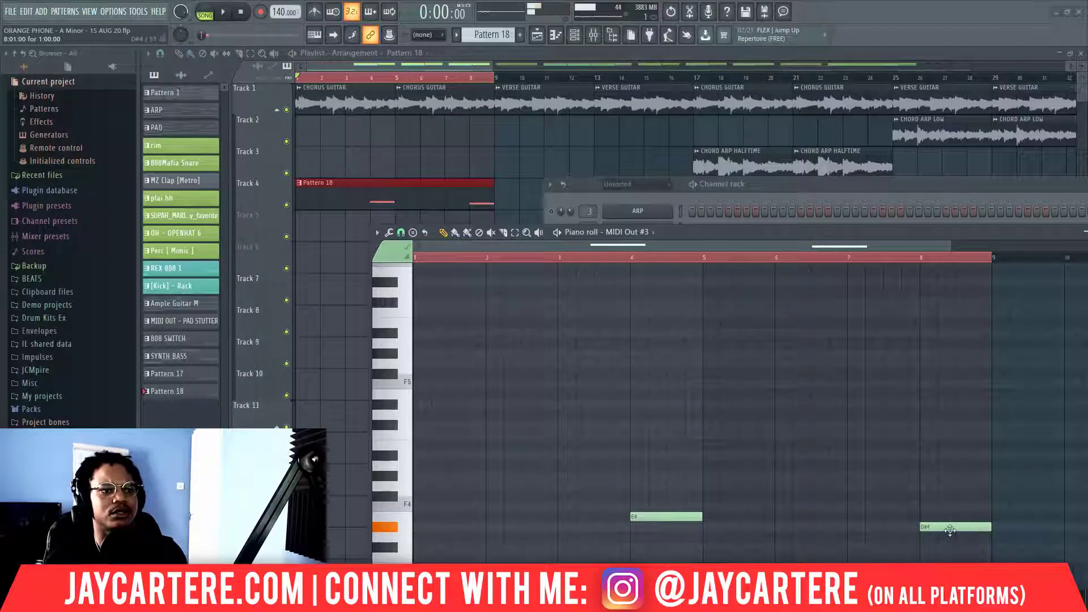
{"action": "left_click_drag", "start_coordinate": [965, 528], "coordinate": [899, 533]}
{"action": "key", "text": "space"}
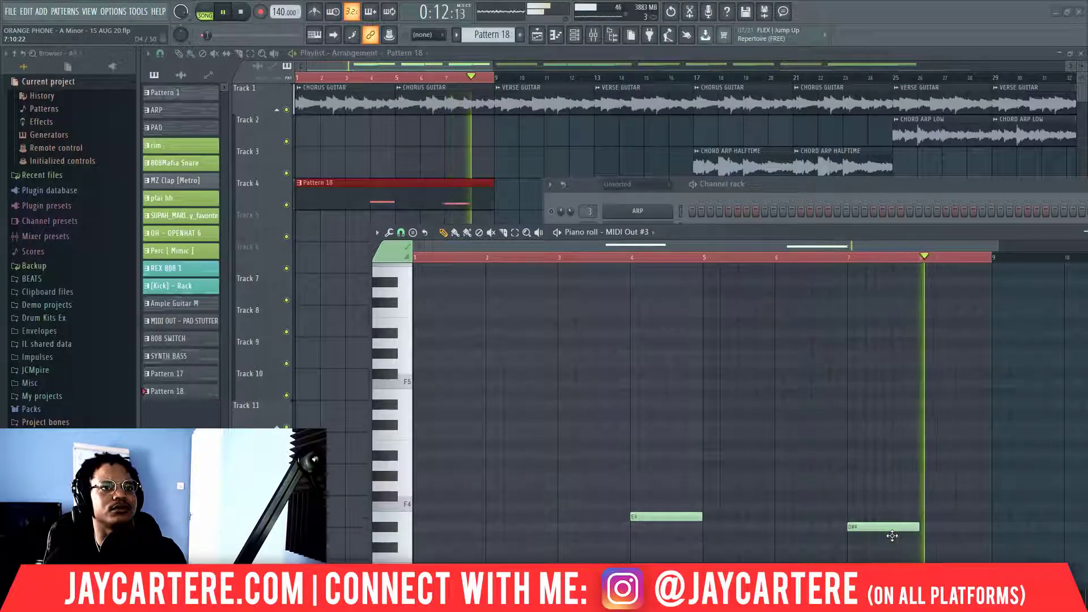
{"action": "key", "text": "space"}
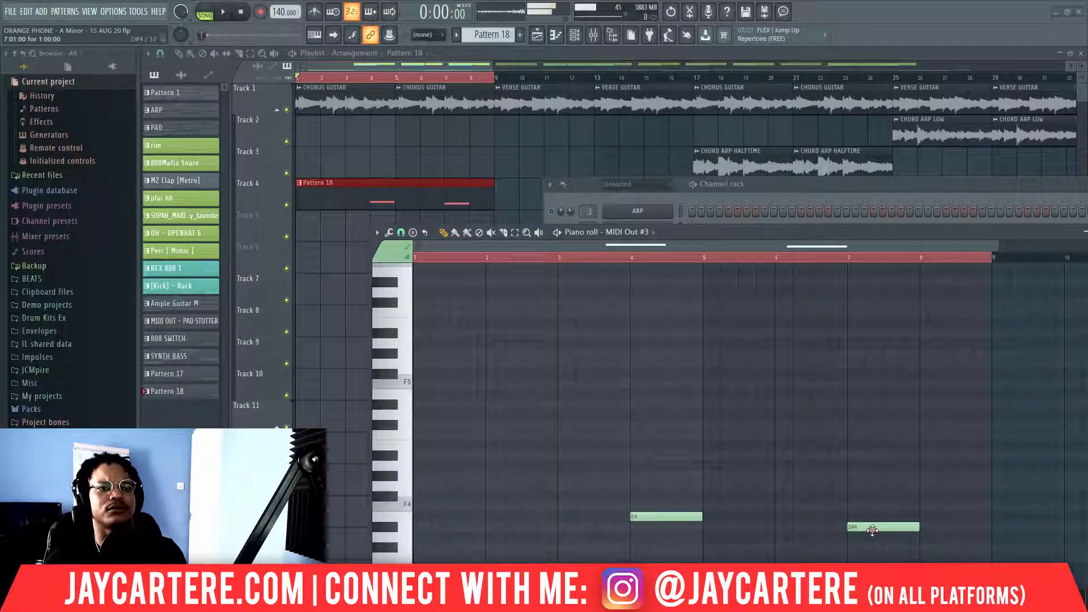
Audition the D#4 note in bar 7, replay the intro and save the project
{"action": "left_click", "coordinate": [872, 530]}
{"action": "left_click", "coordinate": [872, 529]}
{"action": "key", "text": "space"}
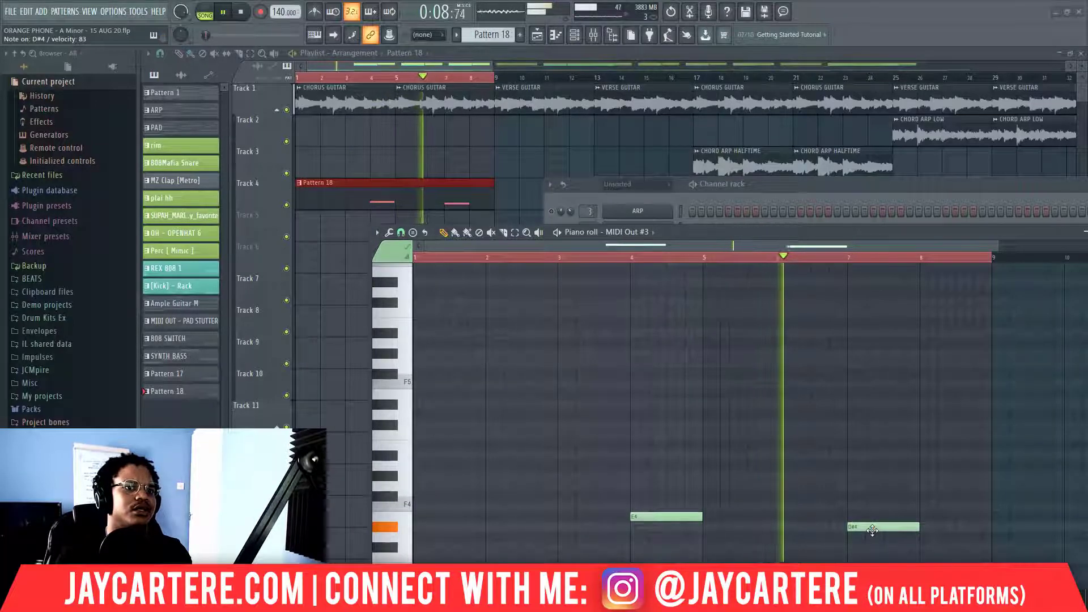
{"action": "key", "text": "ctrl+s"}
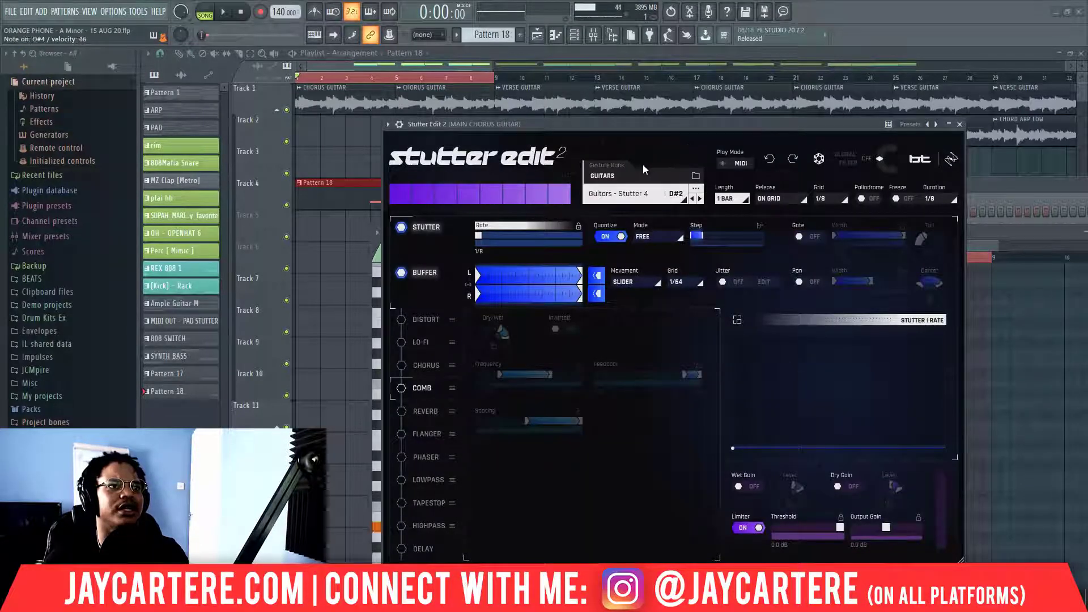
Play the intro while auditioning the Guitars - Stutter 3 gesture on D2, and close Stutter Edit 2
{"action": "key", "text": "space"}
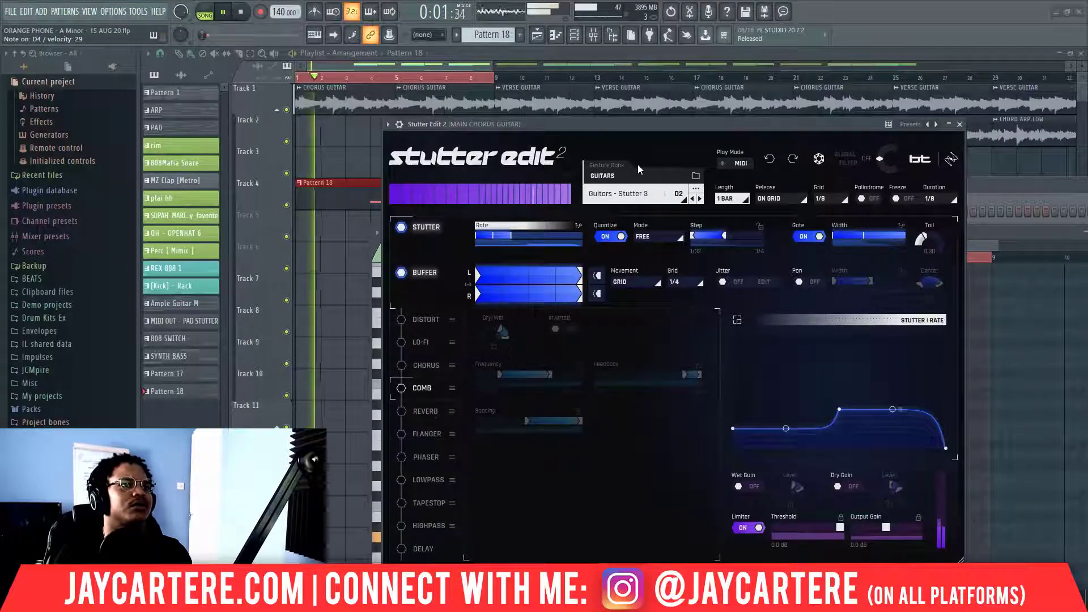
{"action": "key", "text": "space"}
{"action": "left_click", "coordinate": [960, 124]}
Reopen Pattern 18's piano roll, lower the bar 7 note to D4 and play the intro with both stutter notes in view
{"action": "left_click", "coordinate": [418, 198]}
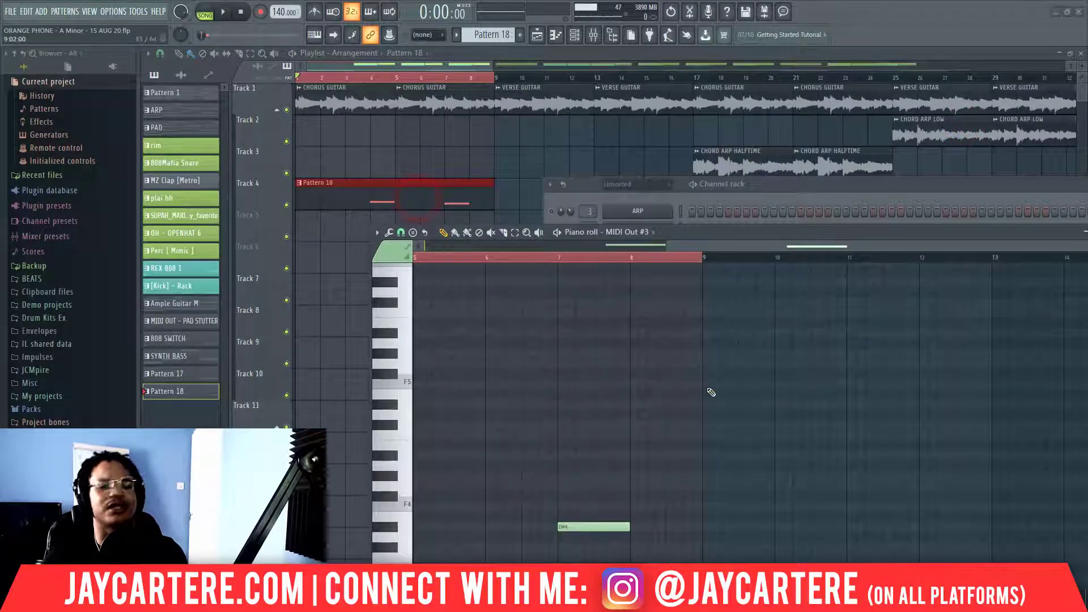
{"action": "scroll", "coordinate": [524, 413], "scroll_direction": "down", "scroll_amount": 4}
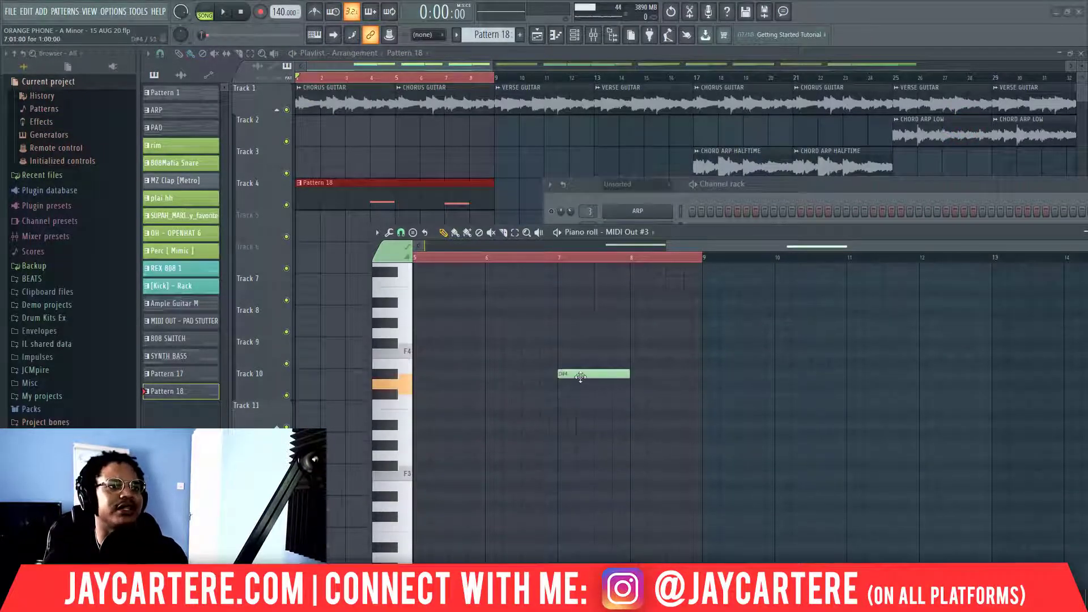
{"action": "left_click_drag", "start_coordinate": [584, 373], "coordinate": [590, 384]}
{"action": "key", "text": "space"}
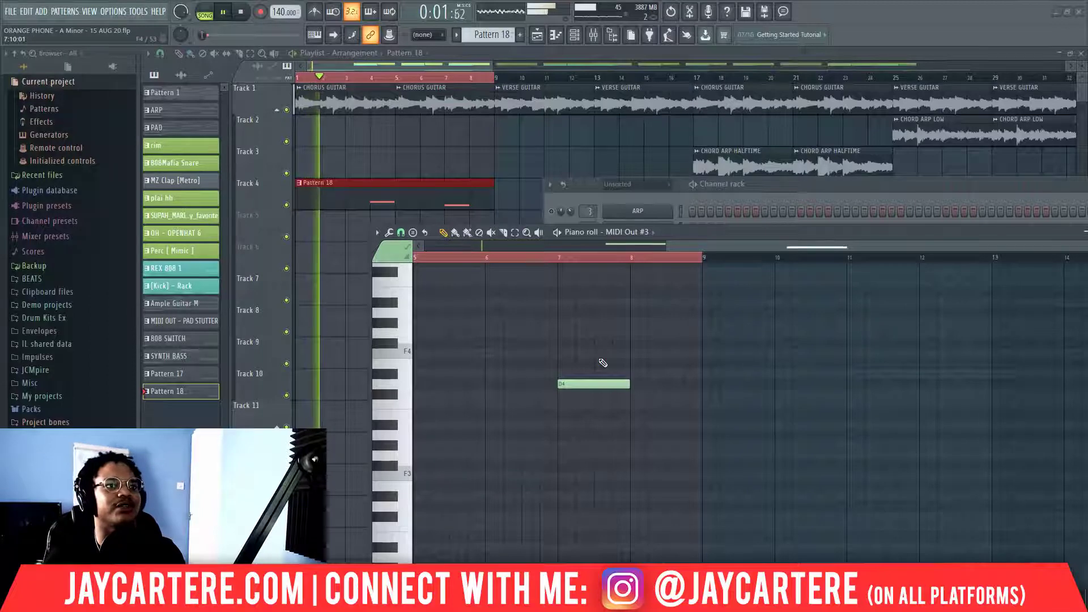
{"action": "mouse_move", "coordinate": [667, 244]}
{"action": "left_mouse_down"}
{"action": "mouse_move", "coordinate": [435, 243]}
{"action": "mouse_move", "coordinate": [587, 247]}
{"action": "left_mouse_up"}
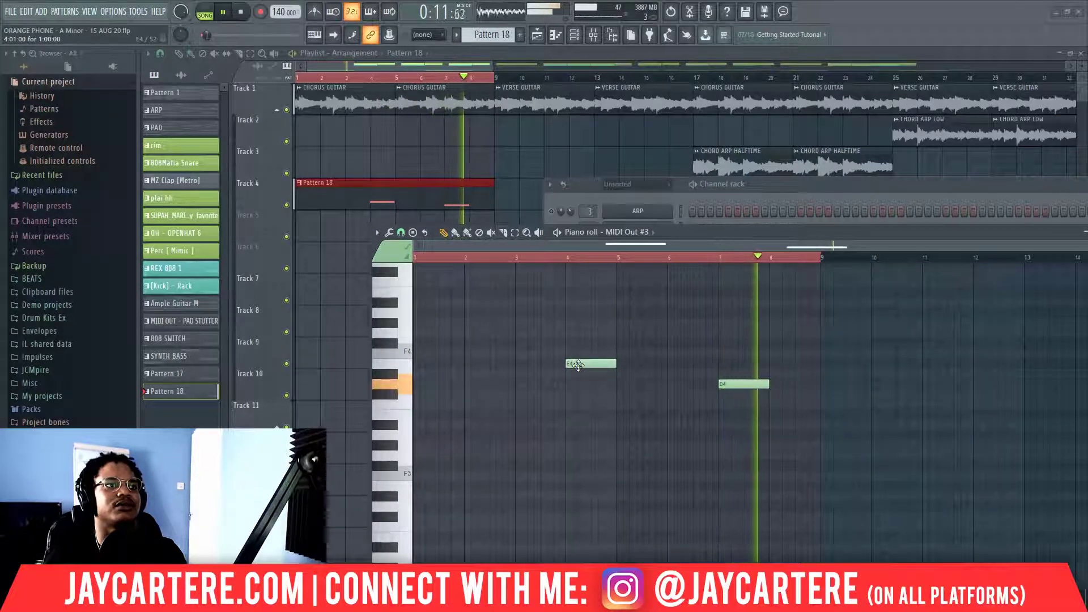
{"action": "key", "text": "space"}
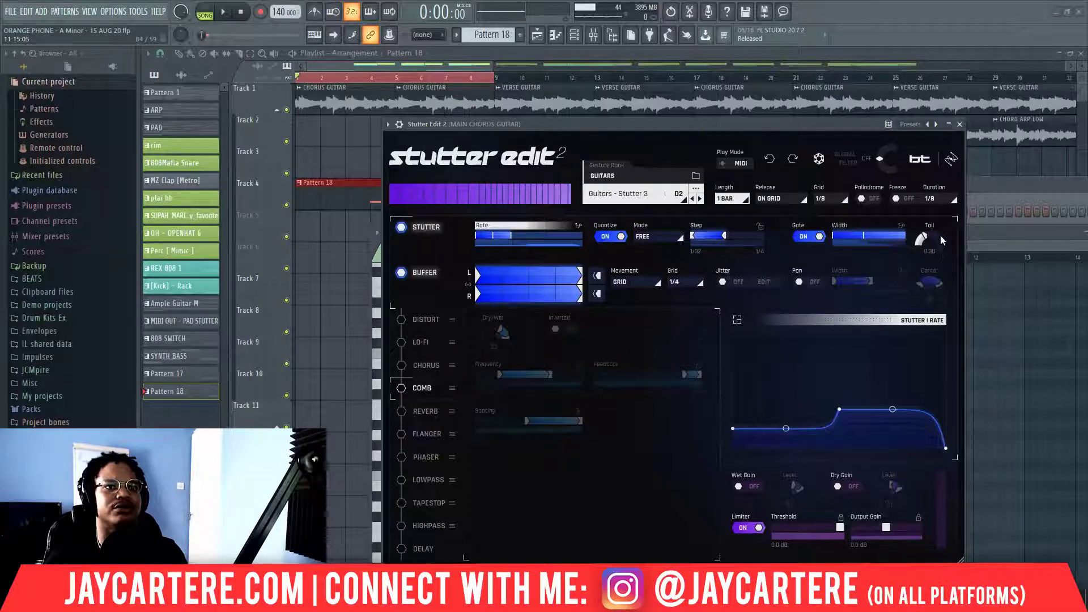
Play the intro with Stutter Edit 2 open to watch the gestures trigger, and close the plugin window
{"action": "key", "text": "space"}
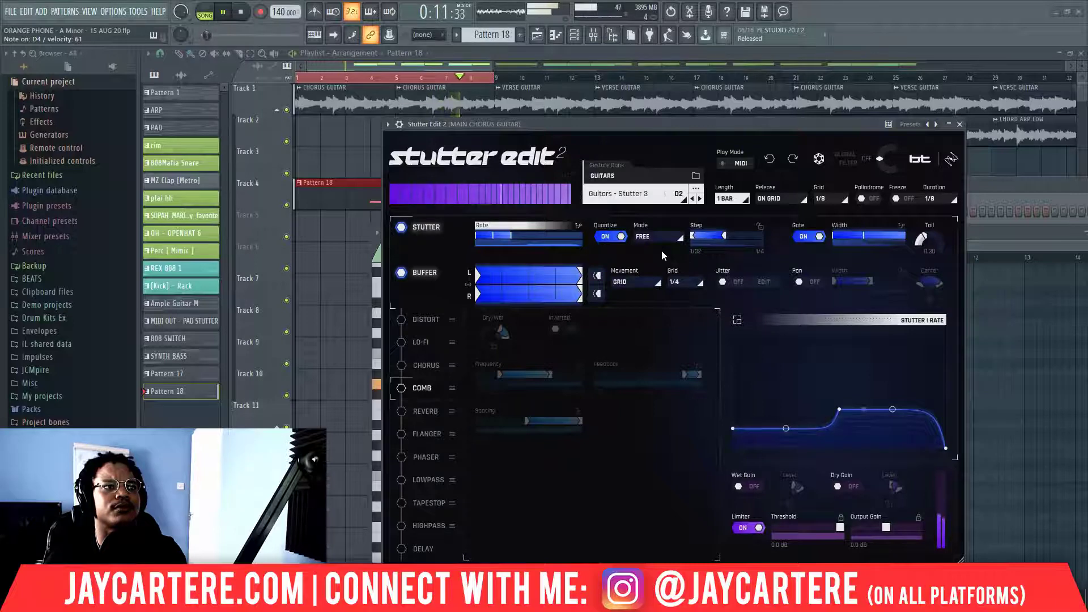
{"action": "key", "text": "space"}
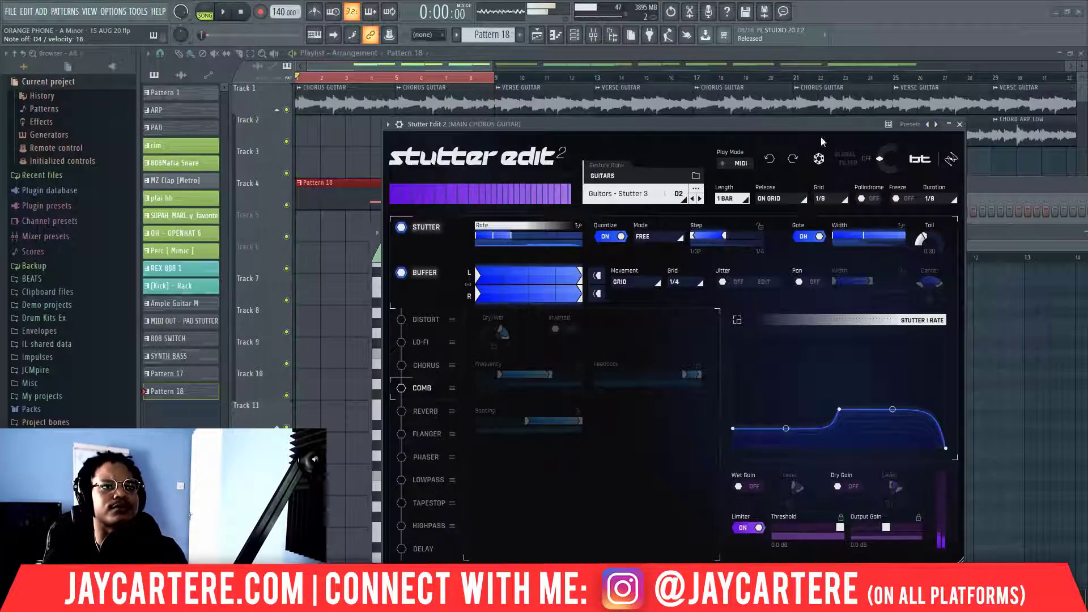
{"action": "left_click_drag", "start_coordinate": [820, 124], "coordinate": [771, 205]}
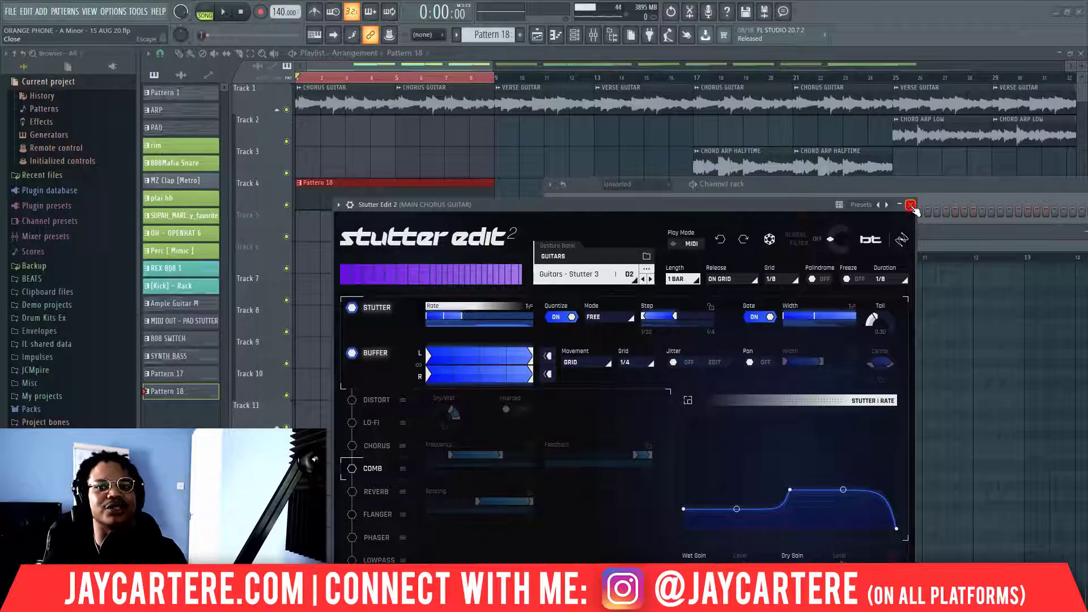
{"action": "left_click", "coordinate": [911, 205]}
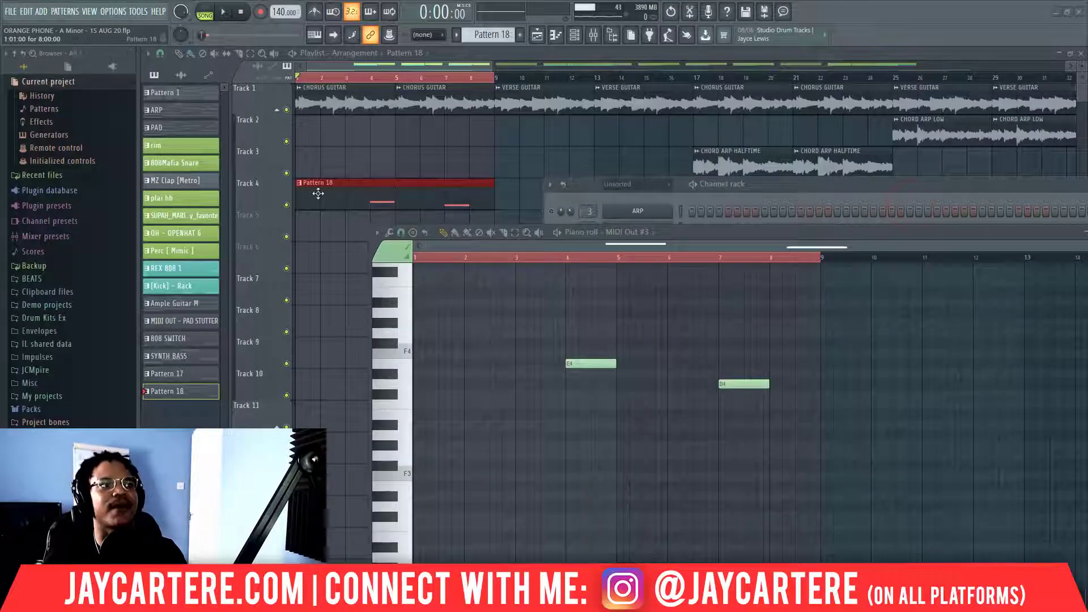
Delete the Pattern 18 clip from Track 4 in the playlist and close the piano roll
{"action": "right_click", "coordinate": [374, 194]}
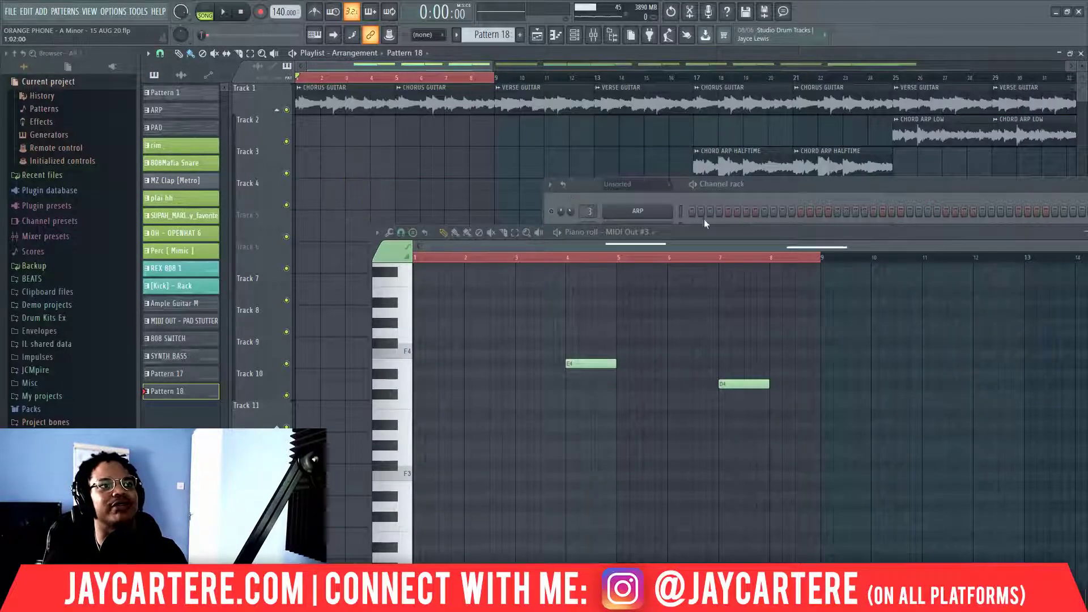
{"action": "left_click_drag", "start_coordinate": [688, 228], "coordinate": [496, 105]}
{"action": "left_click", "coordinate": [908, 106]}
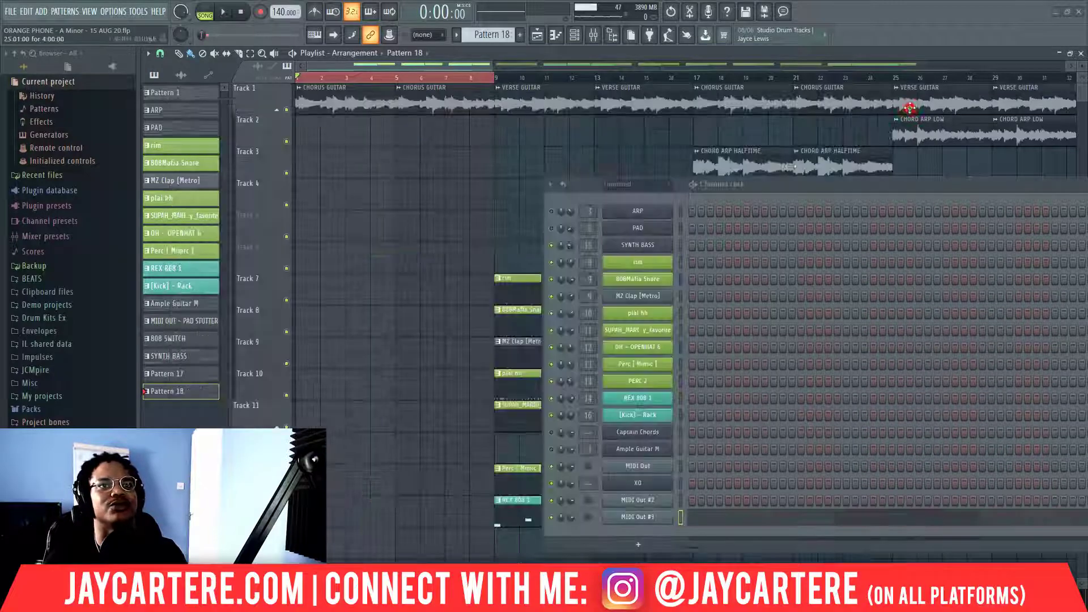
Play the intro without the stutter clip and look over the arrangement's tracks with the Channel rack moved aside
{"action": "key", "text": "space"}
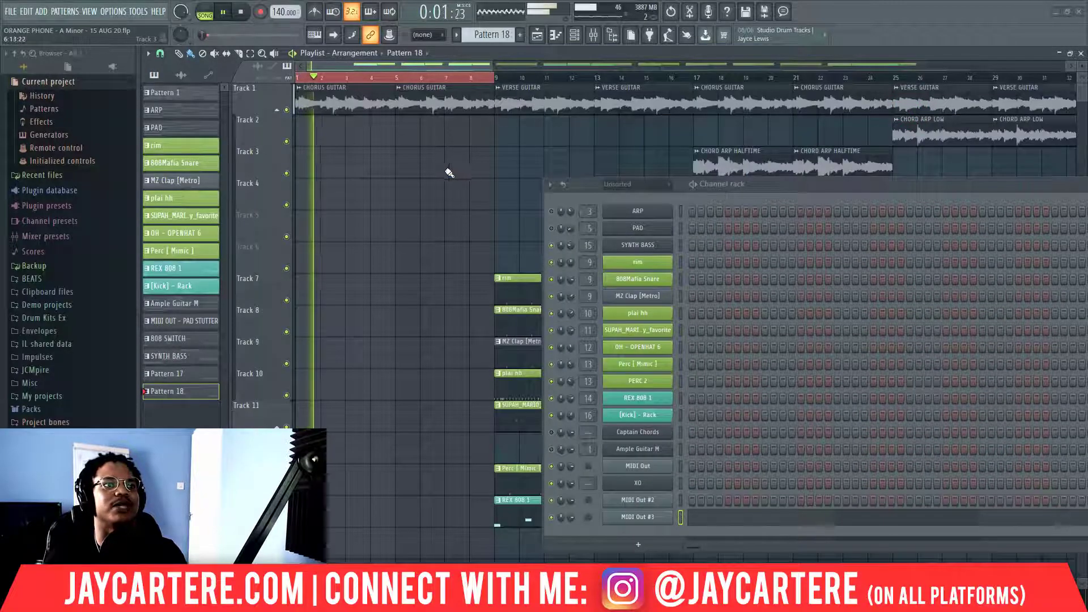
{"action": "left_click_drag", "start_coordinate": [782, 185], "coordinate": [803, 184]}
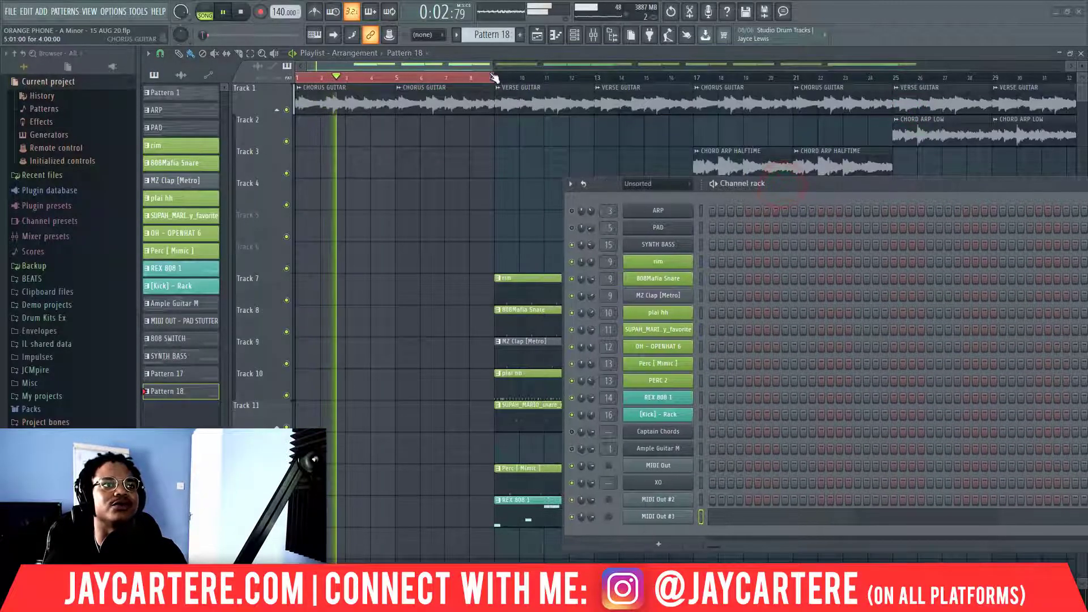
{"action": "left_click_drag", "start_coordinate": [491, 63], "coordinate": [352, 172]}
{"action": "scroll", "coordinate": [349, 170], "scroll_direction": "down", "scroll_amount": 7}
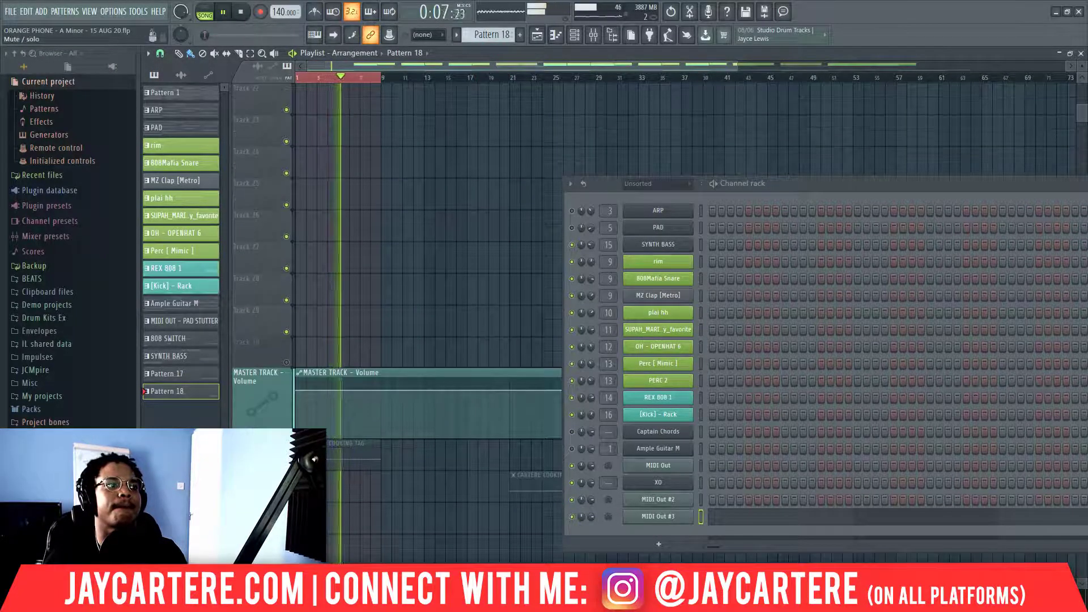
{"action": "scroll", "coordinate": [388, 287], "scroll_direction": "up", "scroll_amount": 3}
{"action": "scroll", "coordinate": [388, 287], "scroll_direction": "up", "scroll_amount": 5}
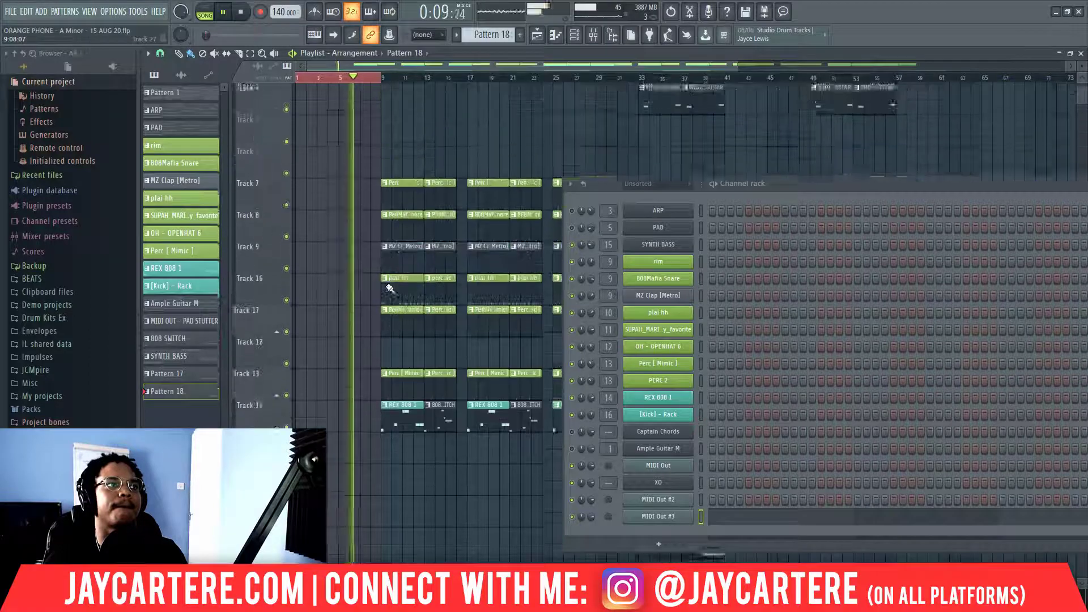
{"action": "key", "text": "space"}
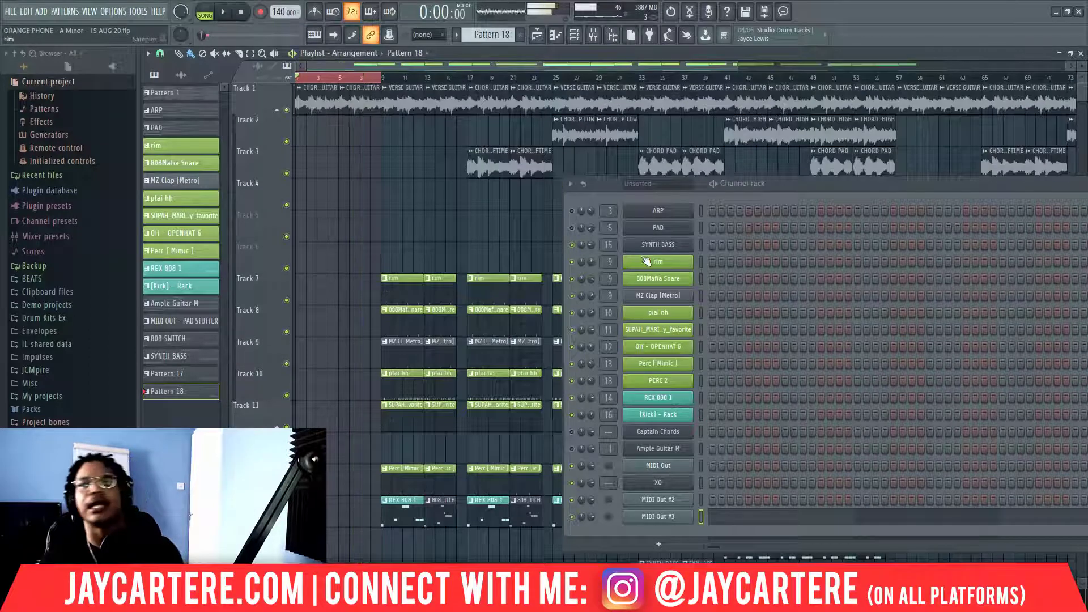
Show the full arrangement in the playlist, reposition the Channel rack, and briefly show the mixer
{"action": "left_click_drag", "start_coordinate": [735, 70], "coordinate": [964, 174]}
{"action": "double_click", "coordinate": [926, 184]}
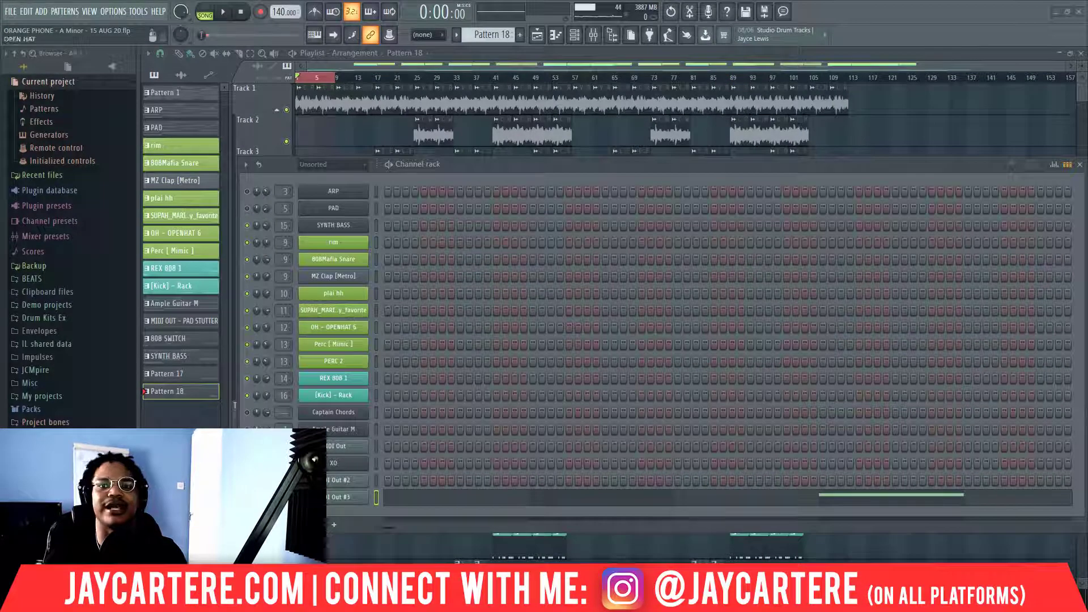
{"action": "key", "text": "F9"}
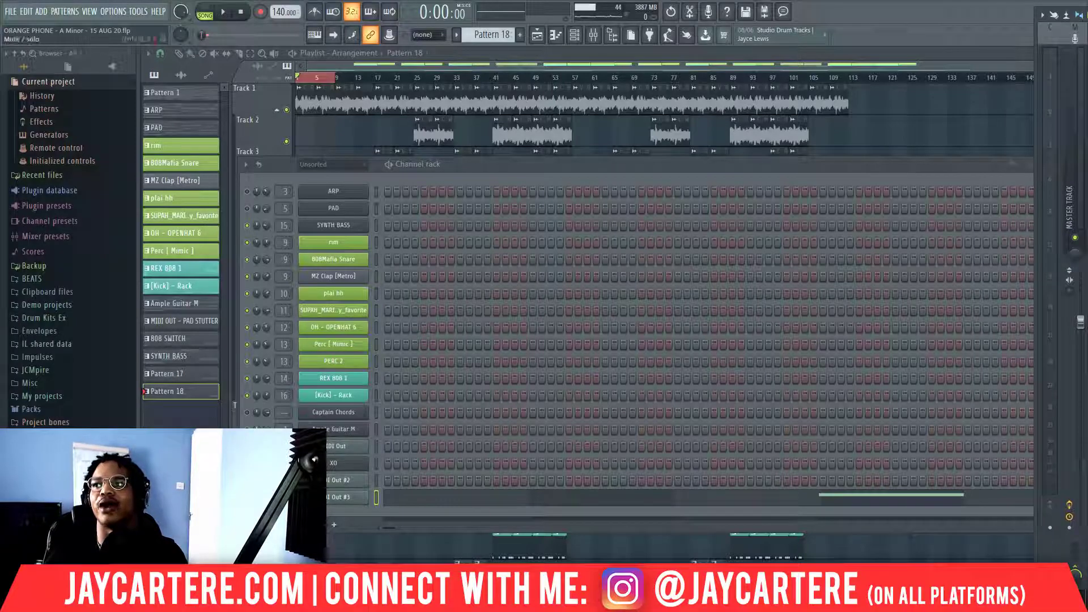
{"action": "key", "text": "F9"}
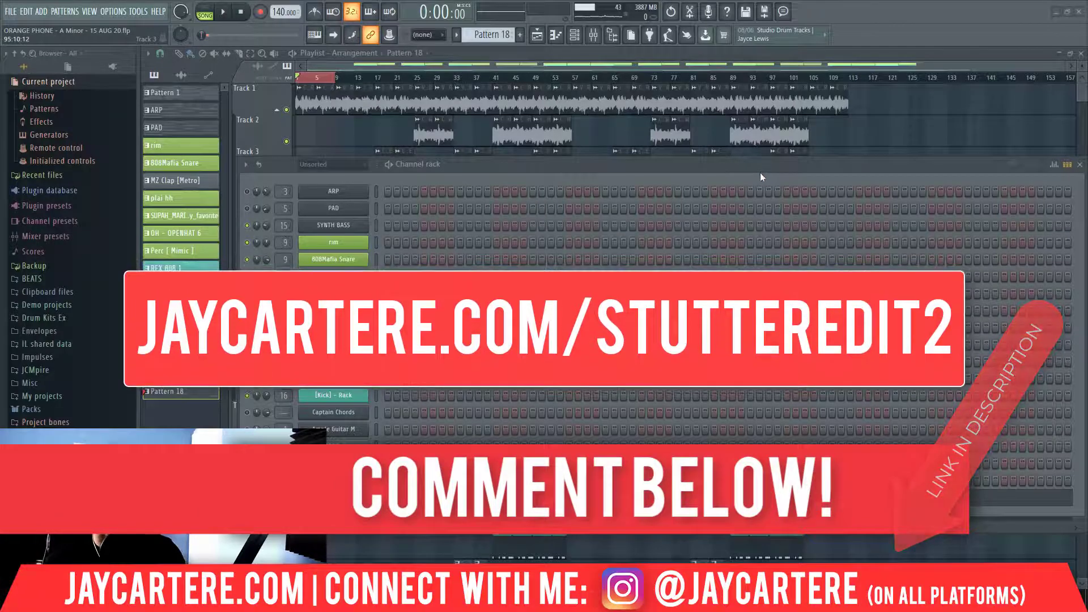
Select the whole arrangement from bar 1 to about bar 113 in the playlist and move the Channel rack aside
{"action": "left_click_drag", "start_coordinate": [784, 168], "coordinate": [753, 157]}
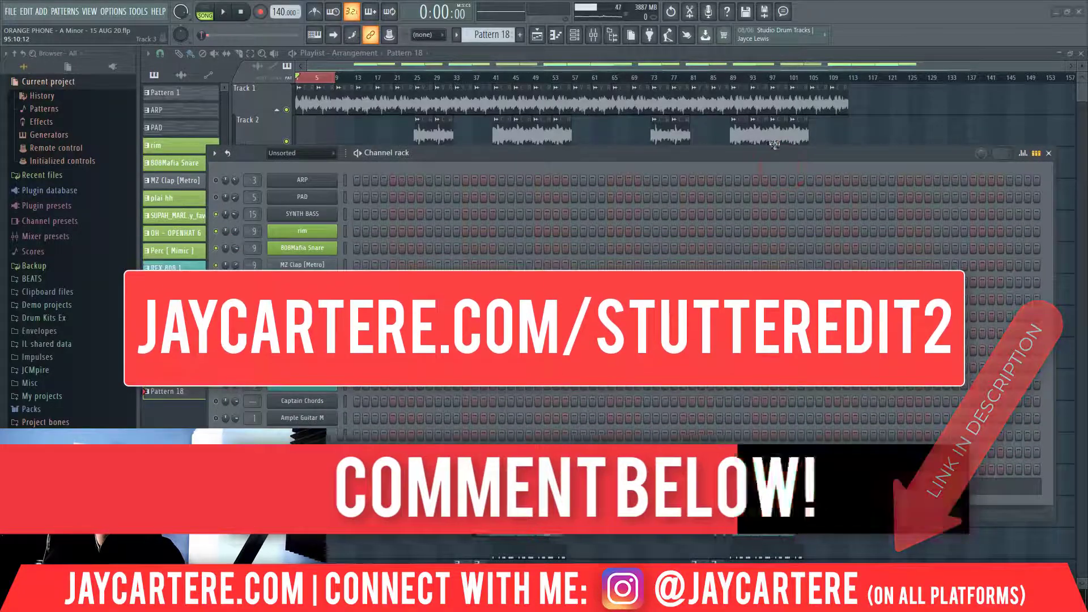
{"action": "left_click_drag", "start_coordinate": [341, 76], "coordinate": [850, 84]}
{"action": "left_click_drag", "start_coordinate": [753, 153], "coordinate": [748, 198]}
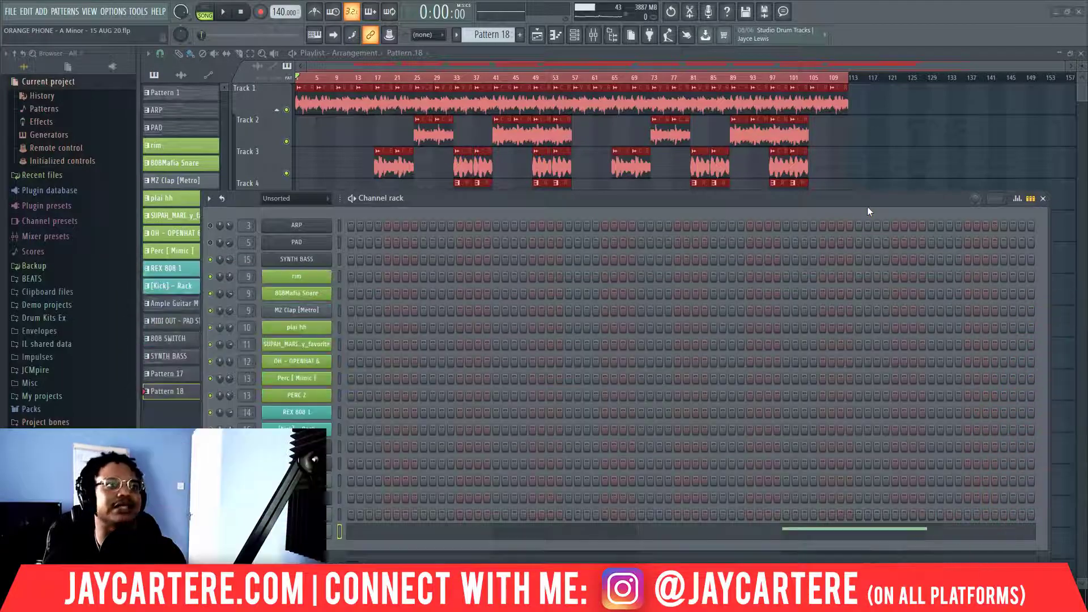
{"action": "left_click_drag", "start_coordinate": [485, 198], "coordinate": [817, 189]}
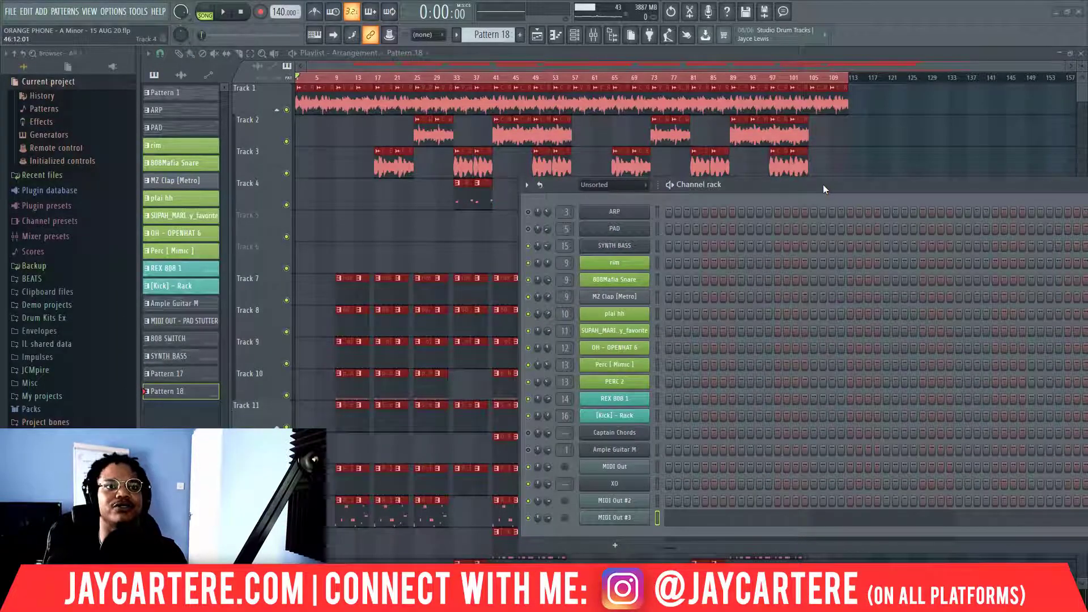
{"action": "left_click_drag", "start_coordinate": [792, 187], "coordinate": [986, 176]}
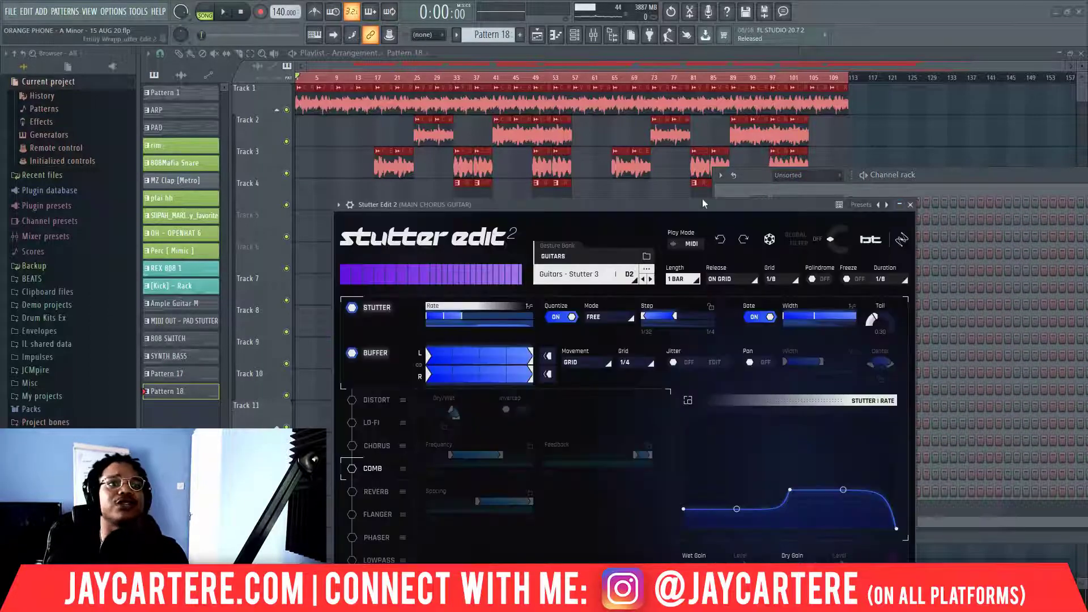
Flatten the Stutter rate curve of the Guitars - Stutter 3 gesture by lowering its points to the minimum
{"action": "left_click_drag", "start_coordinate": [703, 203], "coordinate": [721, 103]}
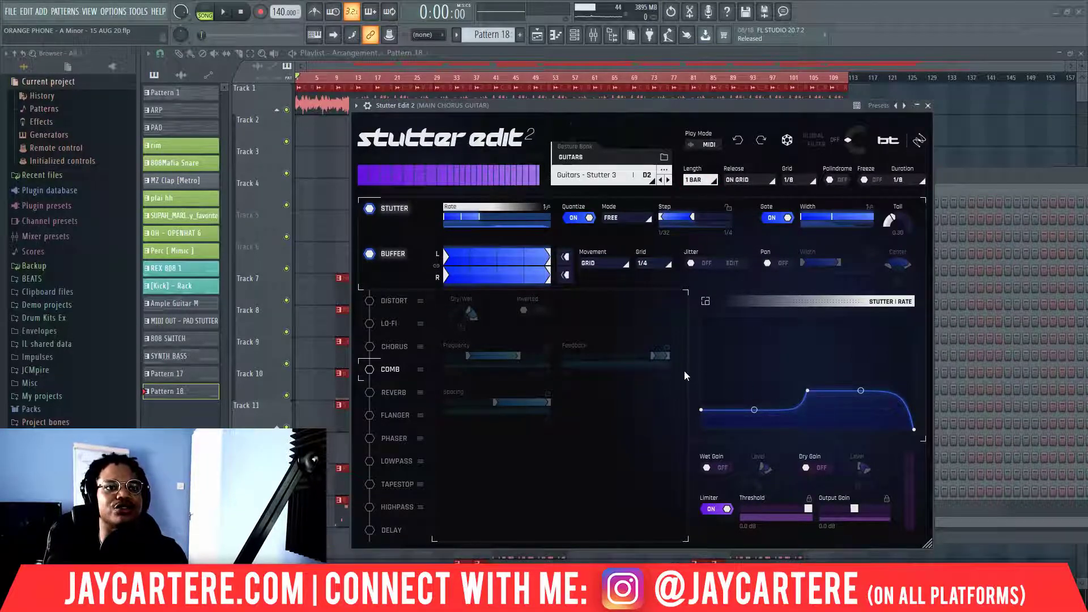
{"action": "left_click_drag", "start_coordinate": [807, 389], "coordinate": [811, 417]}
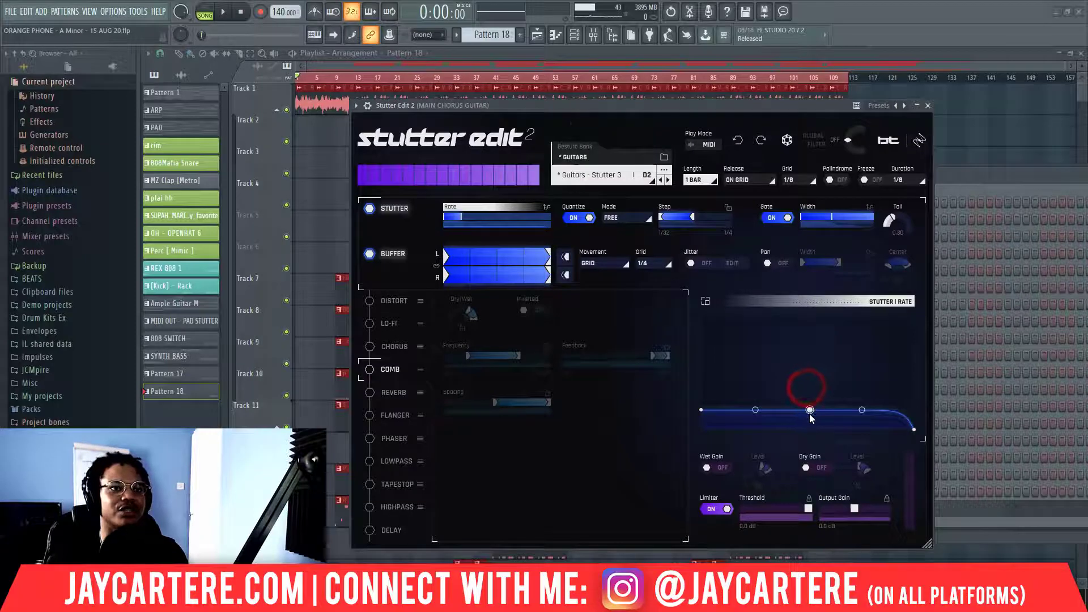
{"action": "left_click_drag", "start_coordinate": [702, 409], "coordinate": [701, 433]}
{"action": "left_click_drag", "start_coordinate": [861, 409], "coordinate": [814, 429]}
{"action": "left_click", "coordinate": [445, 216]}
{"action": "left_click", "coordinate": [550, 219]}
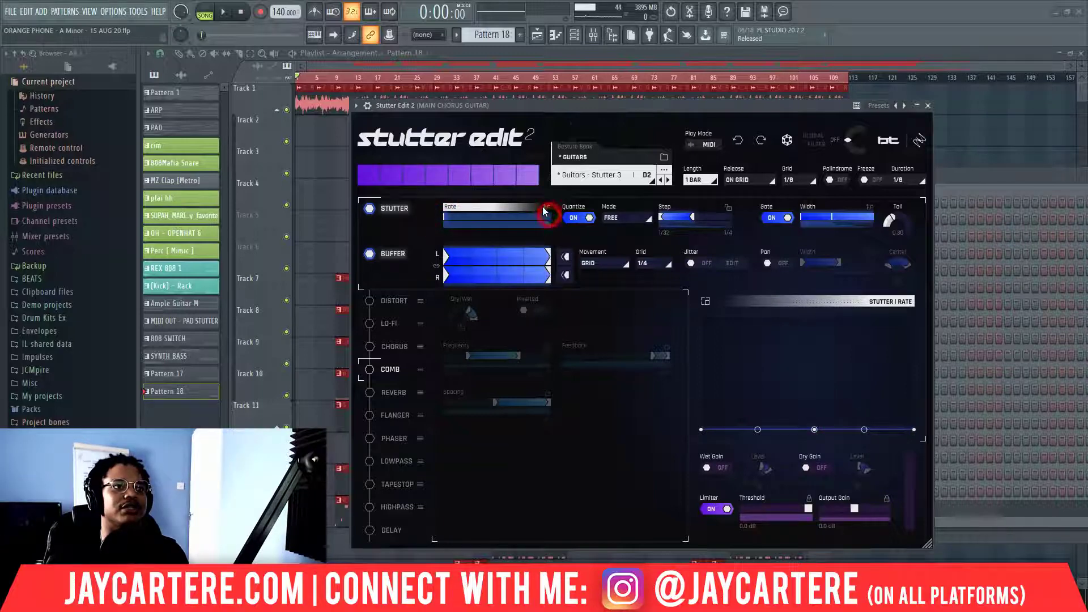
Set the Stutter quantize step range of Guitars - Stutter 3 to 1/8 through 1/4 and redisplay its rate curve
{"action": "left_click", "coordinate": [588, 220]}
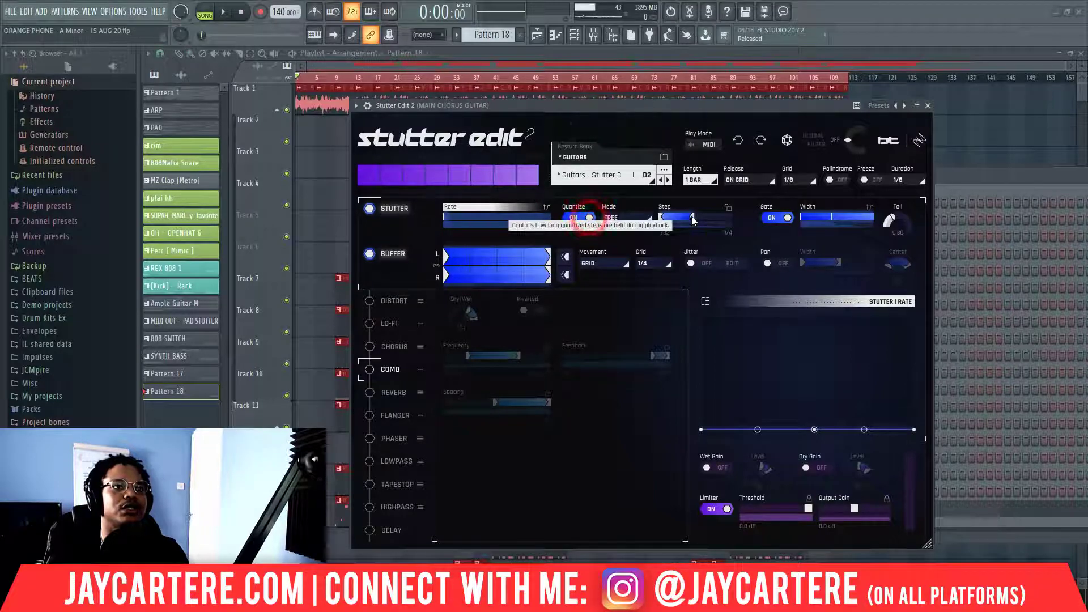
{"action": "left_click", "coordinate": [691, 217]}
{"action": "left_click_drag", "start_coordinate": [713, 219], "coordinate": [673, 222]}
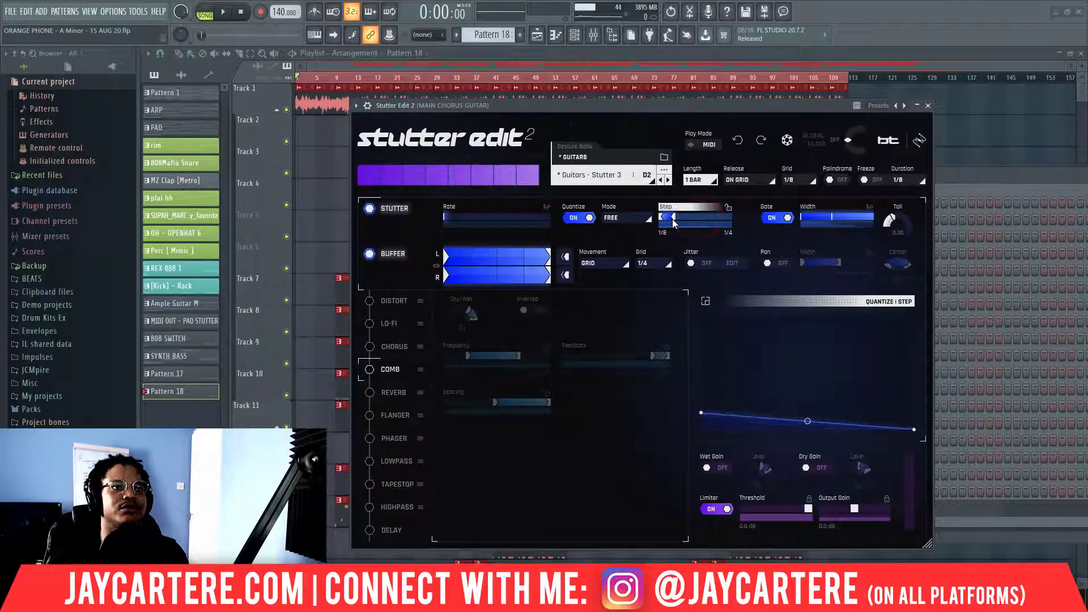
{"action": "left_click", "coordinate": [458, 218]}
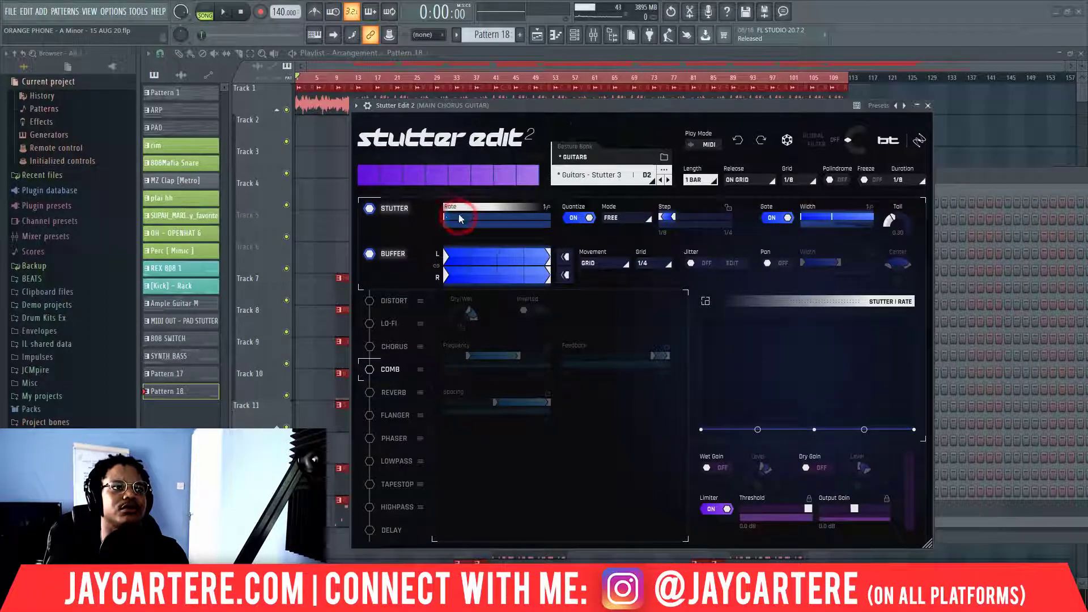
{"action": "left_click", "coordinate": [518, 218]}
{"action": "left_click", "coordinate": [443, 223]}
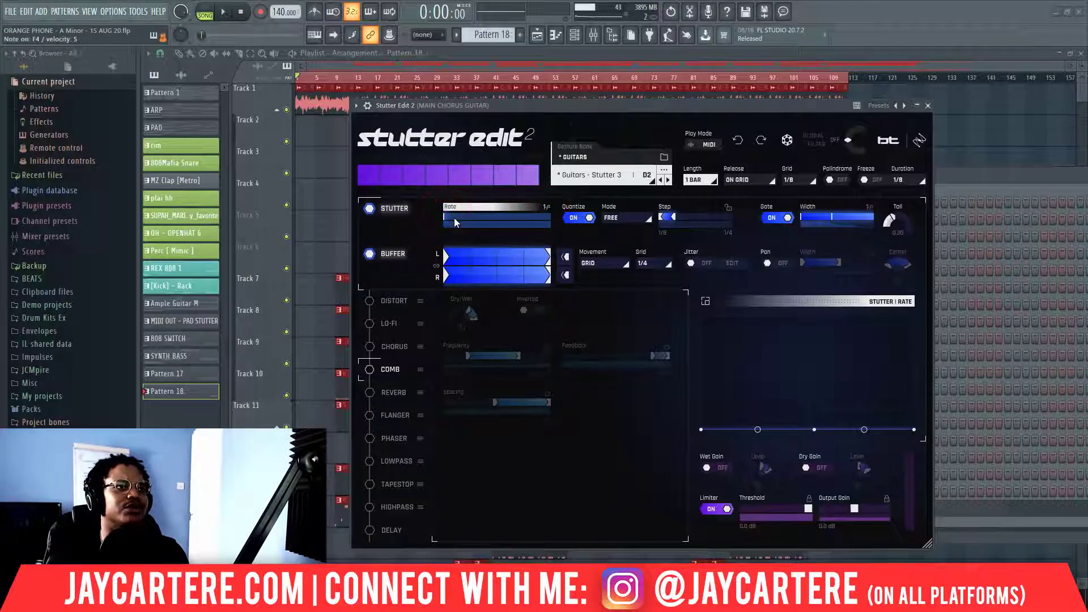
Load the Guitars - Stutter 2 gesture on C#2 and show its Stutter rate curve
{"action": "left_click_drag", "start_coordinate": [470, 105], "coordinate": [291, 106]}
{"action": "left_click", "coordinate": [410, 175]}
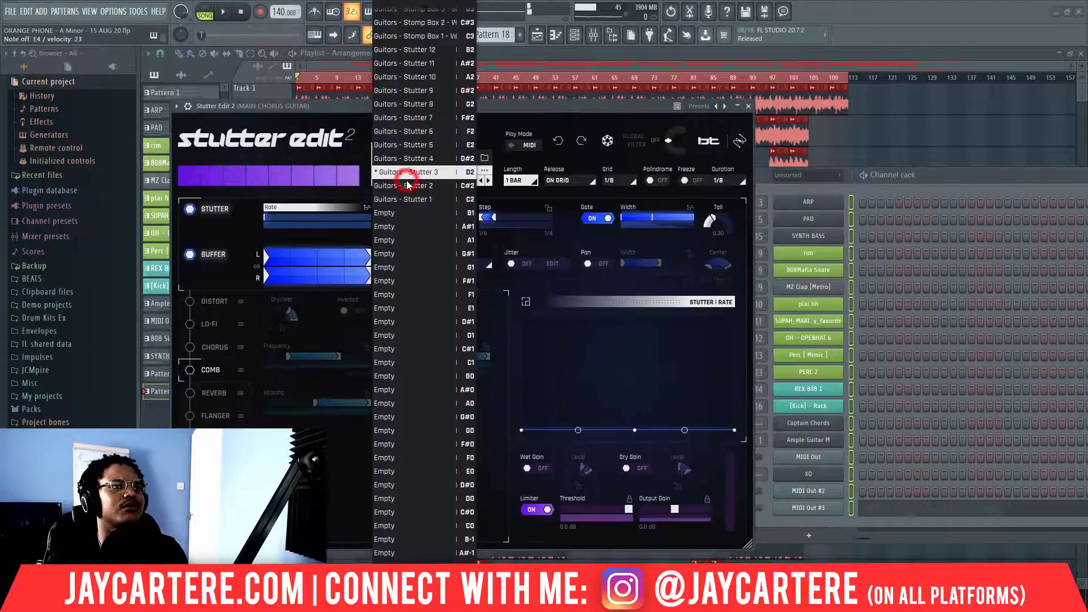
{"action": "left_click", "coordinate": [410, 186]}
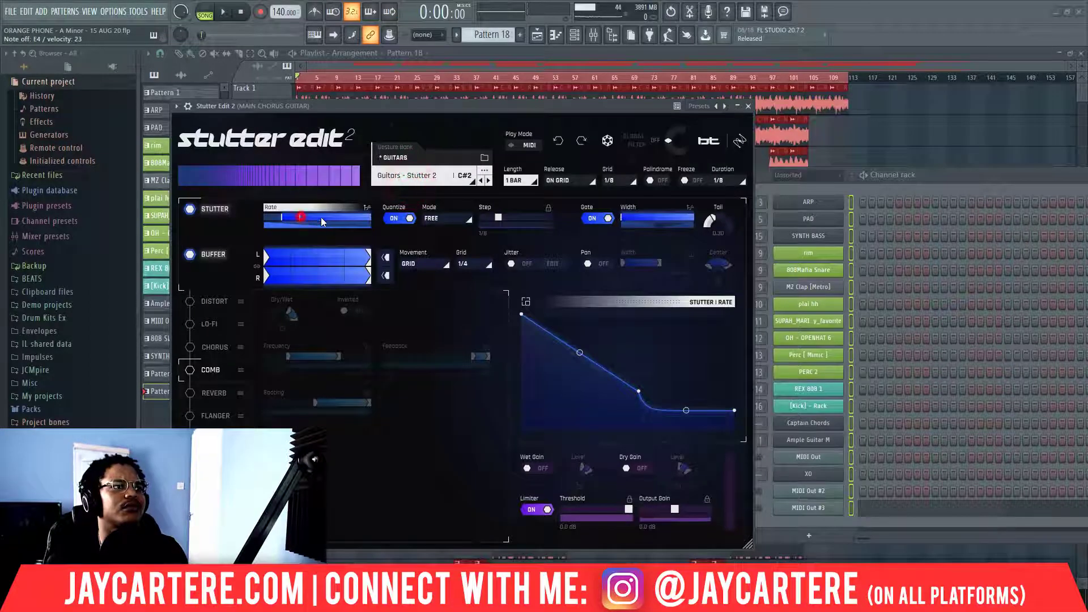
{"action": "left_click", "coordinate": [294, 219]}
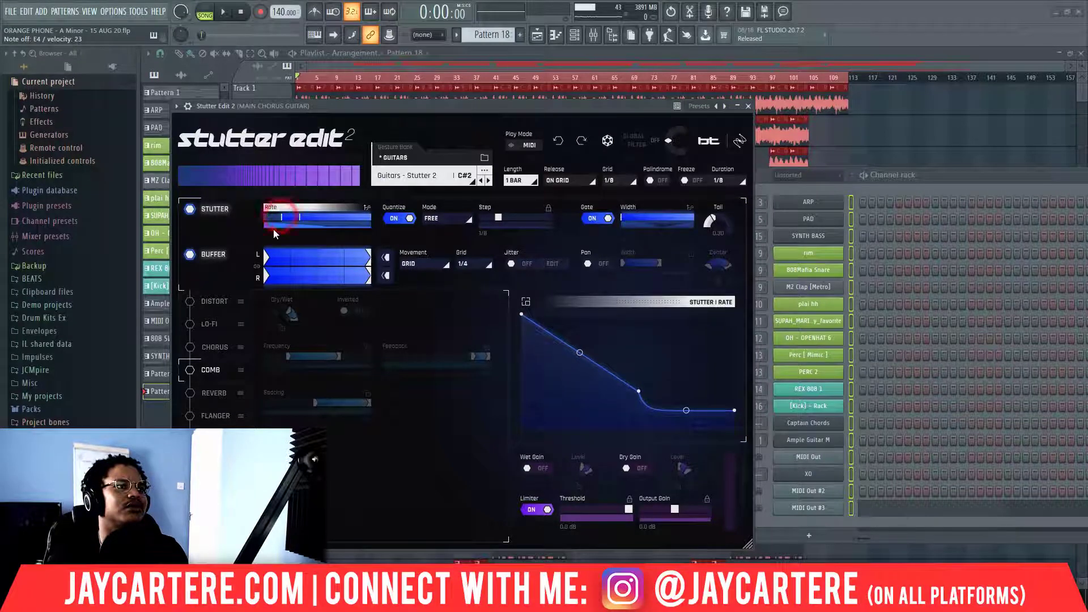
Set the Stutter quantize step of Guitars - Stutter 2 to 1/4, keeping Quantize on
{"action": "left_click", "coordinate": [408, 220]}
{"action": "left_click", "coordinate": [405, 218]}
{"action": "left_click_drag", "start_coordinate": [497, 220], "coordinate": [469, 222]}
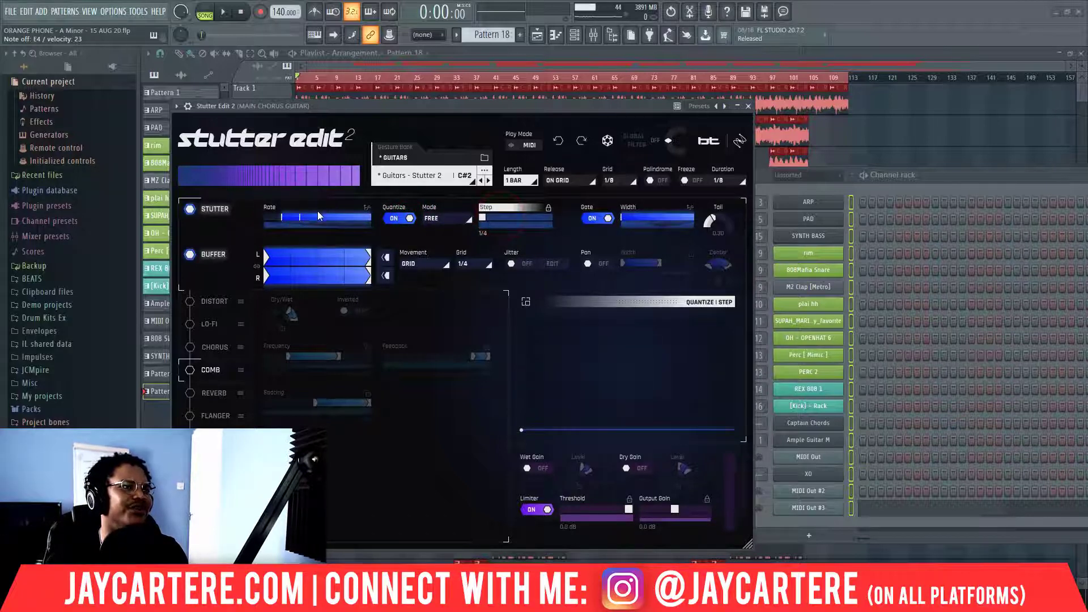
{"action": "left_click", "coordinate": [490, 219]}
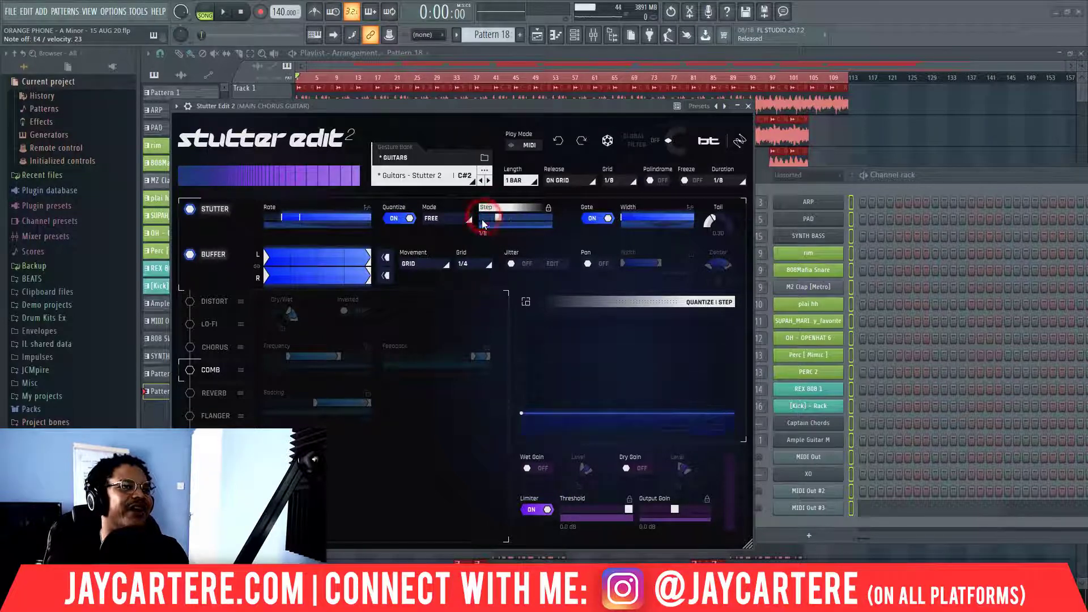
Lower the first two points of the Guitars - Stutter 2 rate curve to the minimum in the enlarged curve editor and return to the main view
{"action": "left_click", "coordinate": [345, 278]}
{"action": "mouse_move", "coordinate": [346, 520]}
{"action": "left_mouse_down"}
{"action": "mouse_move", "coordinate": [346, 480]}
{"action": "mouse_move", "coordinate": [345, 521]}
{"action": "left_mouse_up"}
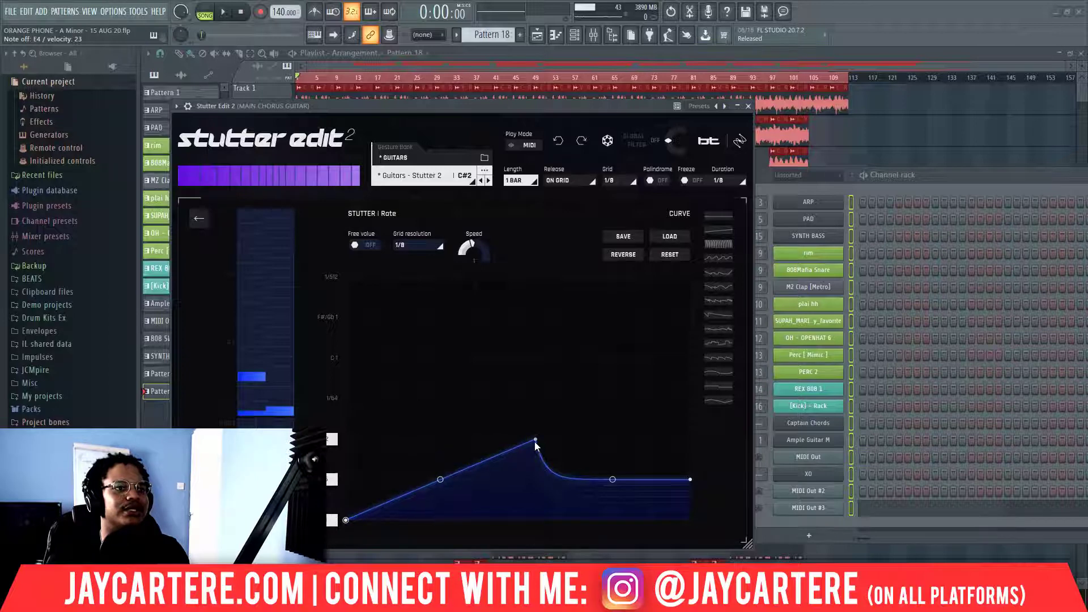
{"action": "left_click_drag", "start_coordinate": [535, 440], "coordinate": [536, 520]}
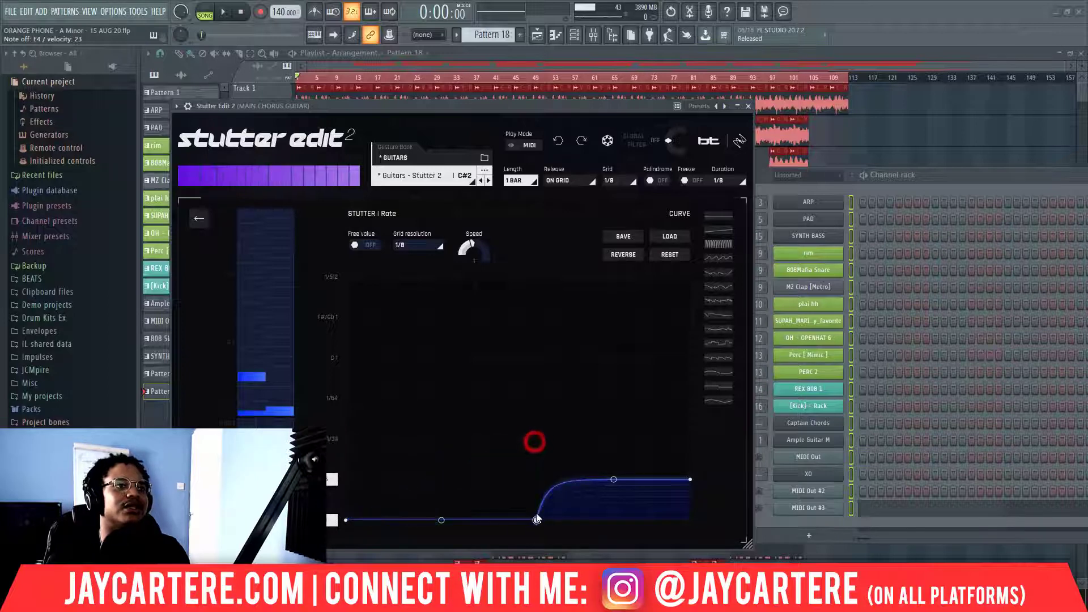
{"action": "left_click", "coordinate": [613, 480]}
{"action": "mouse_move", "coordinate": [692, 480]}
{"action": "left_mouse_down"}
{"action": "mouse_move", "coordinate": [690, 440]}
{"action": "mouse_move", "coordinate": [681, 477]}
{"action": "mouse_move", "coordinate": [692, 369]}
{"action": "mouse_move", "coordinate": [687, 477]}
{"action": "left_mouse_up"}
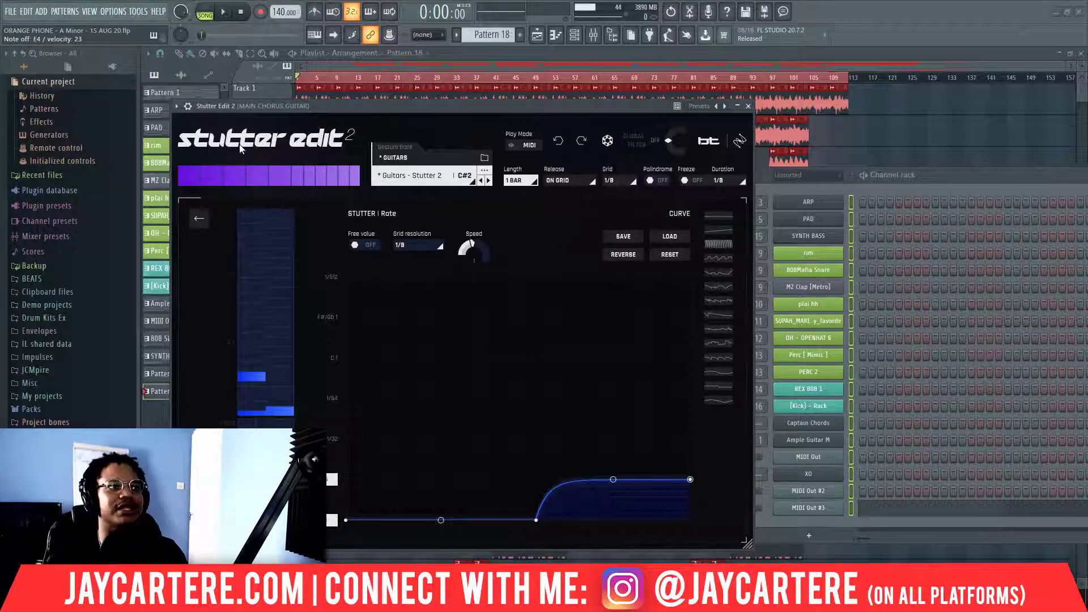
{"action": "left_click", "coordinate": [198, 218]}
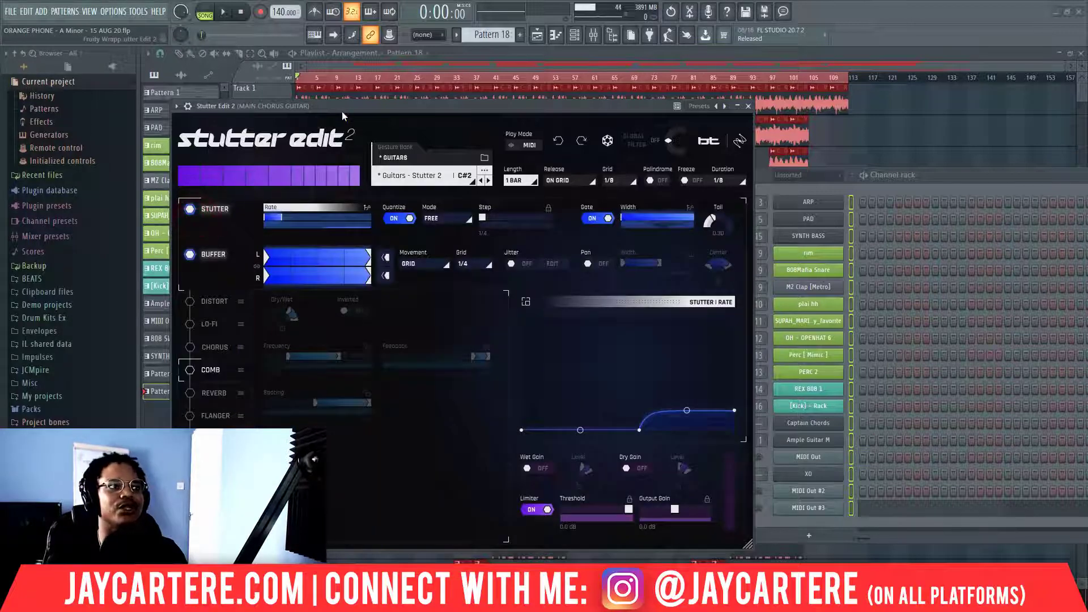
Close the Stutter Edit 2 window and move the Channel rack aside to expose the playlist
{"action": "left_click_drag", "start_coordinate": [342, 111], "coordinate": [386, 111]}
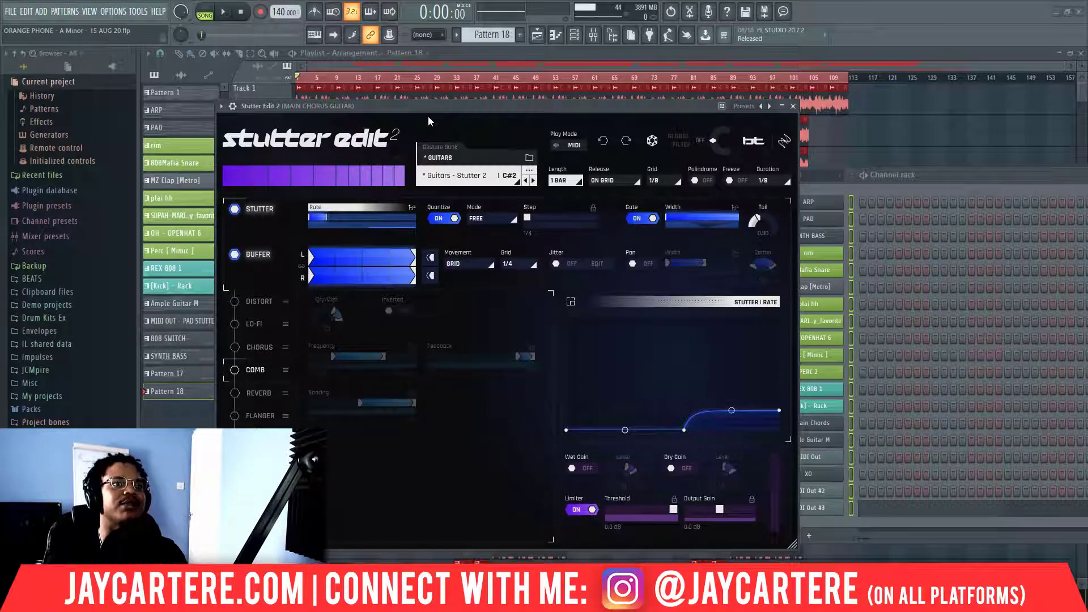
{"action": "left_click_drag", "start_coordinate": [427, 109], "coordinate": [542, 116]}
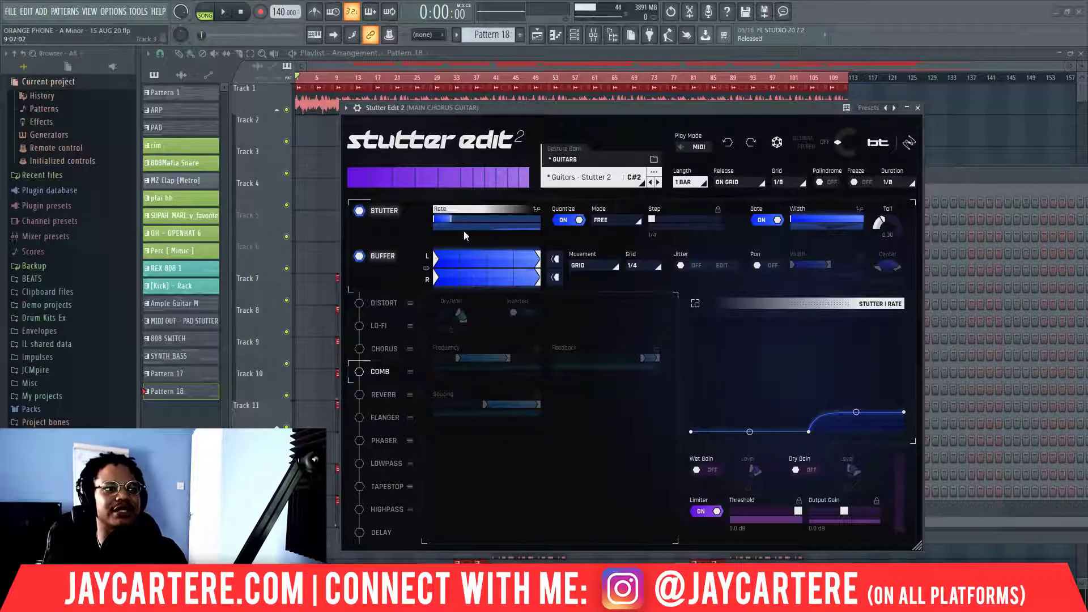
{"action": "left_click_drag", "start_coordinate": [597, 109], "coordinate": [492, 99]}
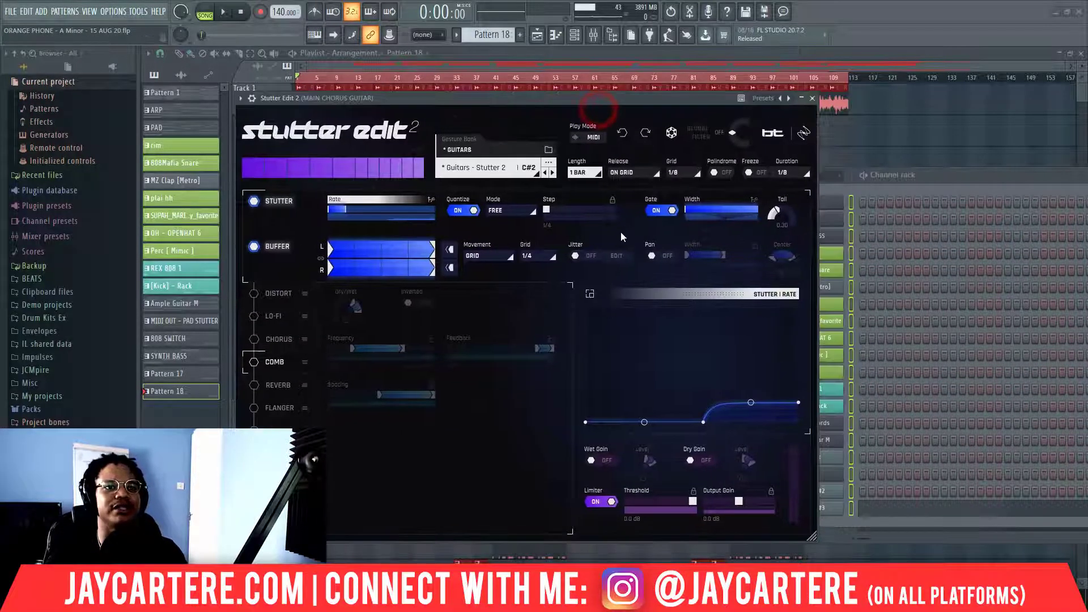
{"action": "left_click", "coordinate": [813, 100]}
{"action": "left_click_drag", "start_coordinate": [940, 176], "coordinate": [1087, 139]}
{"action": "left_click", "coordinate": [480, 499]}
Bring the Channel rack back and place it below the playlist's first four tracks to view the guitar and stutter clips
{"action": "key", "text": "F6"}
{"action": "key", "text": "F6"}
{"action": "left_click_drag", "start_coordinate": [331, 117], "coordinate": [343, 128]}
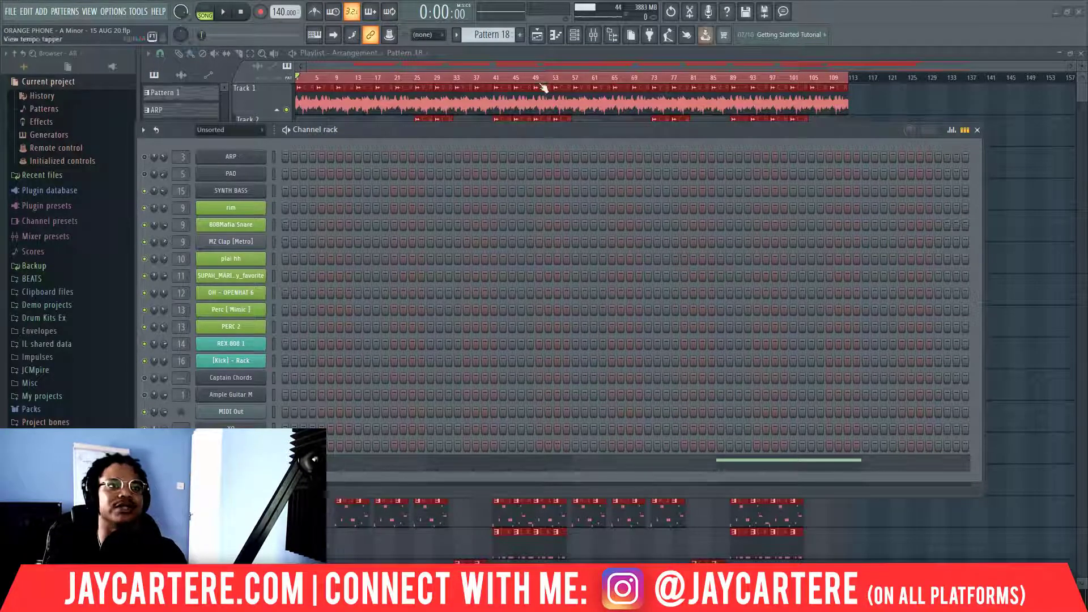
{"action": "left_click_drag", "start_coordinate": [530, 134], "coordinate": [540, 213]}
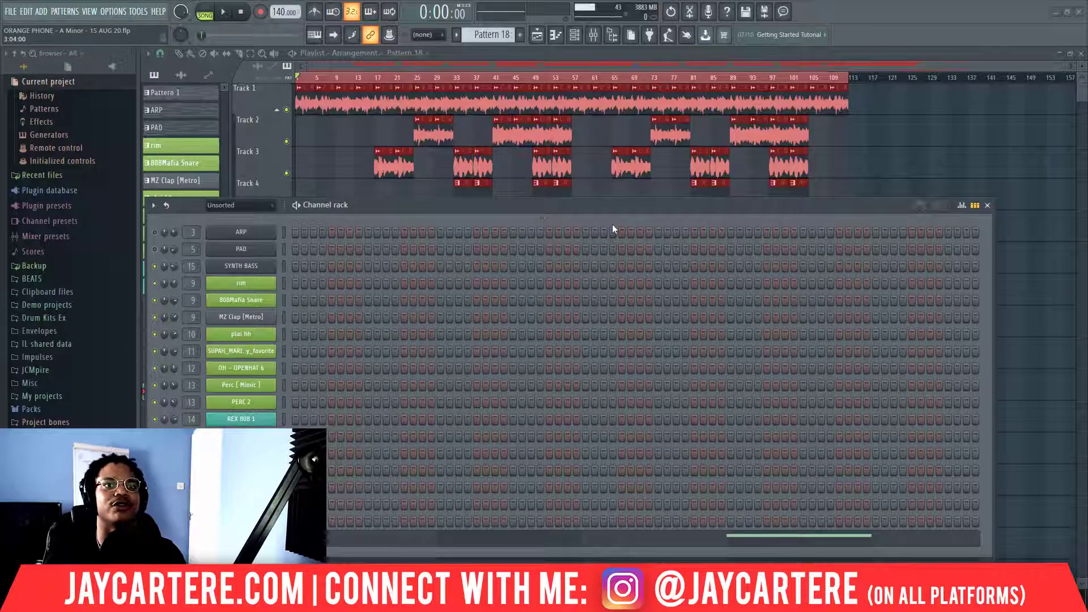
{"action": "left_click_drag", "start_coordinate": [446, 218], "coordinate": [515, 221]}
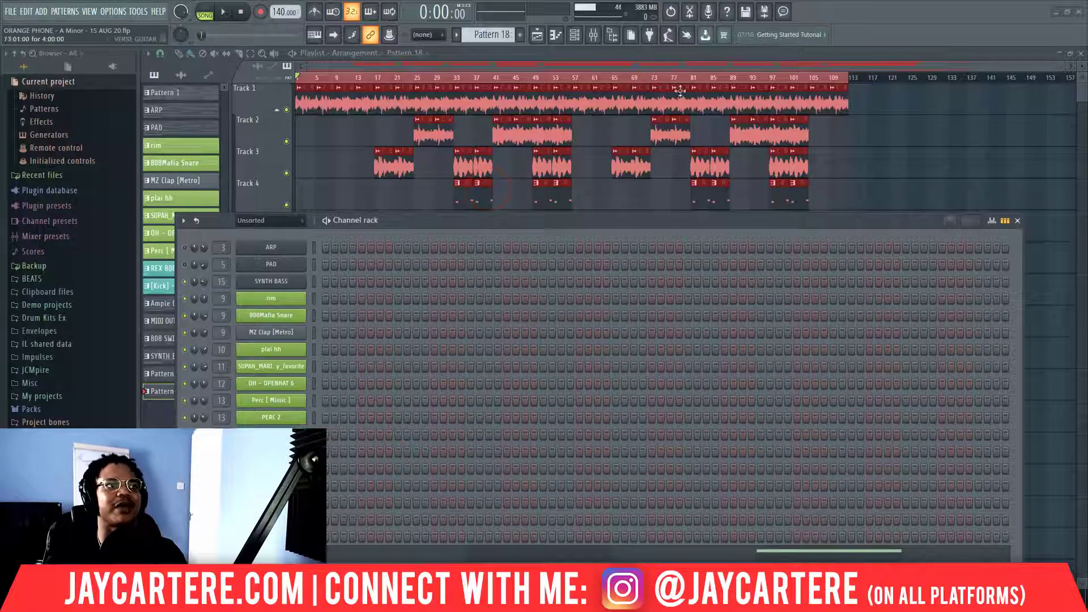
{"action": "left_click_drag", "start_coordinate": [441, 223], "coordinate": [428, 203]}
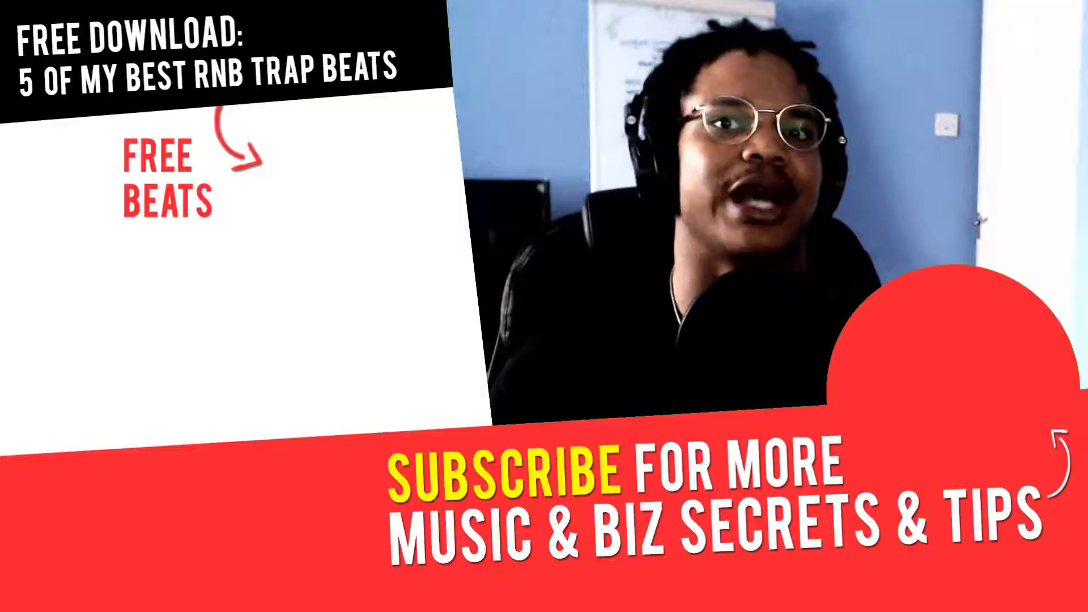